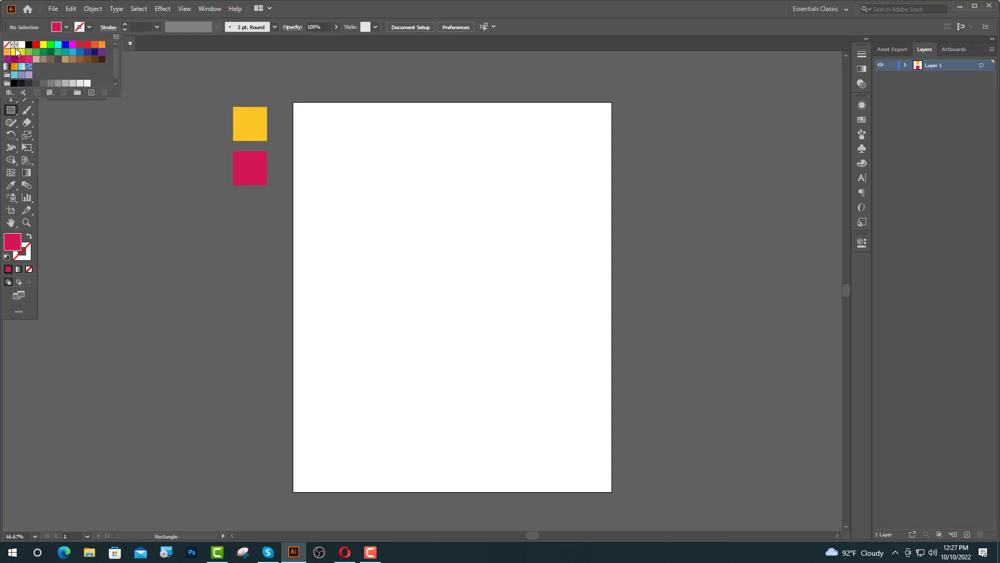
# Draw a black 9 by 11 in rectangle covering the whole artboard and lock it as the background.
pyautogui.click(28, 45)
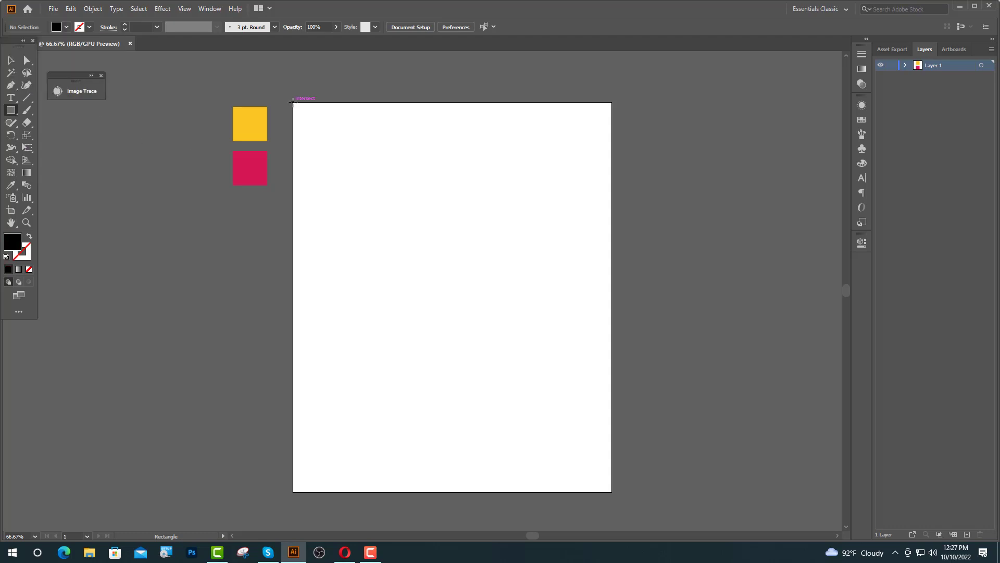
pyautogui.moveTo(292, 102); pyautogui.dragTo(612, 492)
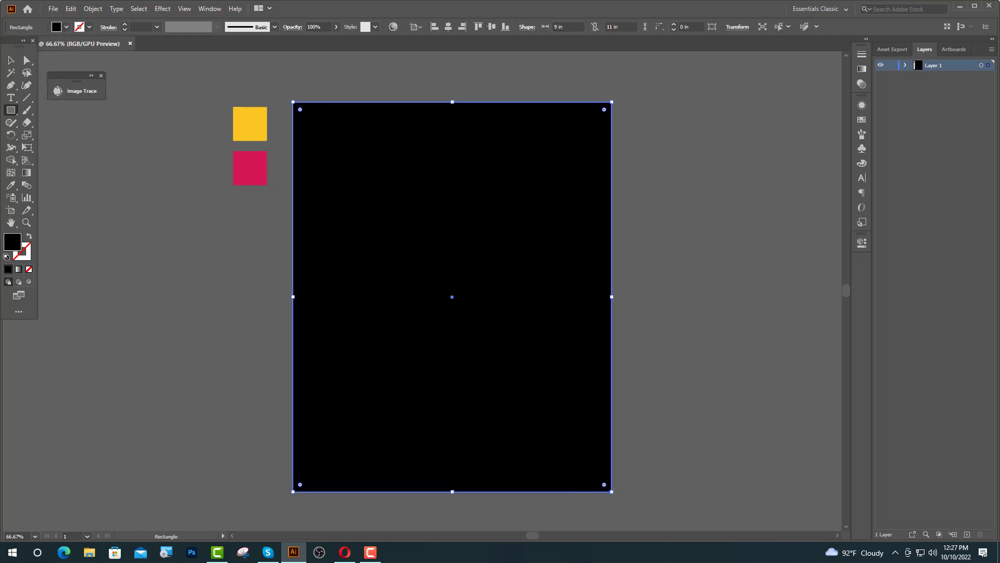
pyautogui.hotkey('ctrl', '2')
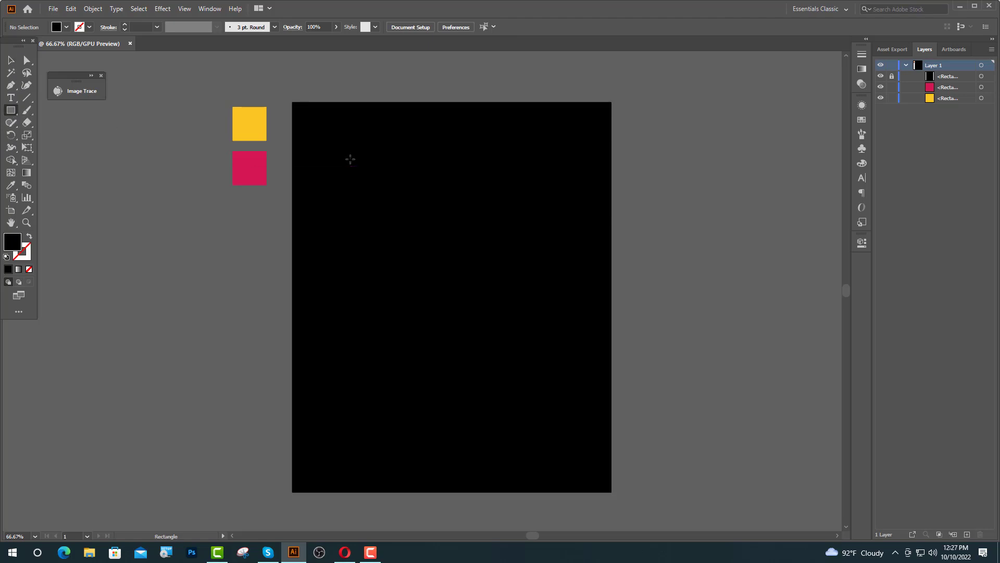
# Draw a rectangle about 6.26 by 8.76 in inside the background with no fill and a 10 pt white stroke.
pyautogui.moveTo(344, 136); pyautogui.dragTo(565, 446)
pyautogui.click(66, 27)
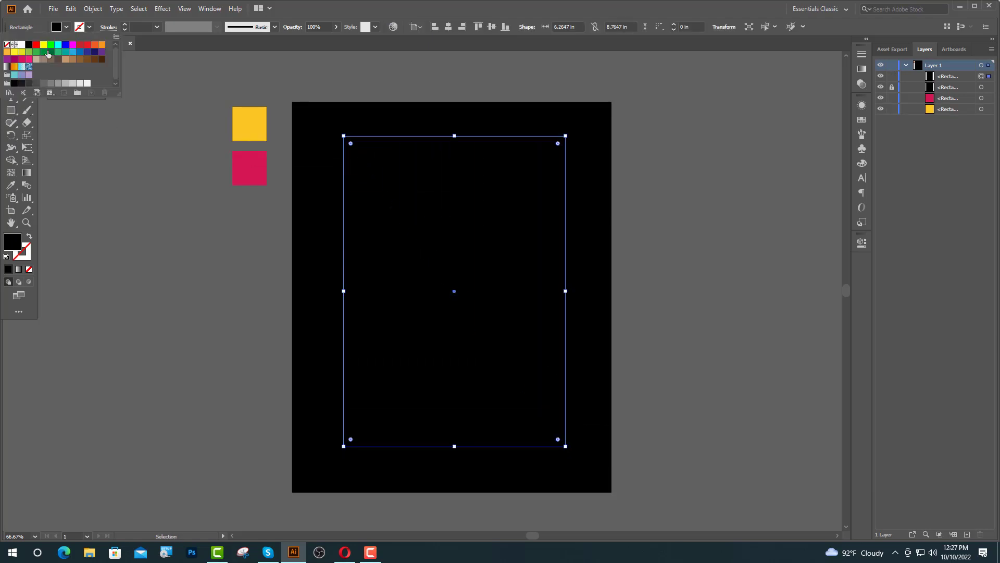
pyautogui.click(21, 46)
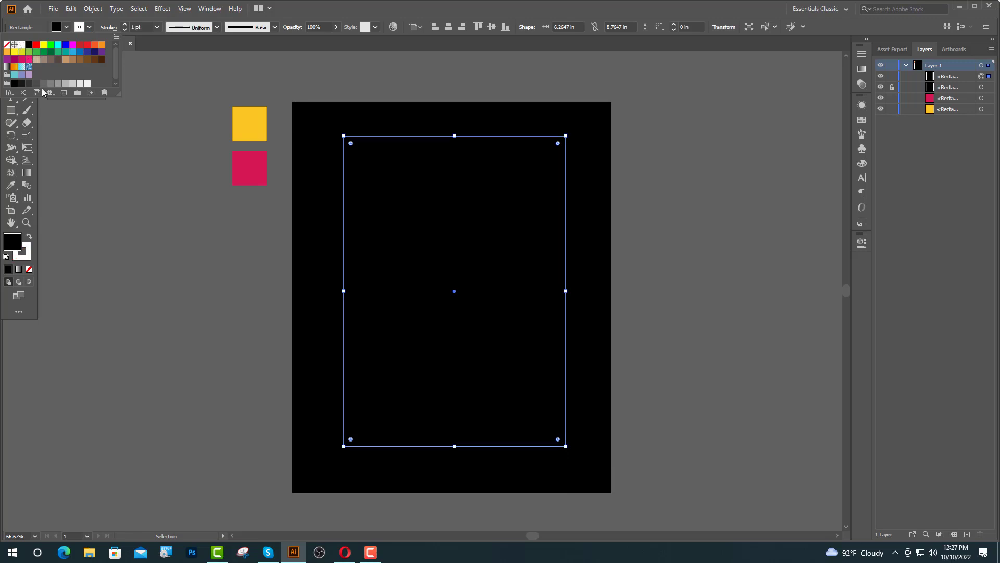
pyautogui.click(6, 46)
pyautogui.click(124, 24)
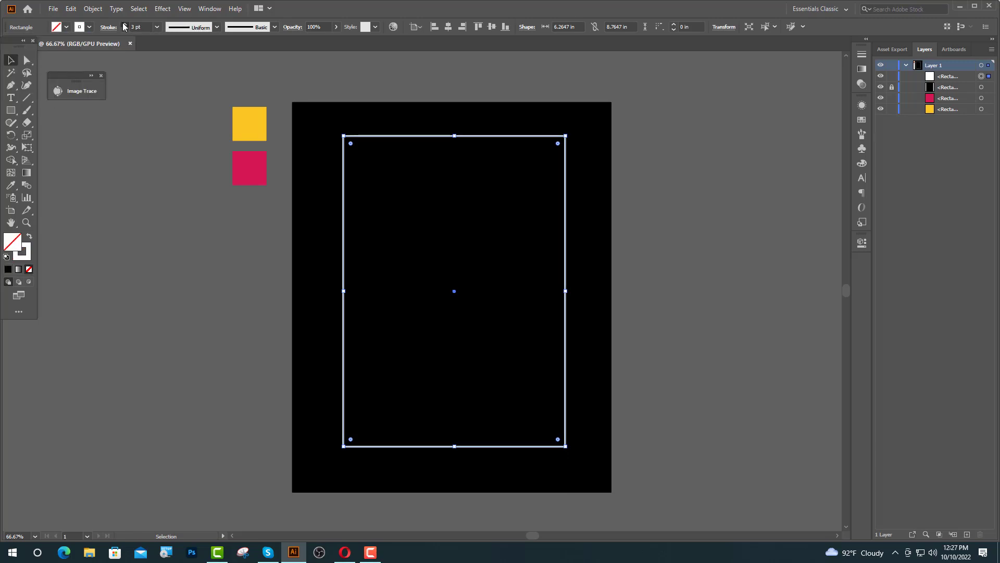
pyautogui.click(124, 25)
pyautogui.click(124, 25)
pyautogui.click(124, 25)
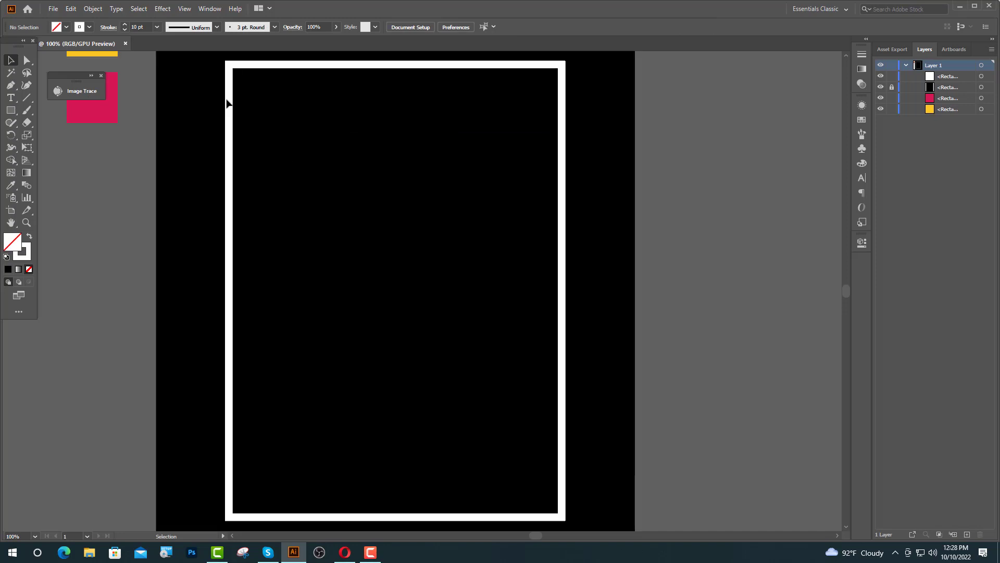
# Expand the white frame's stroke into a filled shape.
pyautogui.click(227, 106)
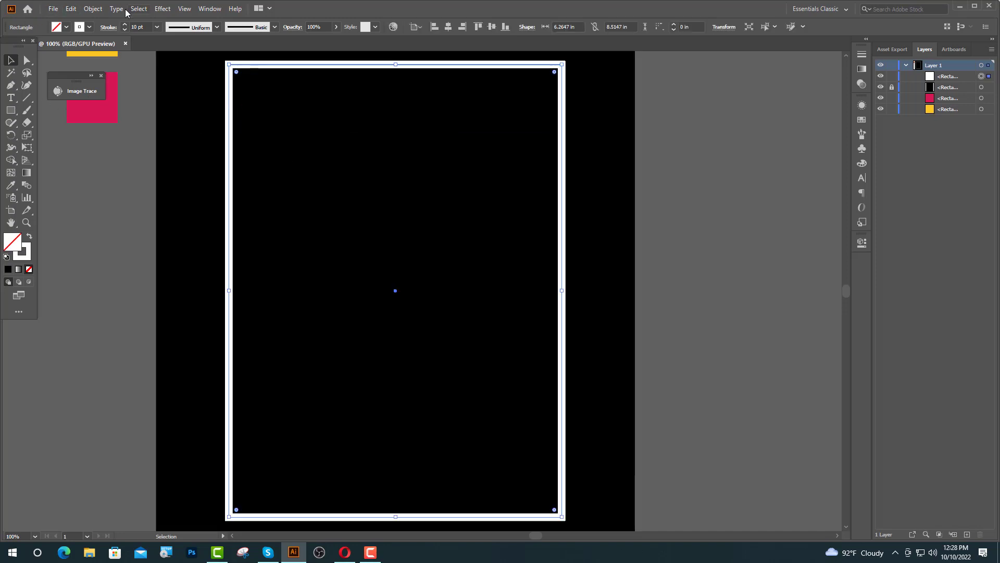
pyautogui.click(93, 9)
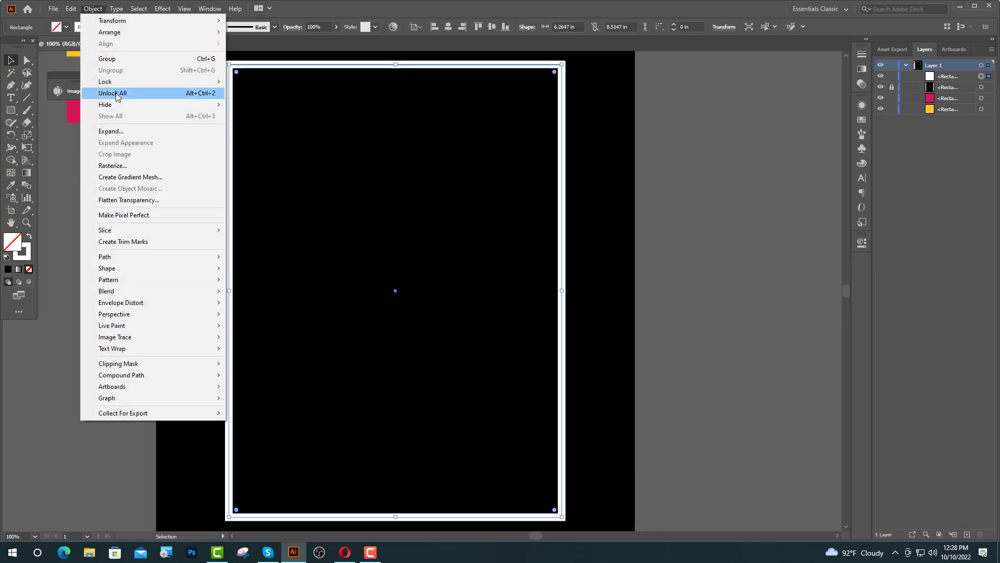
pyautogui.click(110, 132)
pyautogui.click(480, 334)
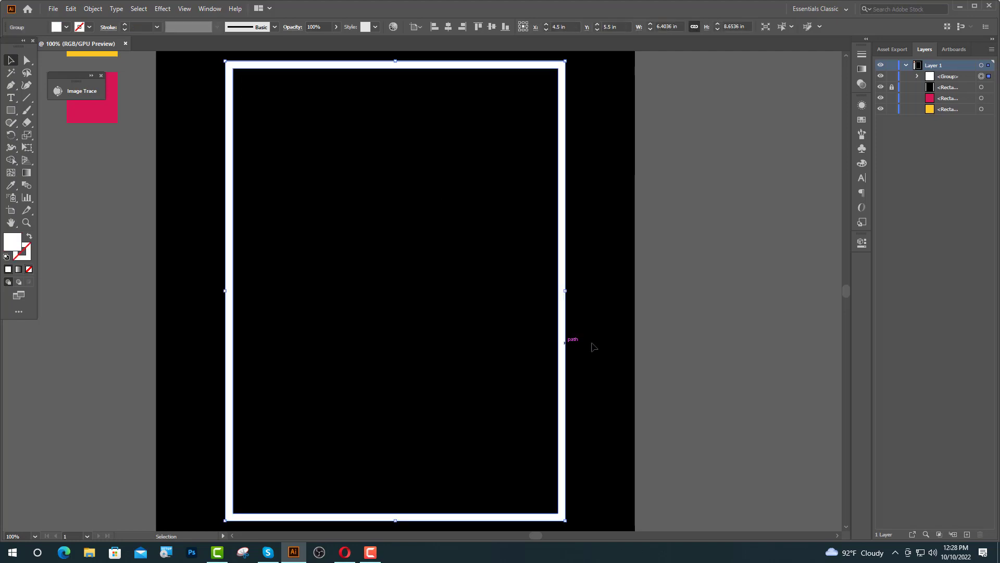
pyautogui.click(710, 223)
# Draw a narrow vertical white bar about 0.27 by 1.74 in outside the artboard's right side and duplicate it to its right.
pyautogui.hotkey('ctrl', '-')
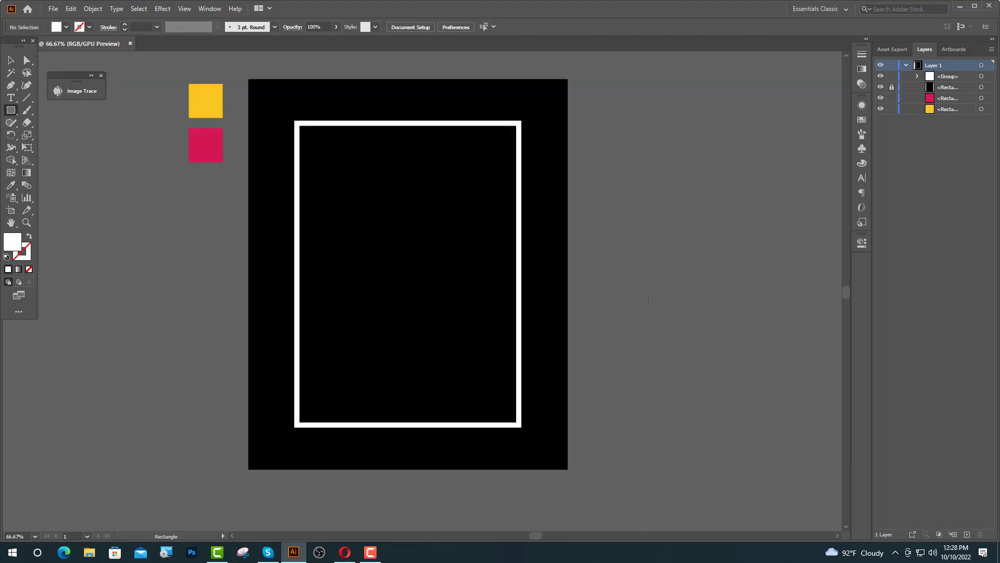
pyautogui.moveTo(618, 254); pyautogui.dragTo(641, 314)
pyautogui.hotkey('ctrl', '+')
pyautogui.hotkey('ctrl', '+')
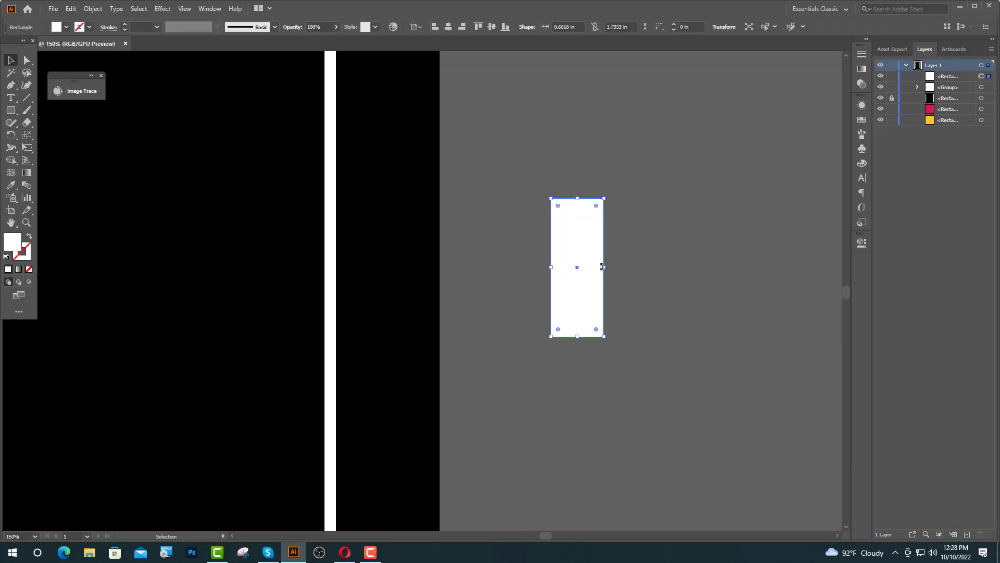
pyautogui.moveTo(601, 267); pyautogui.dragTo(570, 267)
pyautogui.scroll(4, 572, 255)
pyautogui.moveTo(574, 303); pyautogui.dragTo(564, 303)
pyautogui.hotkey('ctrl', '1')
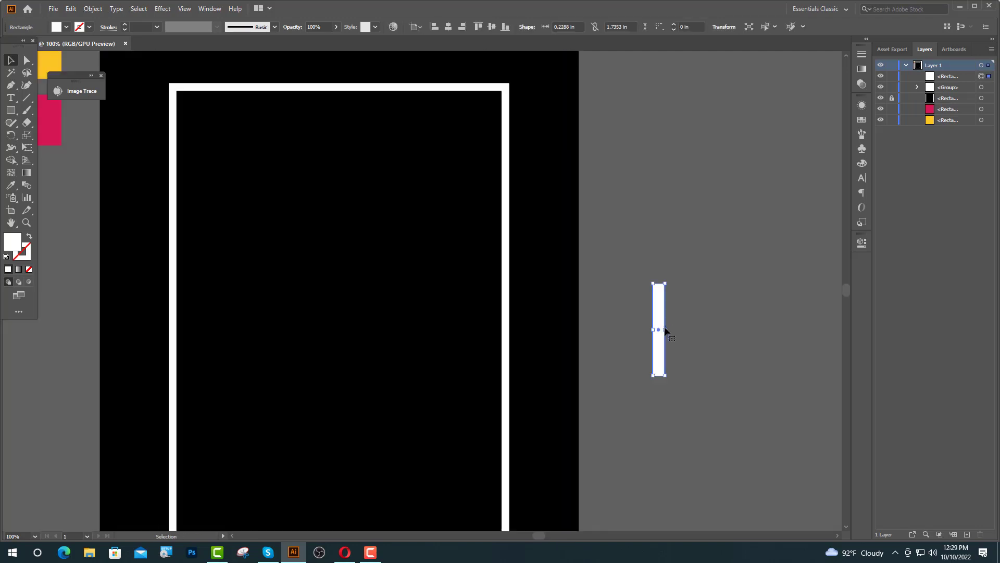
pyautogui.moveTo(666, 329); pyautogui.dragTo(703, 344)
pyautogui.click(710, 335)
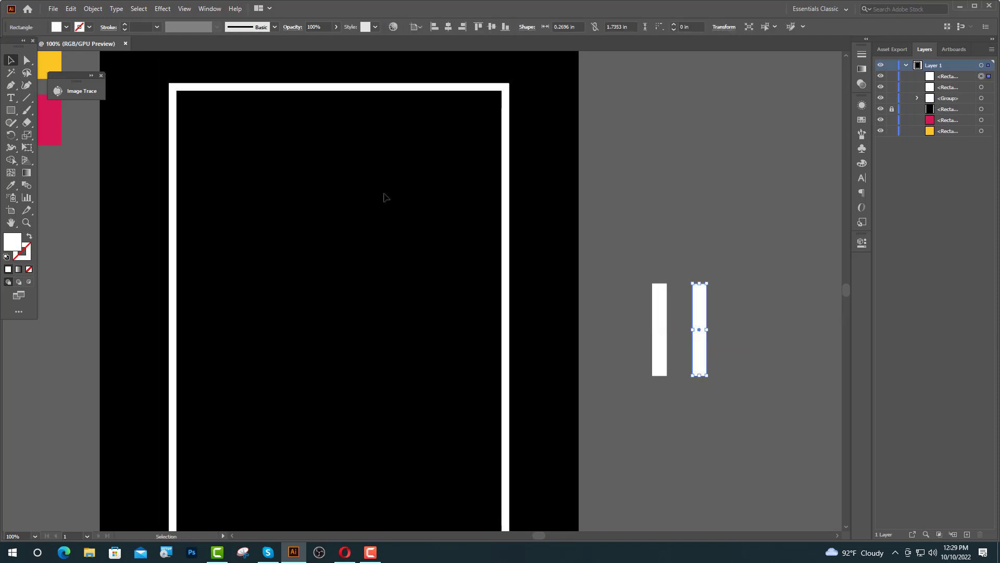
# Slant the duplicated bar by shifting only its top anchor points right until it spans about 0.96 in wide.
pyautogui.click(25, 62)
pyautogui.click(683, 282)
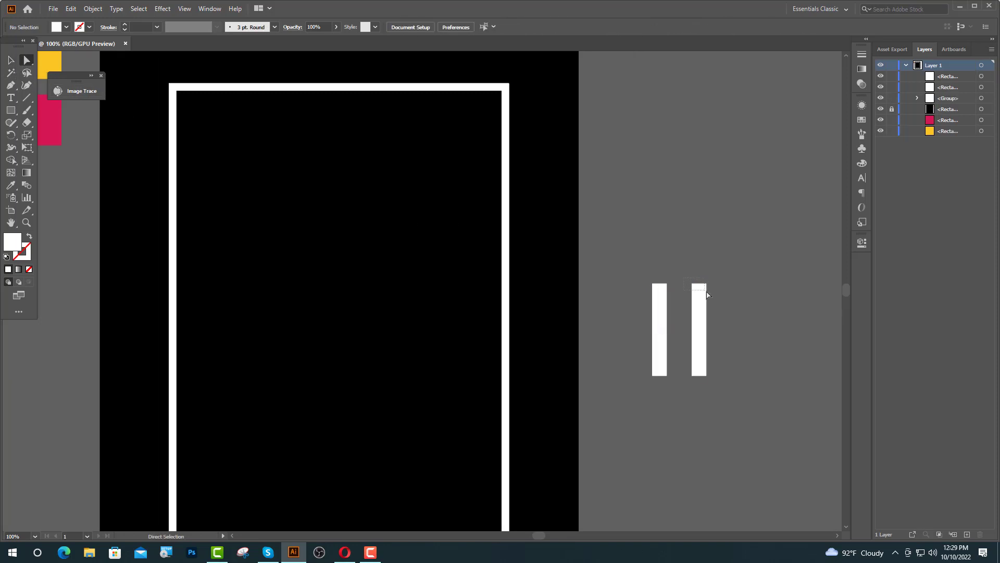
pyautogui.moveTo(707, 295); pyautogui.dragTo(710, 296)
pyautogui.press('Right')
pyautogui.press('Right')
pyautogui.press('Right')
pyautogui.press('Right')
pyautogui.press('Right')
pyautogui.press('Right')
pyautogui.press('Right')
pyautogui.press('Right')
pyautogui.press('Right')
pyautogui.press('Right')
pyautogui.press('Right')
pyautogui.press('Right')
pyautogui.press('Right')
pyautogui.press('Right')
pyautogui.press('Right')
pyautogui.press('Right')
pyautogui.press('Right')
pyautogui.press('Right')
pyautogui.press('Right')
pyautogui.press('Right')
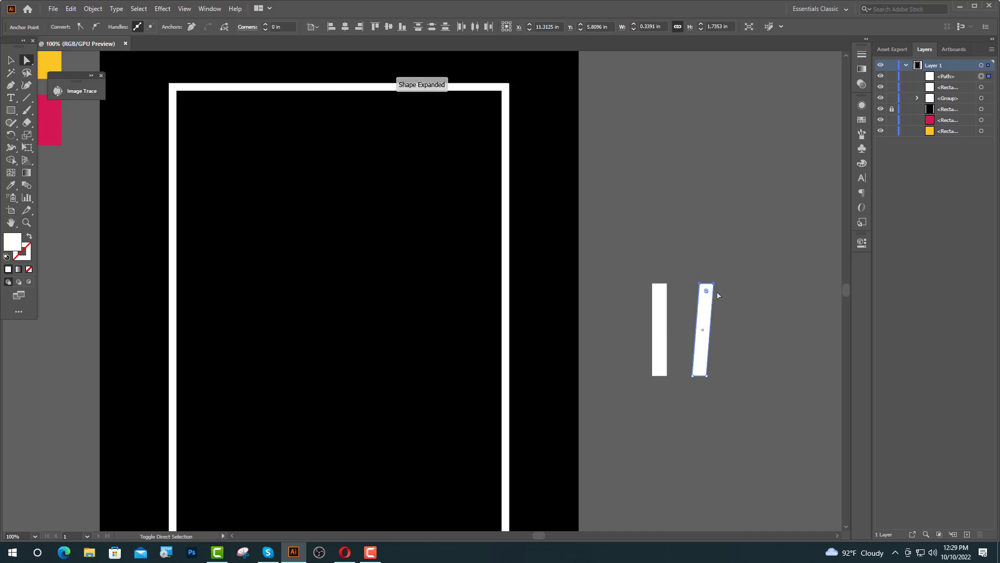
pyautogui.press('Right')
pyautogui.press('Right')
pyautogui.press('Right')
pyautogui.press('Right')
pyautogui.press('Right')
pyautogui.press('Right')
pyautogui.press('Right')
pyautogui.press('Right')
pyautogui.press('Right')
pyautogui.press('Right')
pyautogui.press('Right')
pyautogui.press('Right')
pyautogui.press('Right')
pyautogui.press('Right')
pyautogui.press('Right')
pyautogui.press('Right')
pyautogui.press('Right')
pyautogui.press('Right')
pyautogui.press('Right')
pyautogui.press('Right')
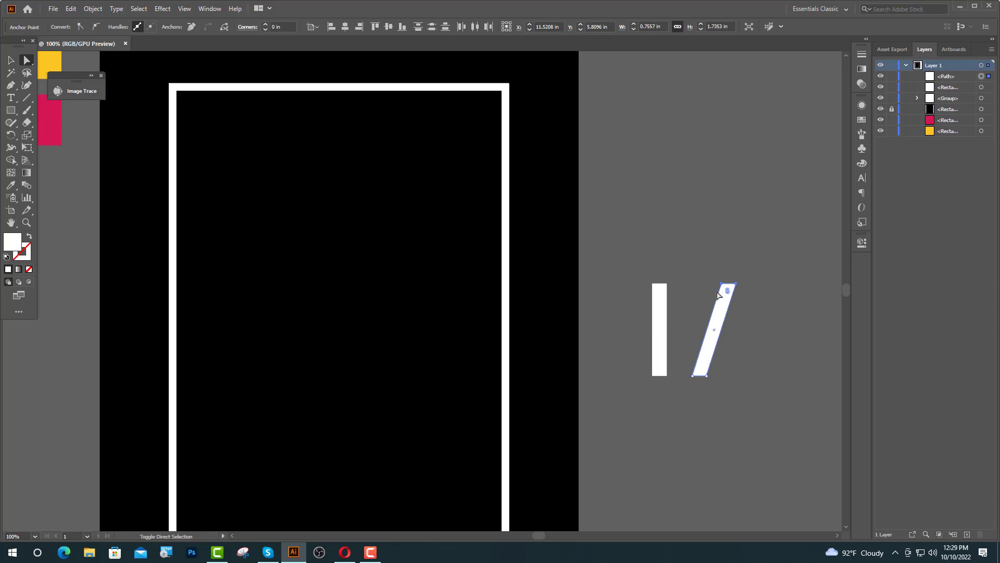
pyautogui.click(11, 61)
pyautogui.click(759, 227)
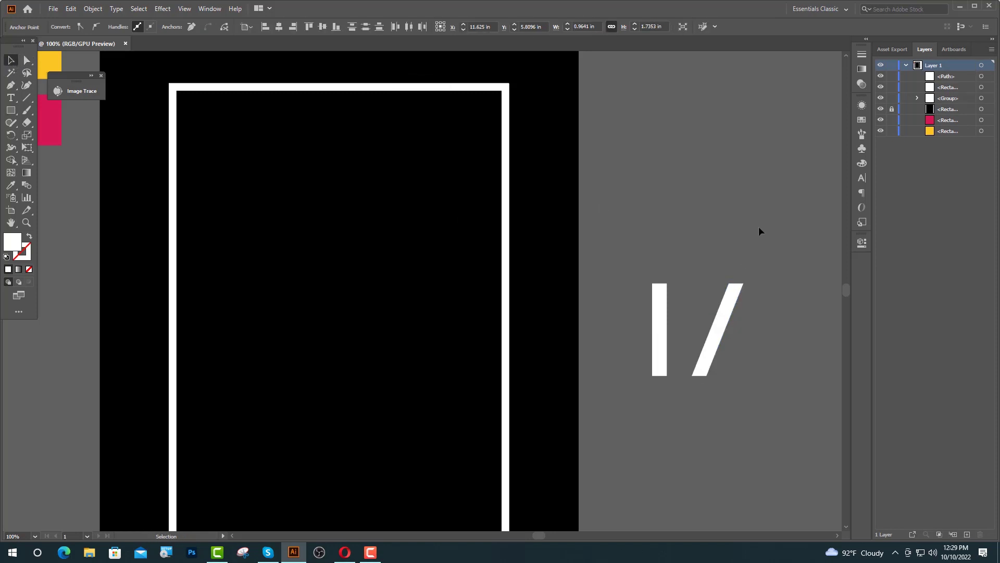
# Draw a white rectangle about 2.4 in wide over the frame's upper right side, just below its top bar, and extend it downward.
pyautogui.hotkey('ctrl', '-')
pyautogui.click(9, 110)
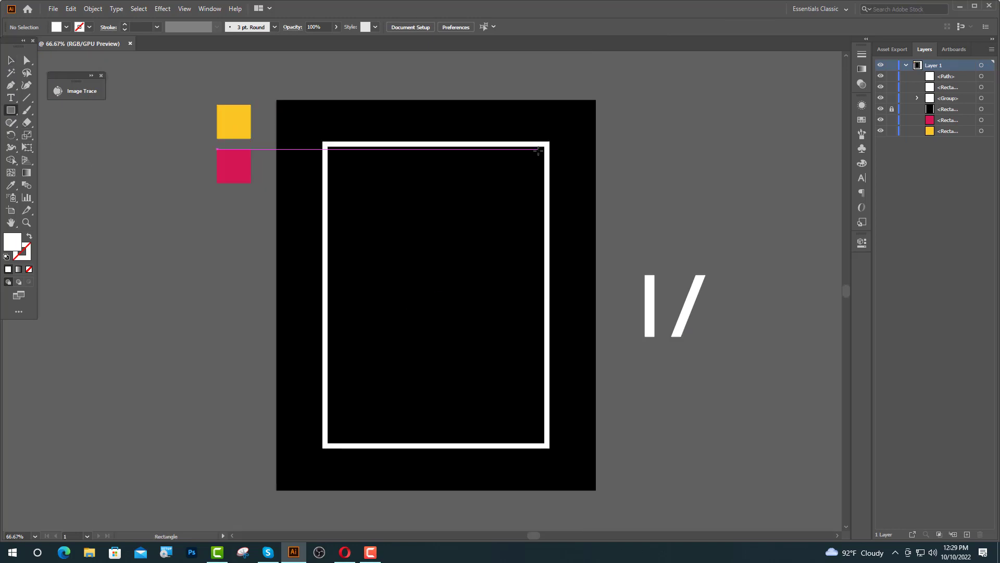
pyautogui.moveTo(537, 146)
pyautogui.mouseDown()
pyautogui.moveTo(620, 189)
pyautogui.moveTo(623, 274)
pyautogui.mouseUp()
pyautogui.click(10, 61)
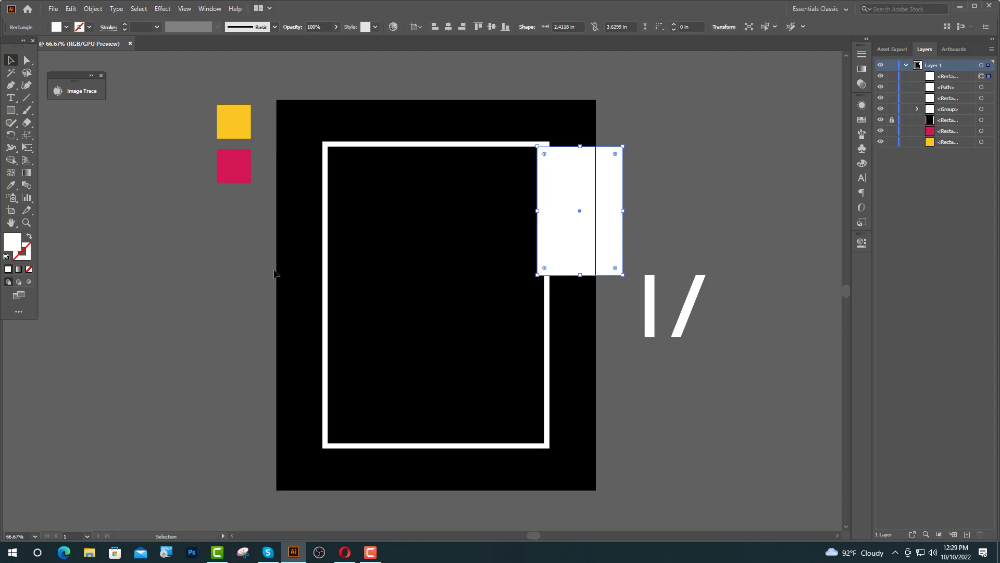
pyautogui.hotkey('ctrl', '-')
pyautogui.moveTo(580, 274); pyautogui.dragTo(580, 298)
# Subtract the white rectangle from the frame to cut a gap in the upper part of its right side.
pyautogui.keyDown('shift'); pyautogui.click(542, 366); pyautogui.keyUp('shift')
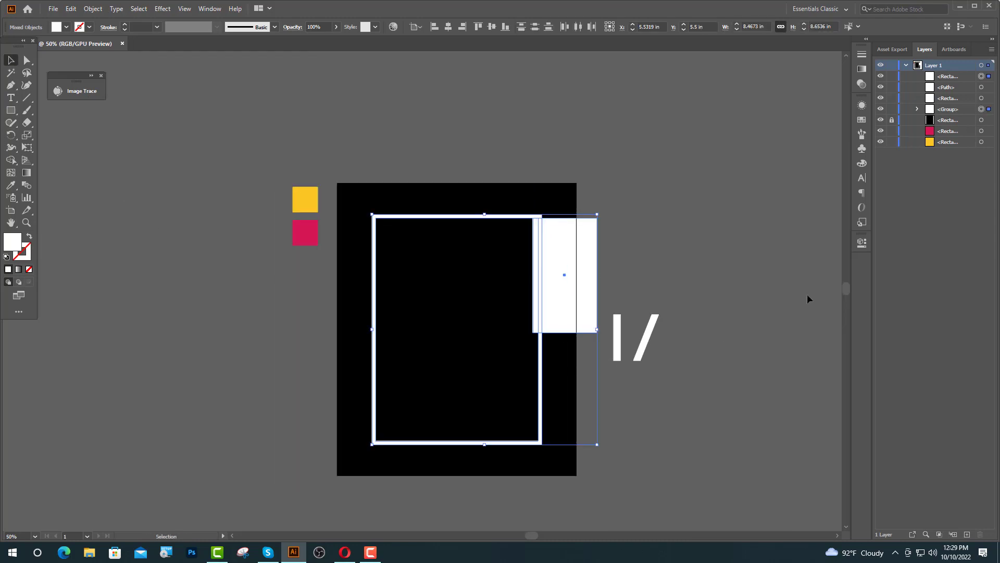
pyautogui.click(861, 246)
pyautogui.click(749, 372)
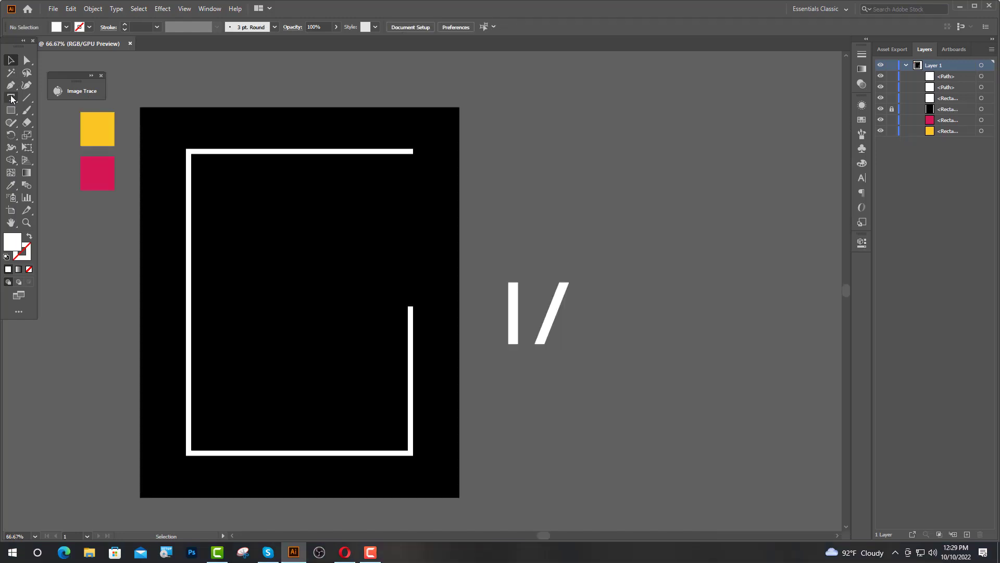
# Add a text object inside the frame and color it white by sampling the frame.
pyautogui.press('t')
pyautogui.click(313, 269)
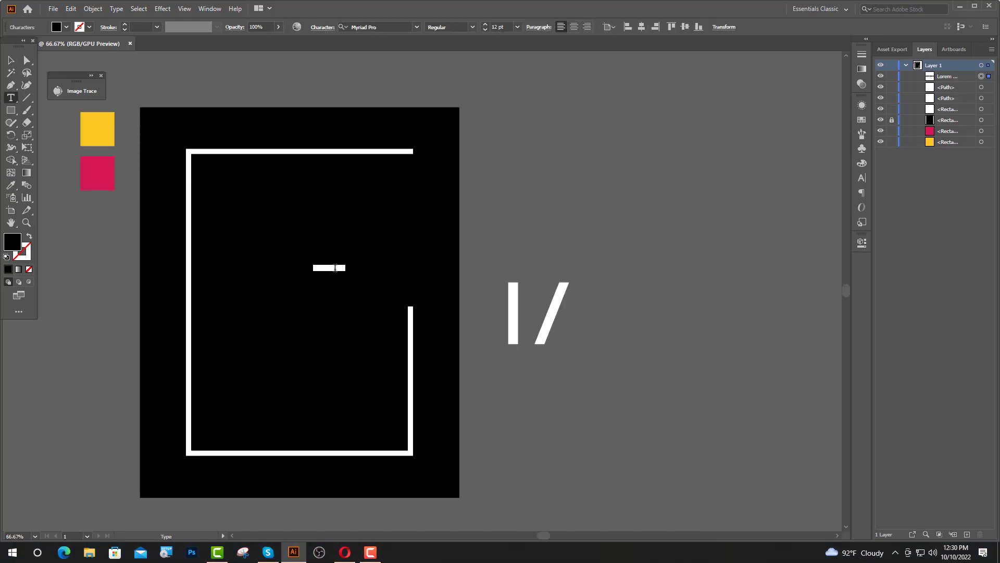
pyautogui.click(11, 186)
pyautogui.click(191, 221)
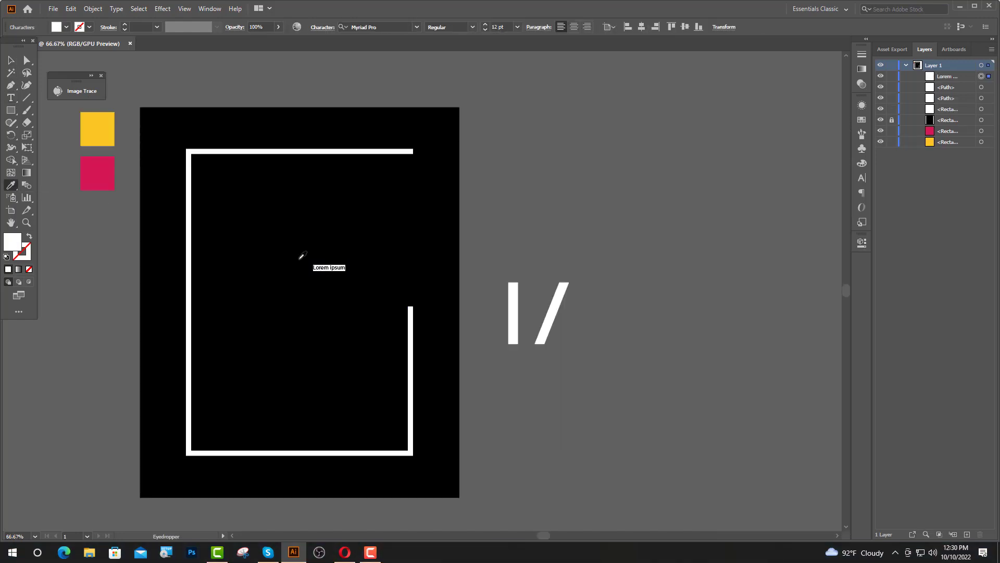
# Set the placeholder text's font to Poppins Bold.
pyautogui.hotkey('ctrl', '+')
pyautogui.hotkey('ctrl', '+')
pyautogui.click(384, 27)
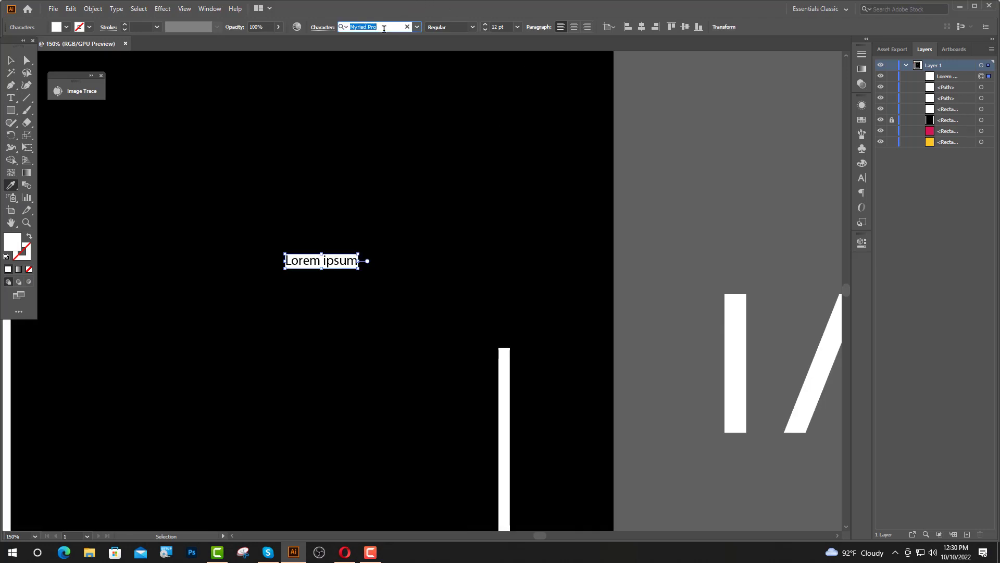
pyautogui.write('po')
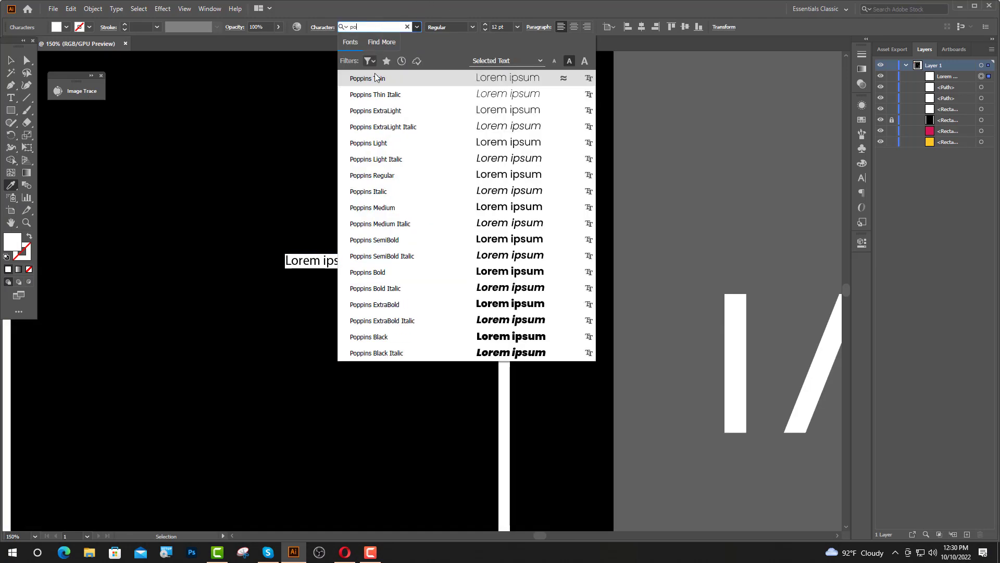
pyautogui.click(386, 272)
# Replace the placeholder text with "URBAN STYLE".
pyautogui.write('t')
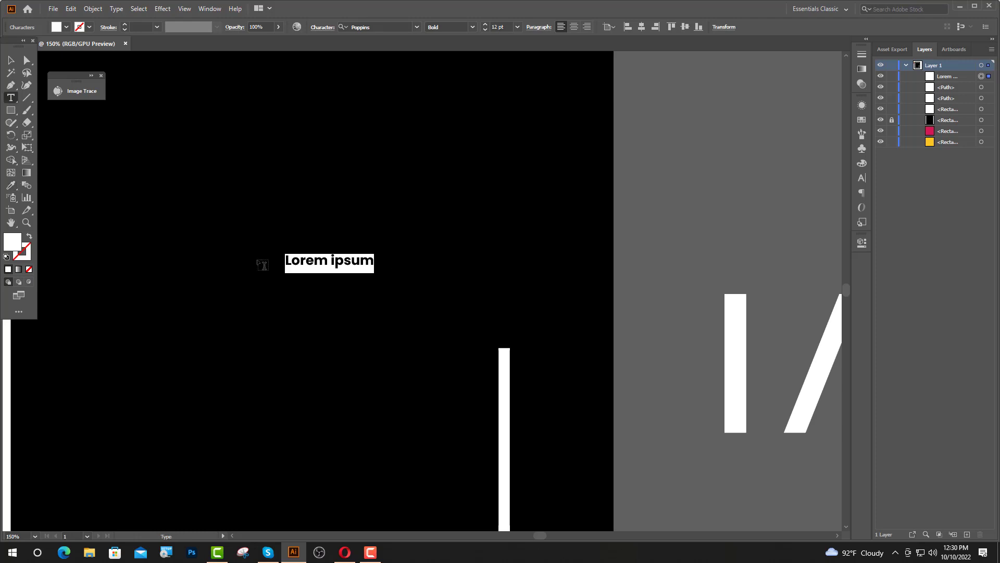
pyautogui.write('URBAN ST')
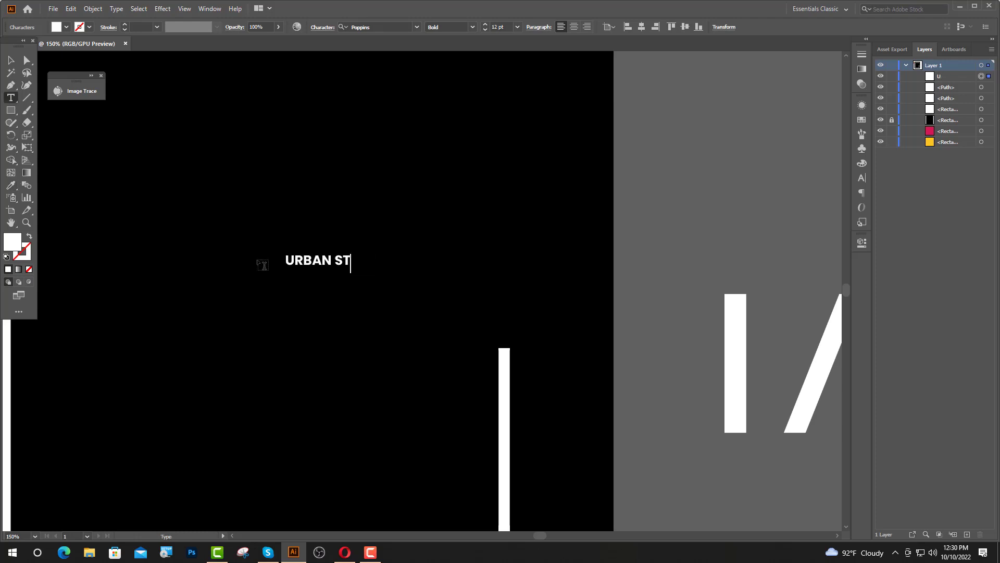
pyautogui.write('YLE')
pyautogui.press('Escape')
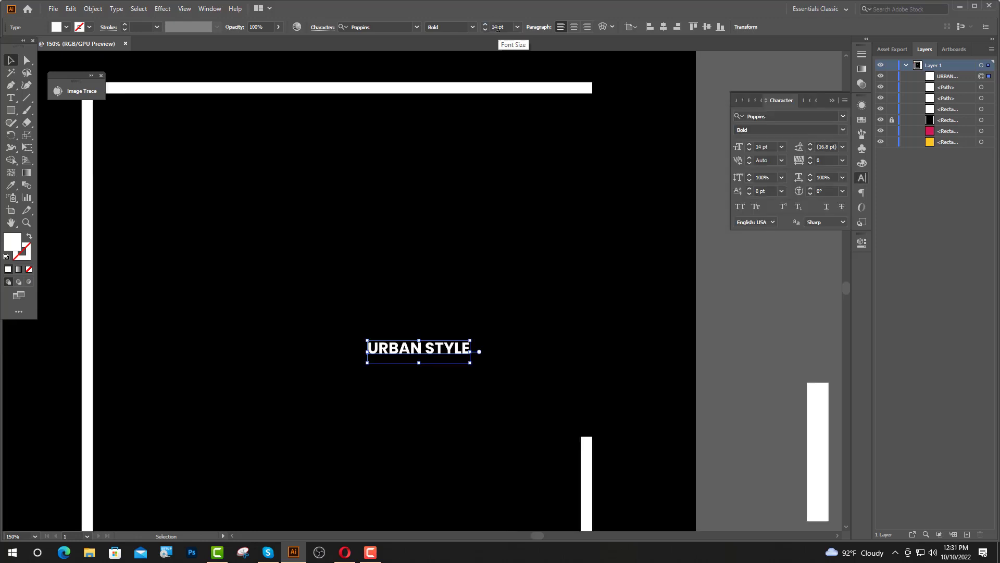
# Set the URBAN STYLE text to a 20 pt font size with tracking of 100.
pyautogui.write('2')
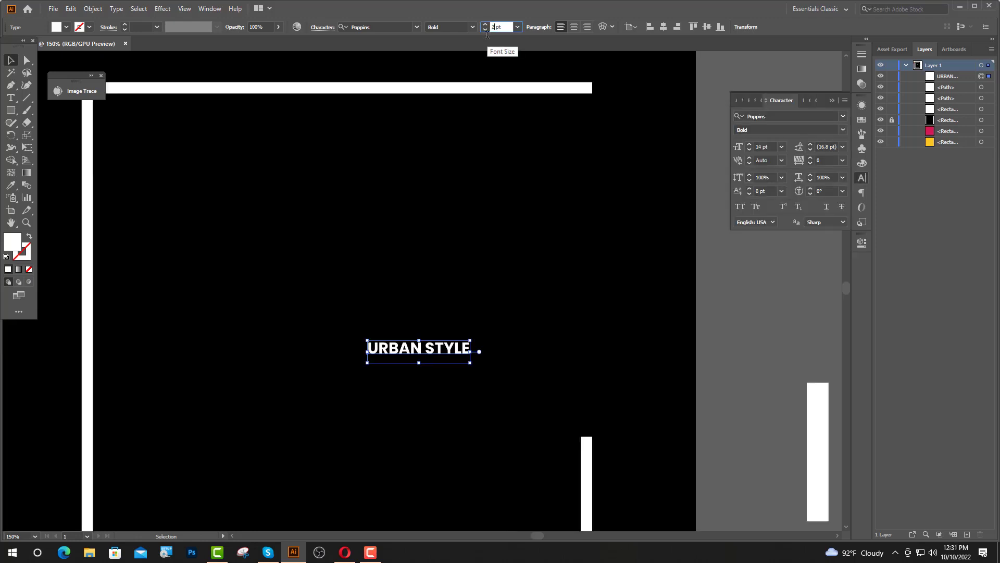
pyautogui.write('0')
pyautogui.press('Return')
pyautogui.click(842, 160)
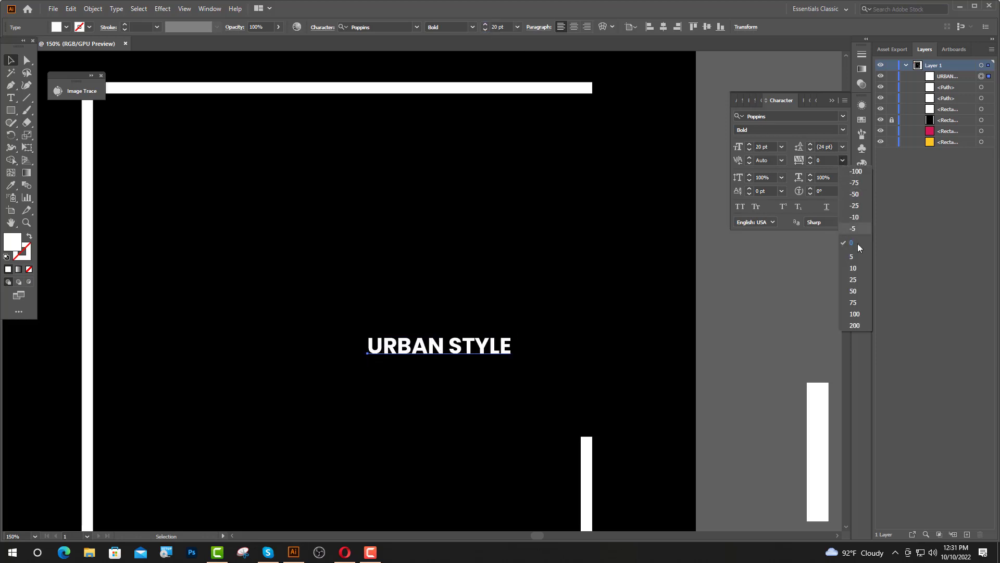
pyautogui.click(857, 313)
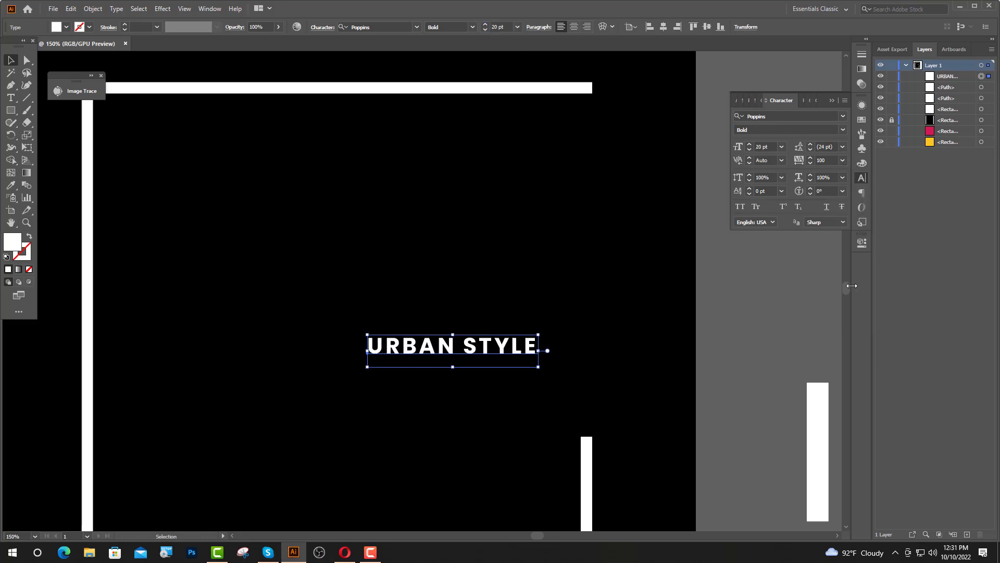
pyautogui.click(832, 100)
# Rotate the URBAN STYLE text to read vertically upward and position it in the gap on the frame's right side.
pyautogui.click(614, 240)
pyautogui.moveTo(458, 342); pyautogui.dragTo(584, 225)
pyautogui.moveTo(669, 211); pyautogui.dragTo(516, 151)
pyautogui.moveTo(580, 278); pyautogui.dragTo(595, 276)
# Increase the vertical URBAN STYLE text's font size to 24 pt.
pyautogui.hotkey('ctrl', '1')
pyautogui.click(495, 27)
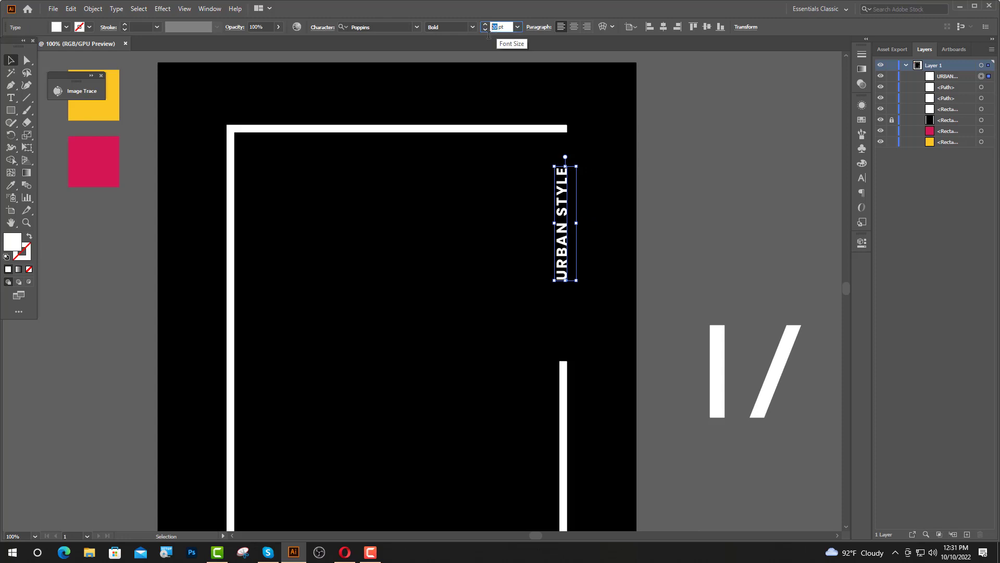
pyautogui.press('Up')
pyautogui.press('Up')
pyautogui.press('Up')
pyautogui.press('Up')
pyautogui.press('Up')
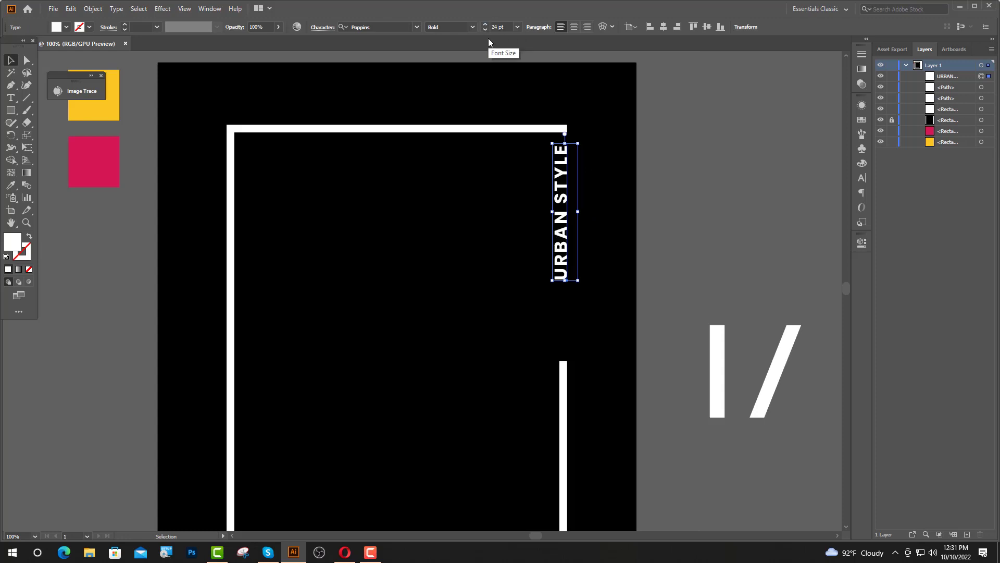
pyautogui.click(577, 357)
# Draw a circle about 0.11 in in diameter just above the upper end of the frame's lower right bar.
pyautogui.scroll(1, 576, 356)
pyautogui.scroll(2, 577, 360)
pyautogui.moveTo(10, 110); pyautogui.dragTo(54, 135)
pyautogui.scroll(4, 539, 379)
pyautogui.moveTo(519, 315); pyautogui.dragTo(551, 351)
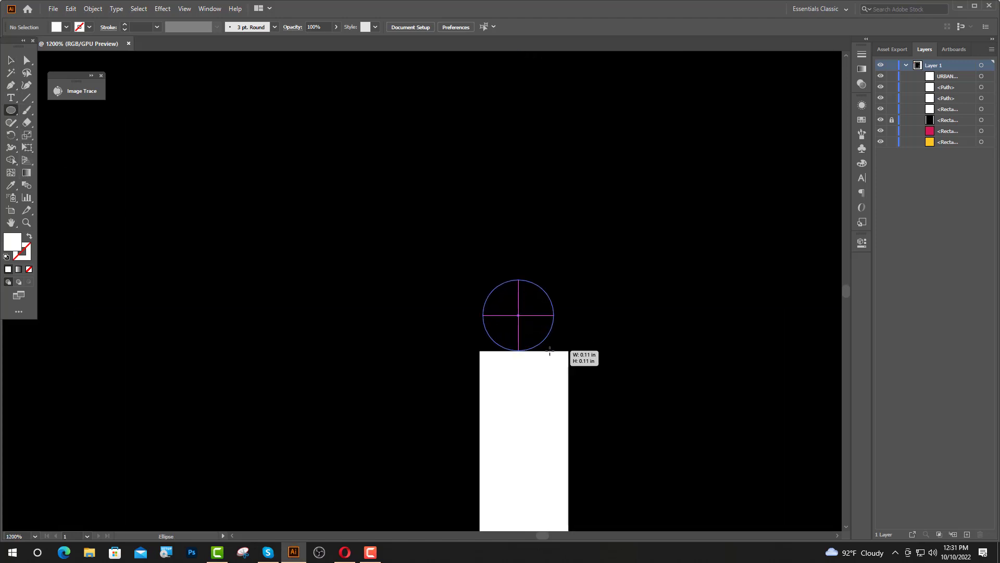
# Duplicate the small white circle straight upward to stack a second one above the frame's lower right bar.
pyautogui.click(409, 238)
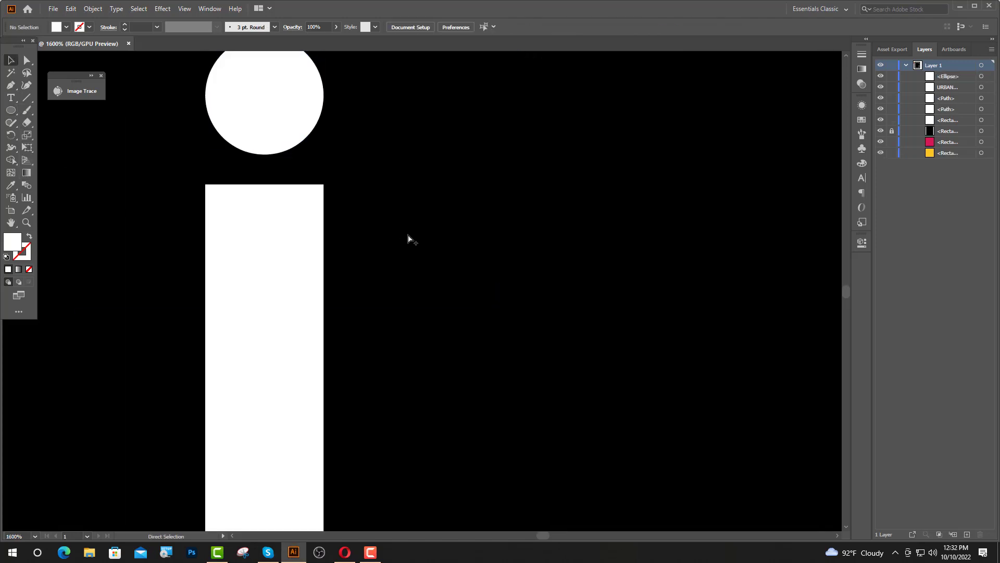
pyautogui.scroll(-5, 426, 235)
pyautogui.scroll(4, 444, 265)
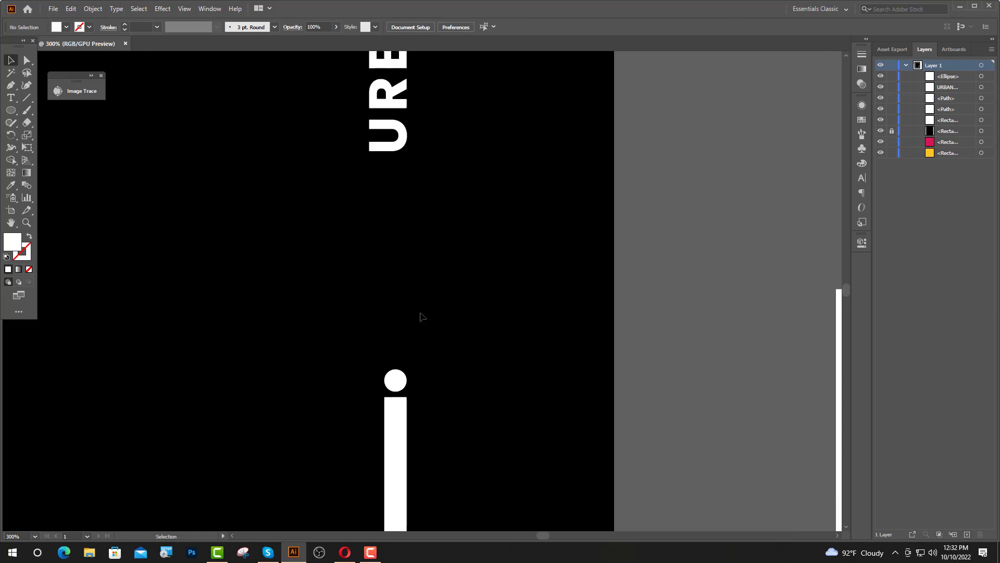
pyautogui.moveTo(394, 382); pyautogui.dragTo(395, 311)
pyautogui.hotkey('ctrl', '=')
pyautogui.hotkey('ctrl', '=')
pyautogui.hotkey('ctrl', '=')
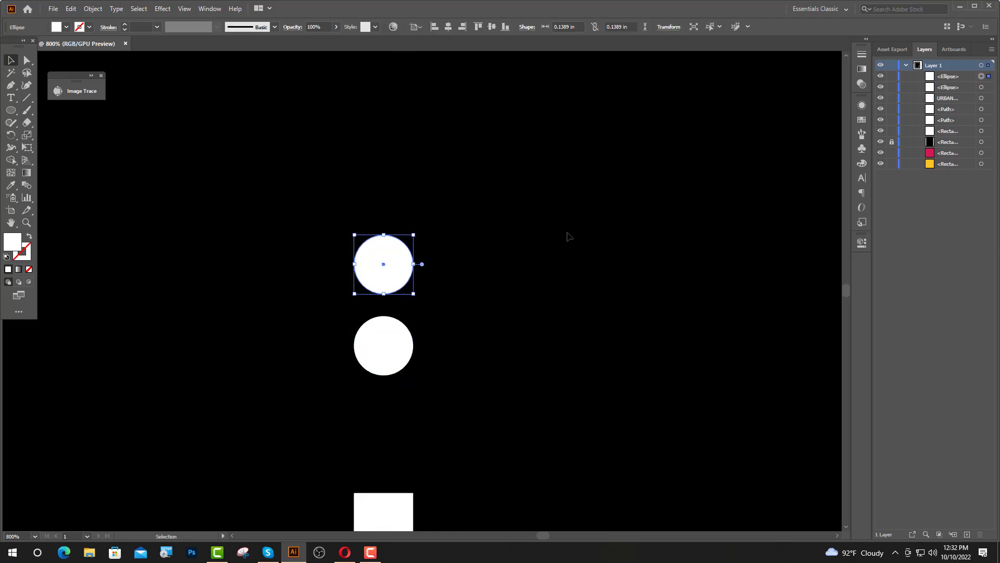
# Nudge the upper circle upward to widen the gap between the two circles.
pyautogui.hotkey('ctrl', '-')
pyautogui.hotkey('ctrl', '-')
pyautogui.hotkey('ctrl', '-')
pyautogui.hotkey('ctrl', '-')
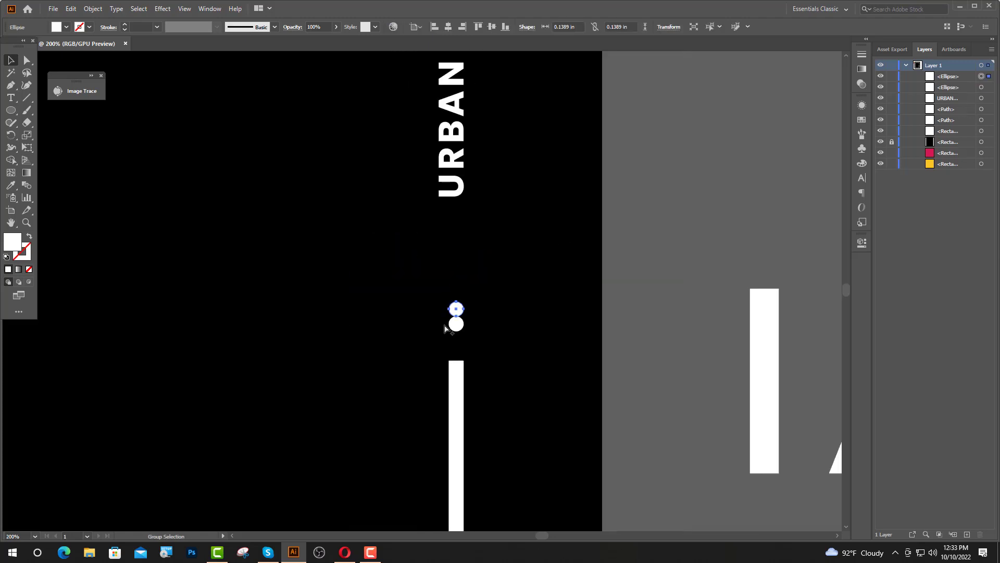
pyautogui.press('Up')
pyautogui.press('Up')
pyautogui.press('Up')
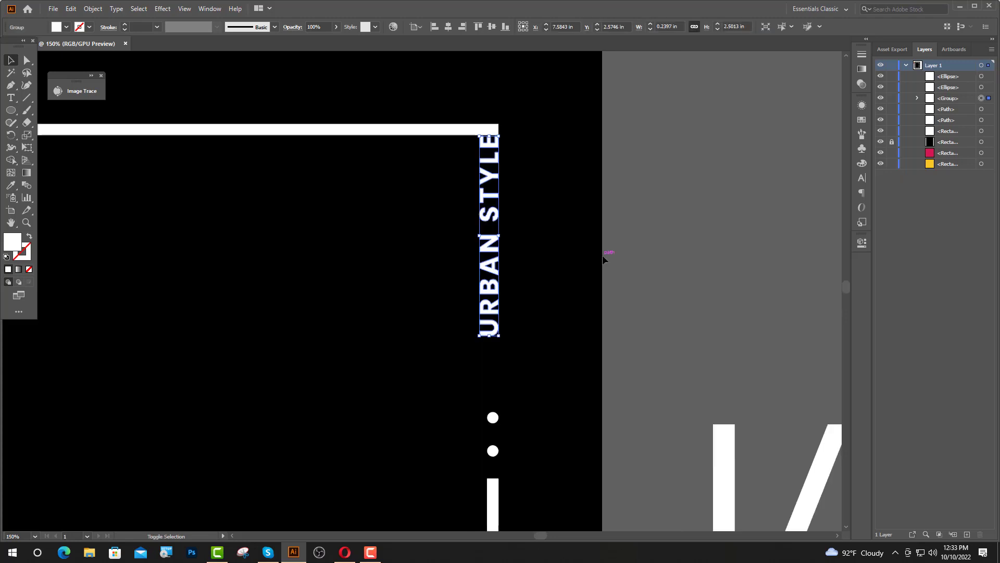
# Nudge the vertical URBAN STYLE text downward to leave a gap beneath the frame's top bar.
pyautogui.press('Down')
pyautogui.press('Down')
pyautogui.press('Down')
pyautogui.press('Down')
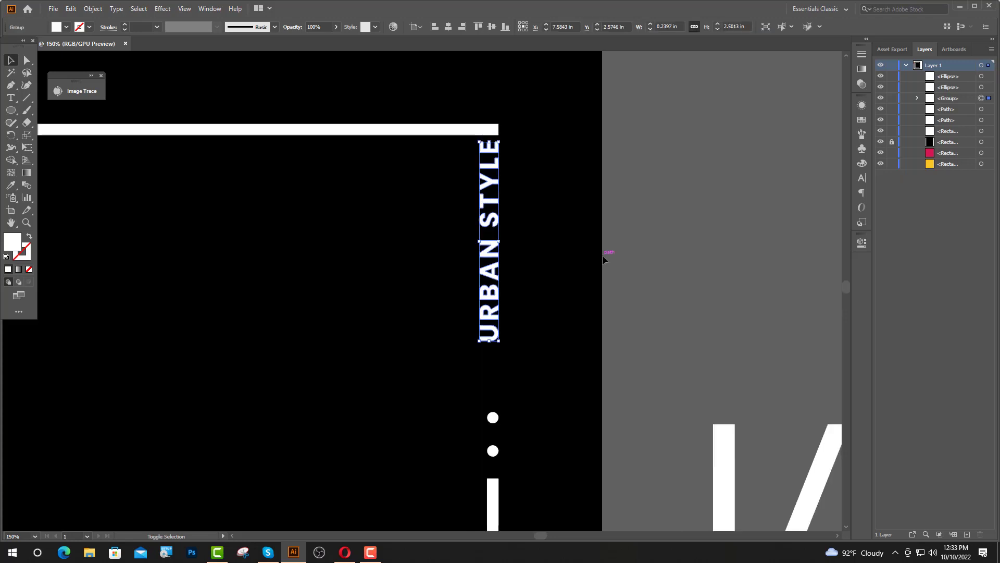
pyautogui.press('Down')
pyautogui.press('Down')
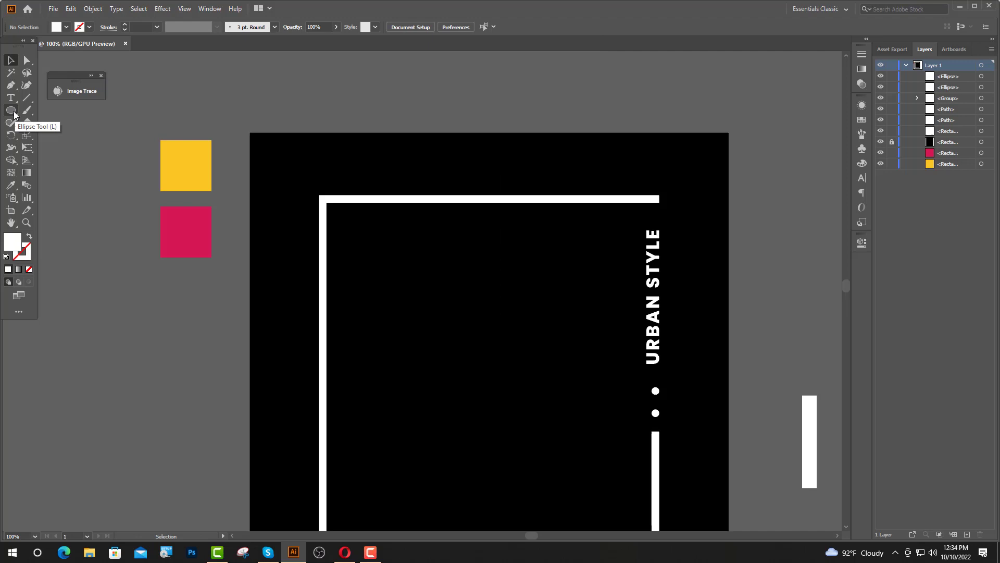
# Draw a closed right triangle with the Pen tool on the frame's upper left corner, about 1.87 in wide and high.
pyautogui.click(10, 85)
pyautogui.click(319, 195)
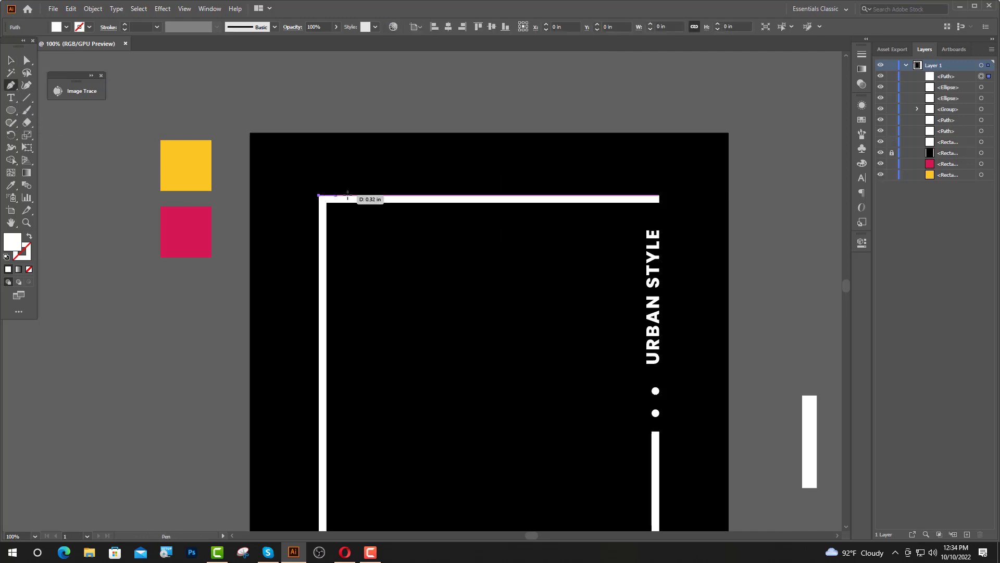
pyautogui.click(418, 196)
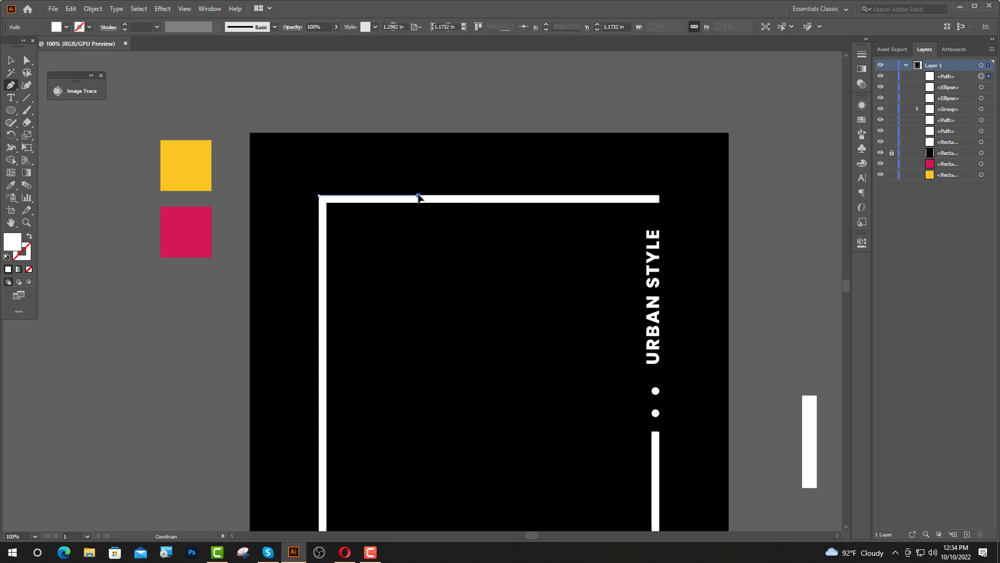
pyautogui.click(319, 291)
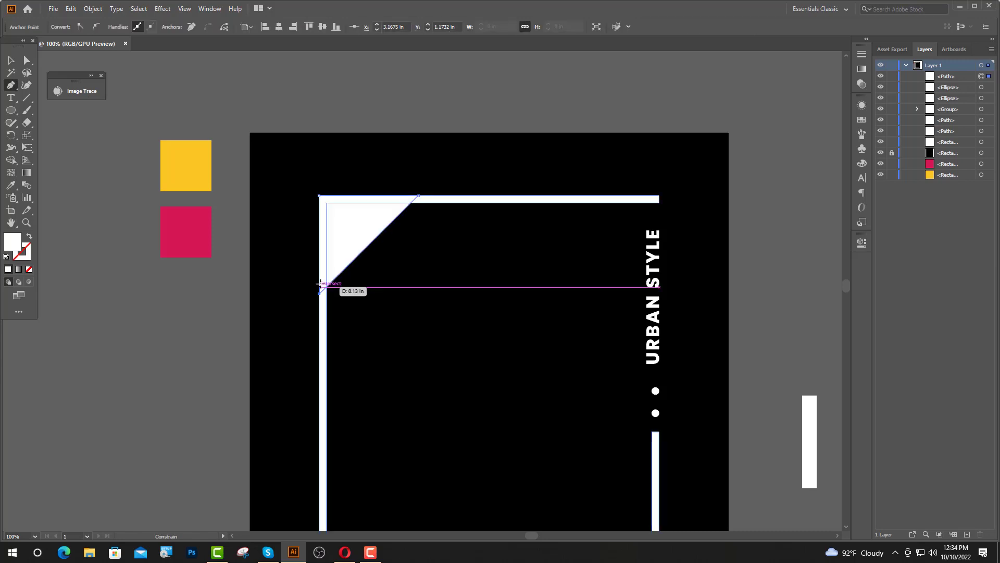
pyautogui.click(319, 196)
# Fill the corner triangle with the yellow of the sample square and lock it.
pyautogui.scroll(3, 319, 195)
pyautogui.press('a')
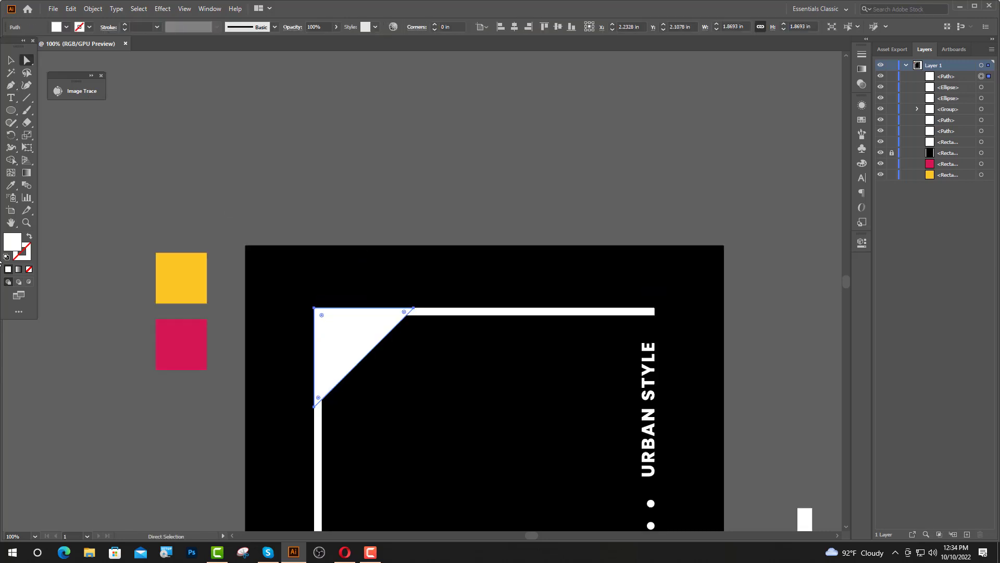
pyautogui.click(15, 185)
pyautogui.click(176, 283)
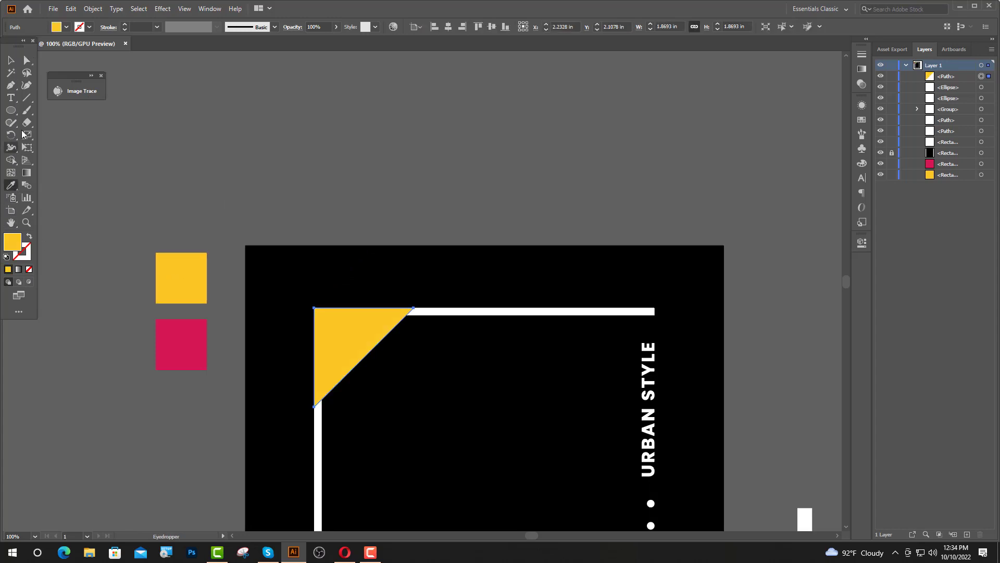
pyautogui.hotkey('ctrl', '2')
pyautogui.press('v')
pyautogui.scroll(-3, 50, 121)
# Draw a square about 2 in wide near the artboard's upper left corner.
pyautogui.click(11, 110)
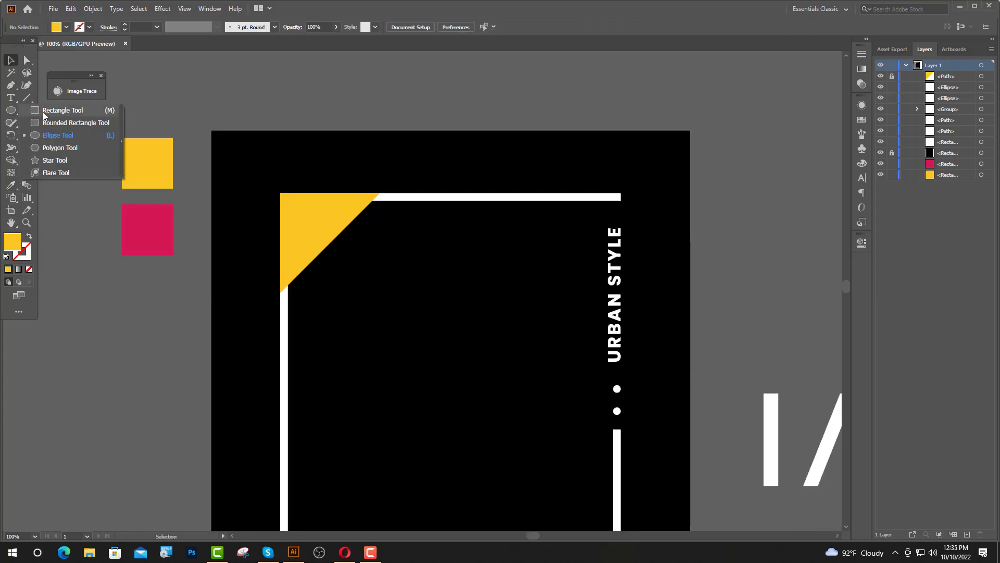
pyautogui.click(68, 110)
pyautogui.moveTo(258, 183); pyautogui.dragTo(311, 236)
pyautogui.click(11, 60)
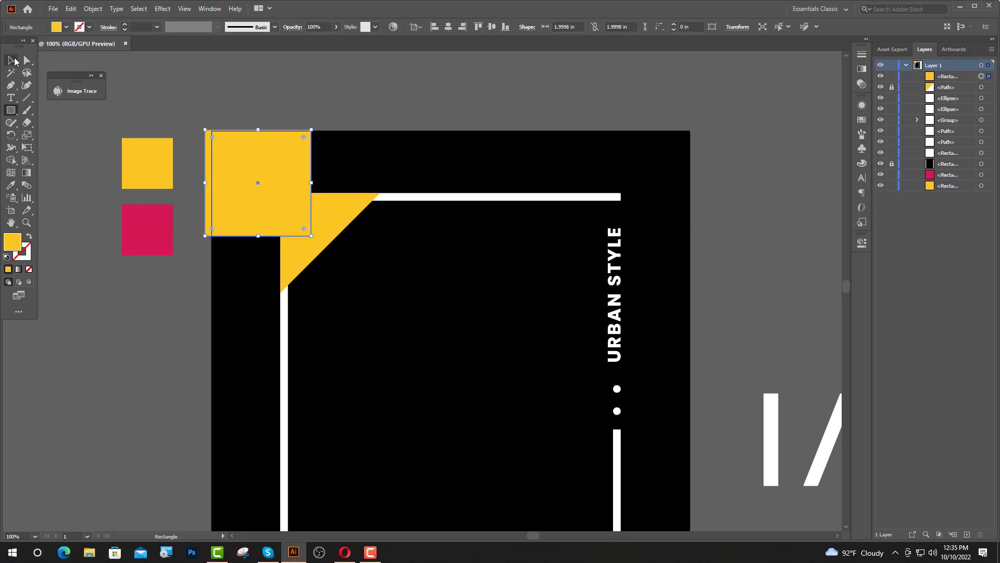
# Fill the square with the frame's white, move it over the corner triangle and enlarge it evenly to about 2.92 in.
pyautogui.click(10, 186)
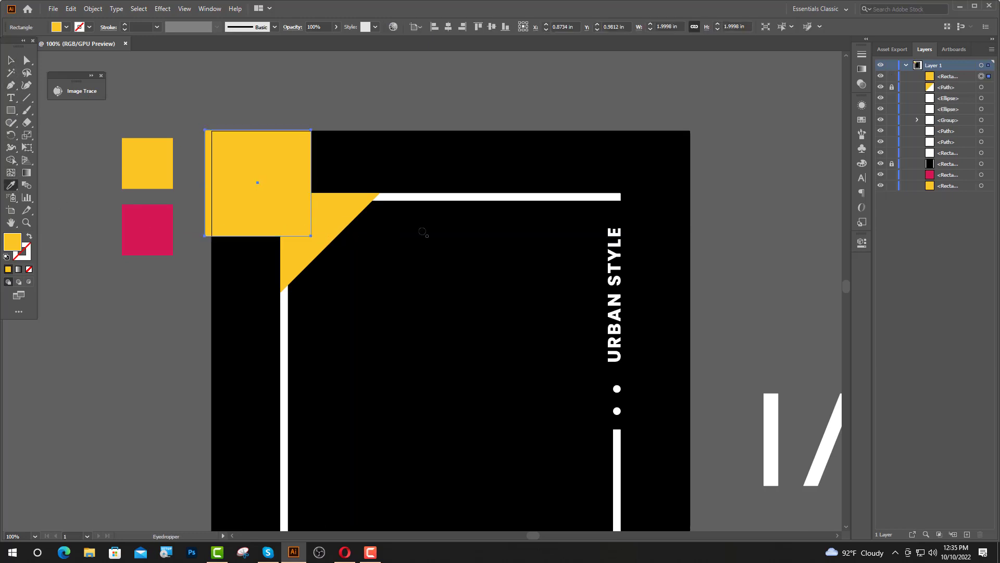
pyautogui.click(433, 196)
pyautogui.press('v')
pyautogui.moveTo(287, 187); pyautogui.dragTo(356, 249)
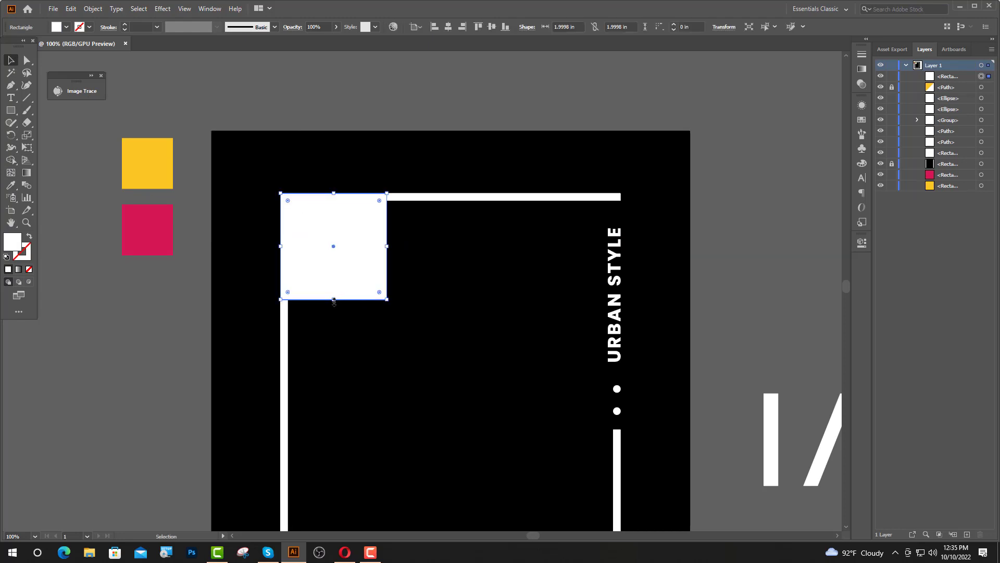
pyautogui.moveTo(334, 301); pyautogui.dragTo(336, 323)
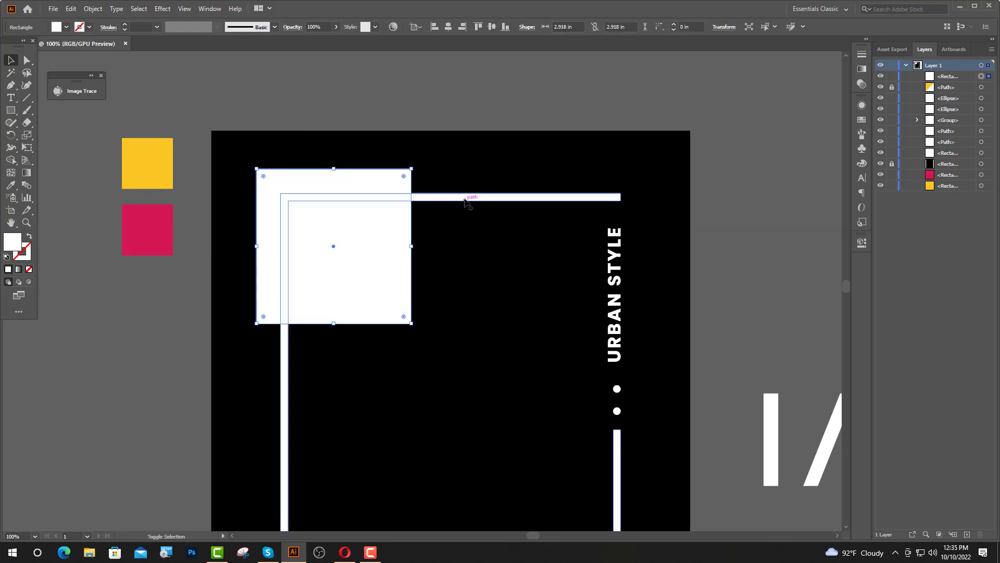
# Subtract the white square from the frame path to cut a gap around the yellow triangle.
pyautogui.click(465, 200)
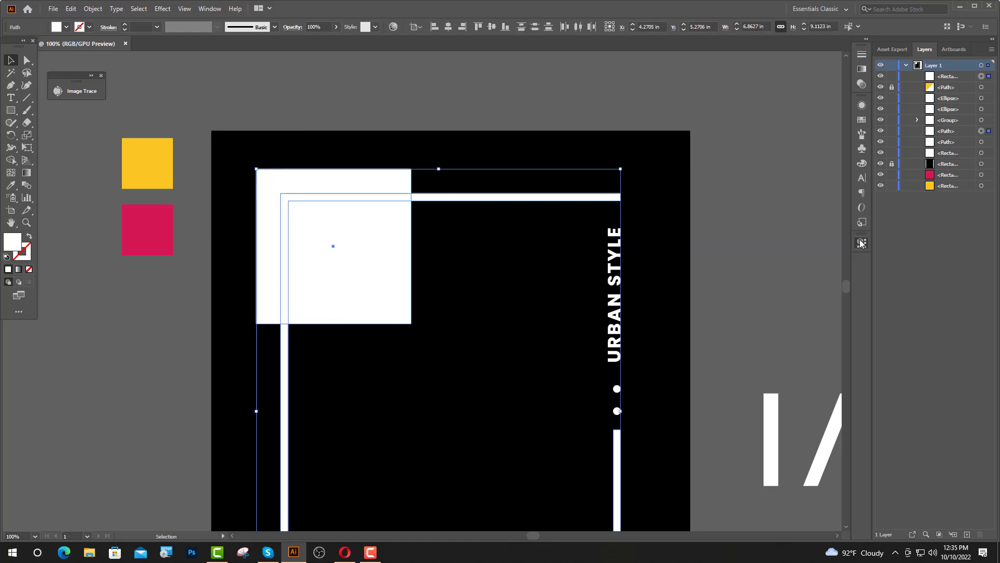
pyautogui.click(861, 242)
pyautogui.click(753, 370)
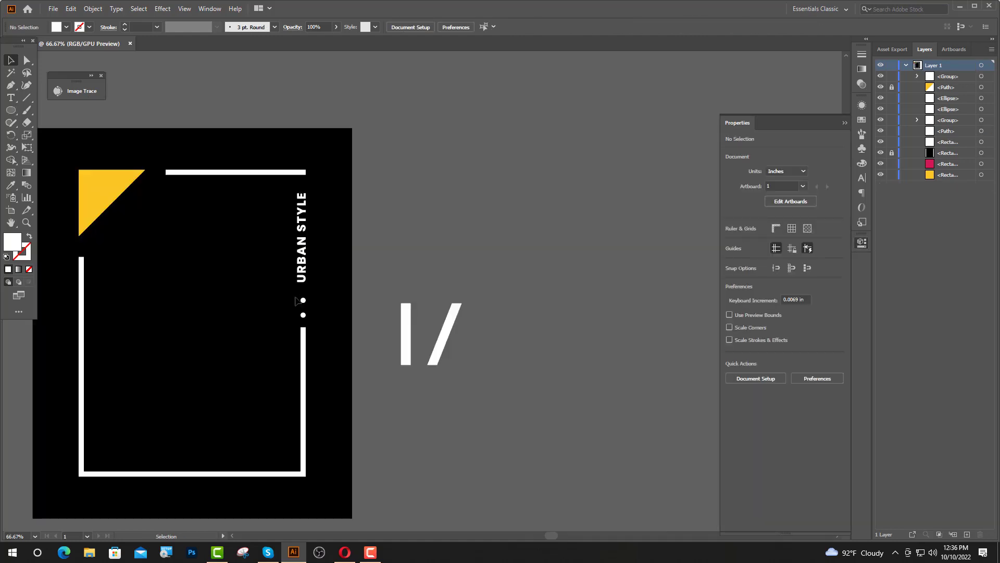
# Copy the pair of circles as a group onto the left bar and align it with the bar's upper end.
pyautogui.moveTo(311, 318); pyautogui.dragTo(340, 268)
pyautogui.scroll(2, 301, 303)
pyautogui.scroll(-1, 125, 256)
pyautogui.scroll(8, 340, 268)
pyautogui.hotkey('ctrl', 'g')
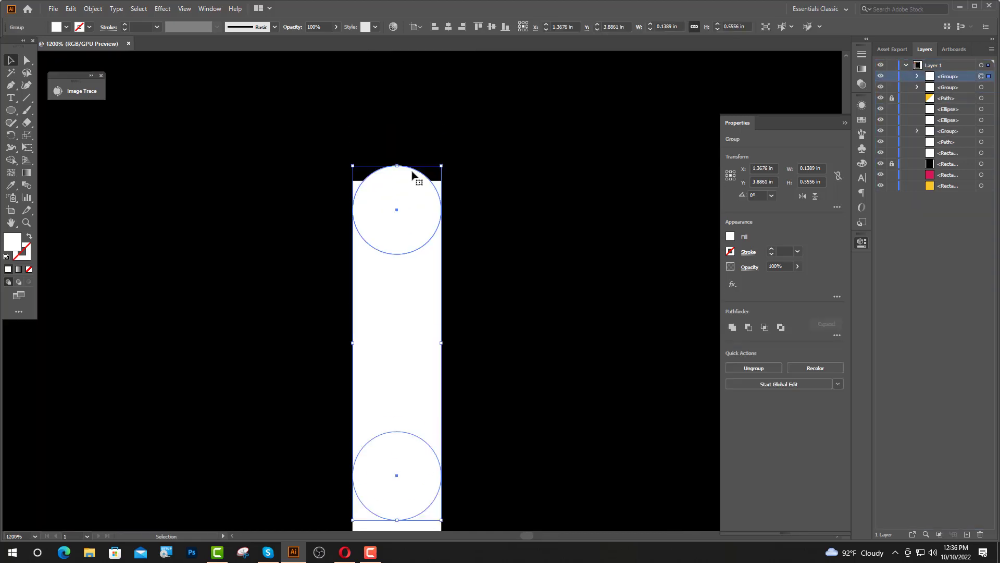
pyautogui.scroll(4, 412, 174)
pyautogui.moveTo(391, 214); pyautogui.dragTo(385, 235)
pyautogui.scroll(-5, 384, 235)
pyautogui.click(221, 254)
# Shorten the left bar by moving its two upper anchor points down below the pair of circles.
pyautogui.click(27, 61)
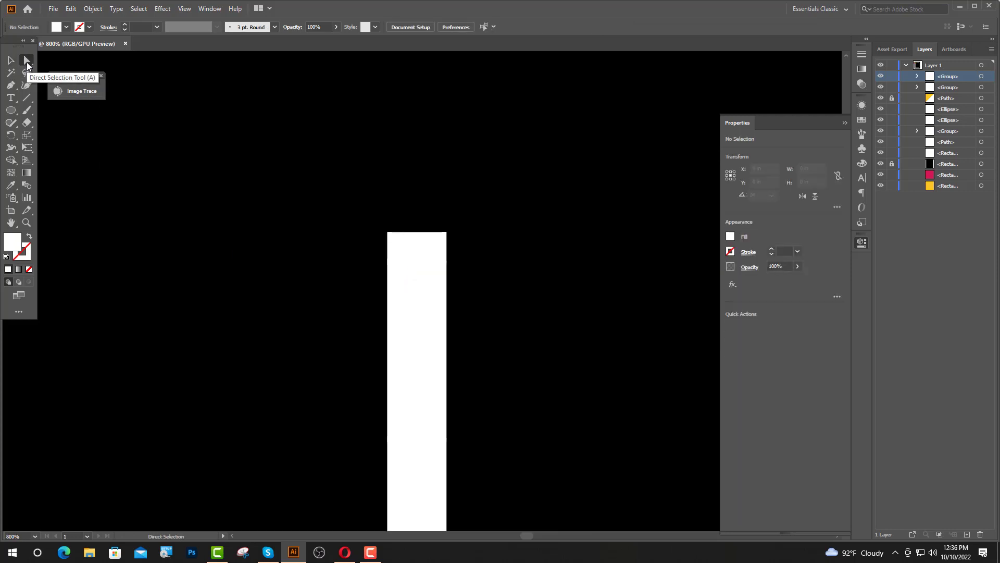
pyautogui.click(387, 231)
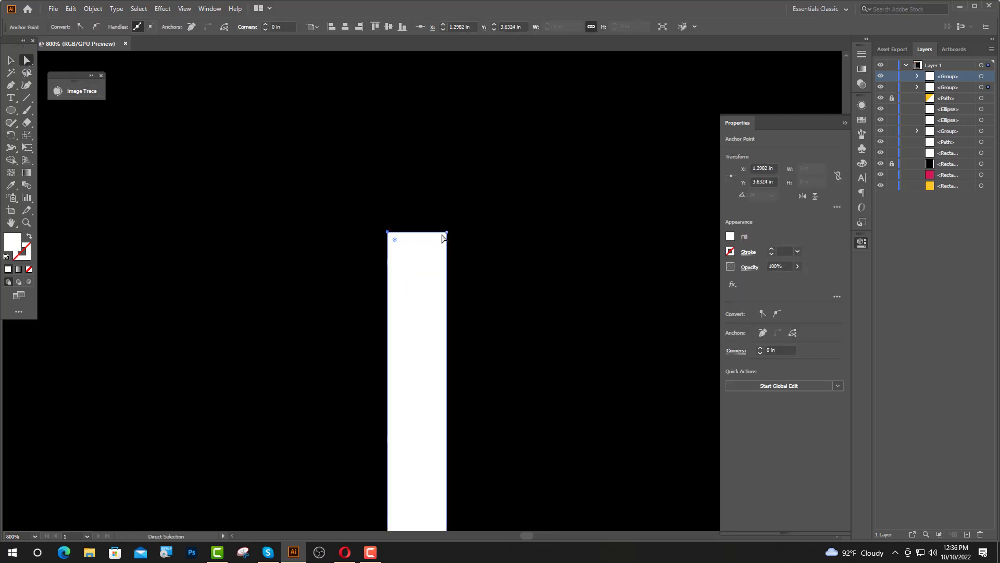
pyautogui.keyDown('shift'); pyautogui.click(446, 232); pyautogui.keyUp('shift')
pyautogui.press('Down')
pyautogui.press('Down')
pyautogui.press('Down')
pyautogui.press('Down')
pyautogui.press('Down')
pyautogui.press('Down')
pyautogui.press('Down')
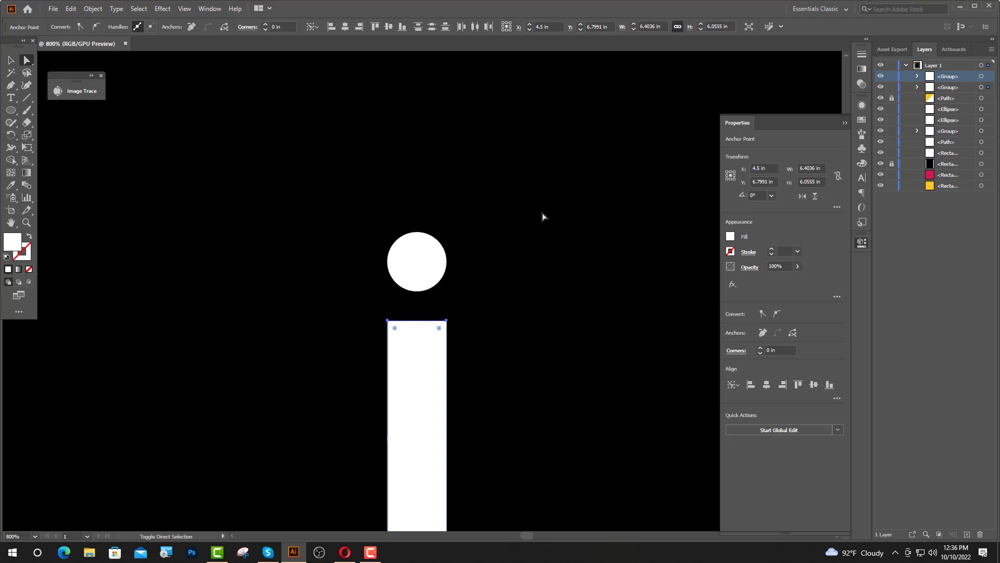
pyautogui.press('Down')
pyautogui.press('Down')
pyautogui.press('Down')
pyautogui.press('Down')
pyautogui.press('Down')
pyautogui.press('Down')
pyautogui.press('Down')
pyautogui.press('Down')
pyautogui.press('Down')
pyautogui.press('Down')
pyautogui.press('Down')
pyautogui.press('Down')
pyautogui.press('Down')
pyautogui.press('Down')
pyautogui.press('Down')
pyautogui.hotkey('ctrl', '1')
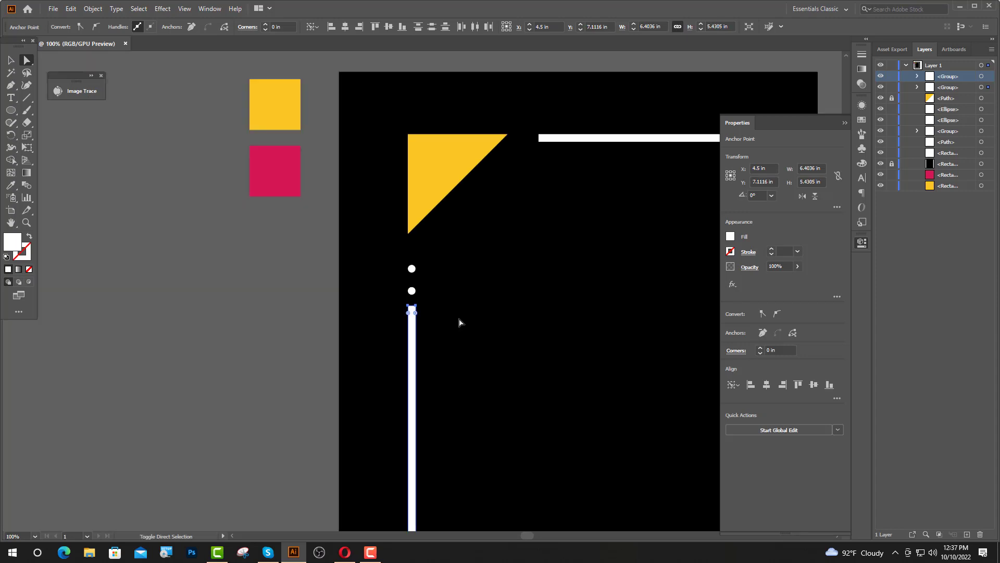
# Place a copy of the straight white bar vertically across the frame's top bar, near its left end.
pyautogui.press('v')
pyautogui.hotkey('ctrl', '-')
pyautogui.hotkey('ctrl', 'shift', 'a')
pyautogui.click(605, 354)
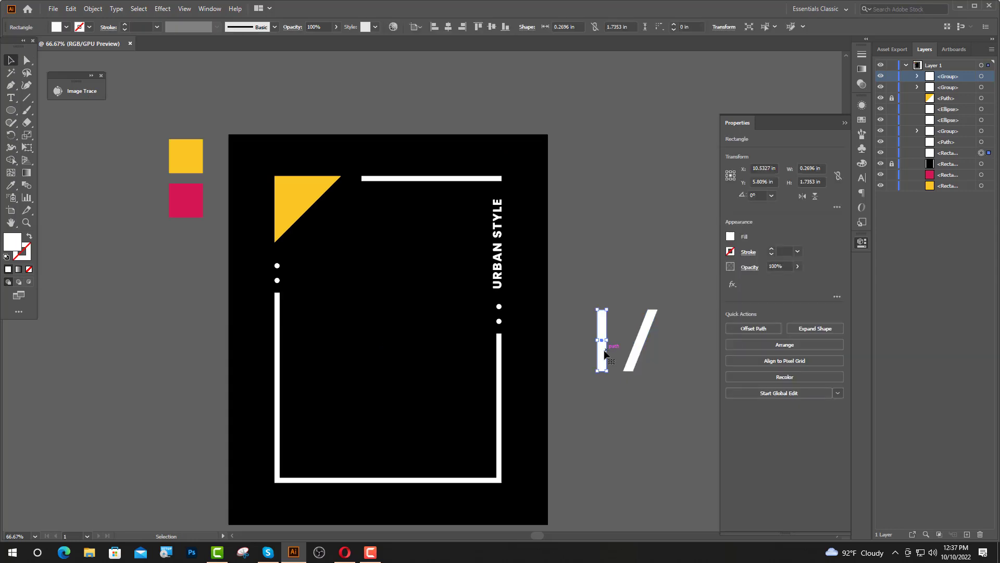
pyautogui.moveTo(606, 354); pyautogui.dragTo(388, 207)
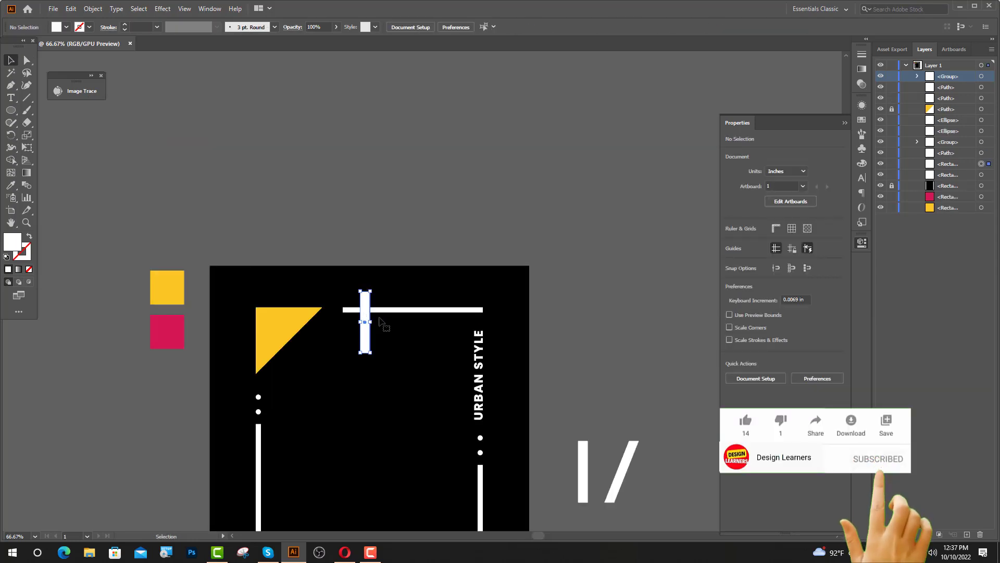
# Bring the copied straight bar to the front and subtract it from the frame's top bar.
pyautogui.rightClick(367, 334)
pyautogui.moveTo(458, 282)
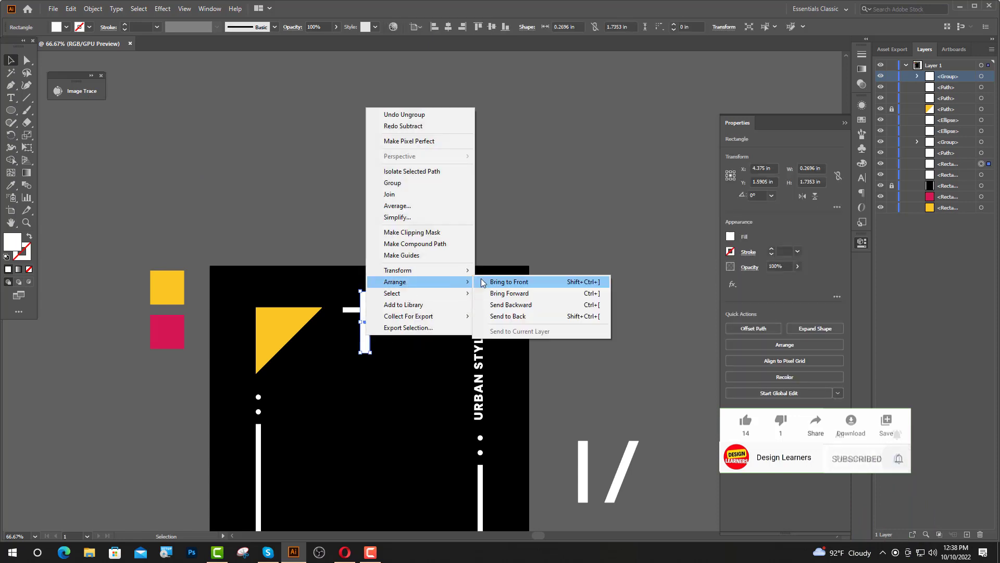
pyautogui.click(500, 280)
pyautogui.click(542, 271)
pyautogui.moveTo(362, 285); pyautogui.dragTo(384, 332)
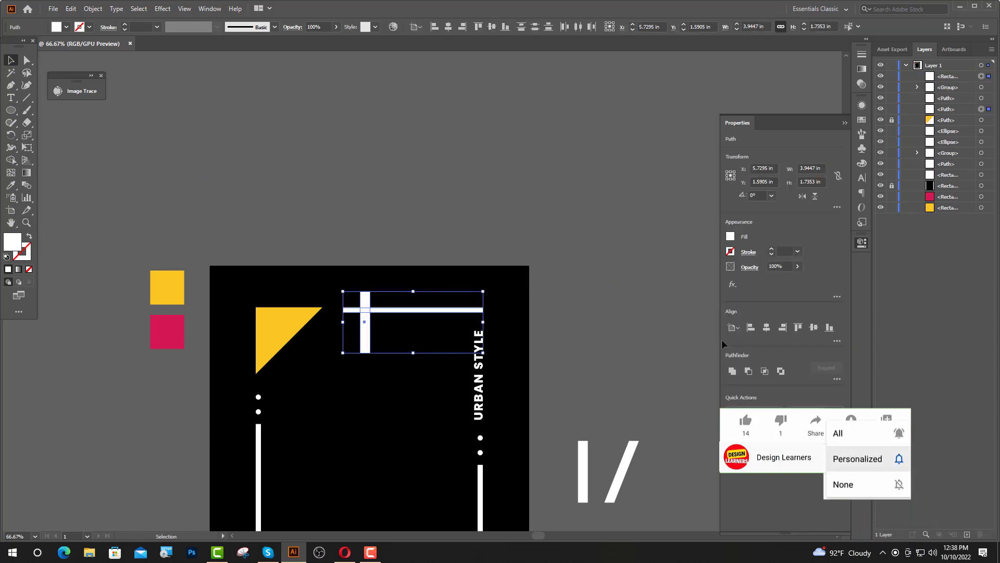
pyautogui.click(750, 373)
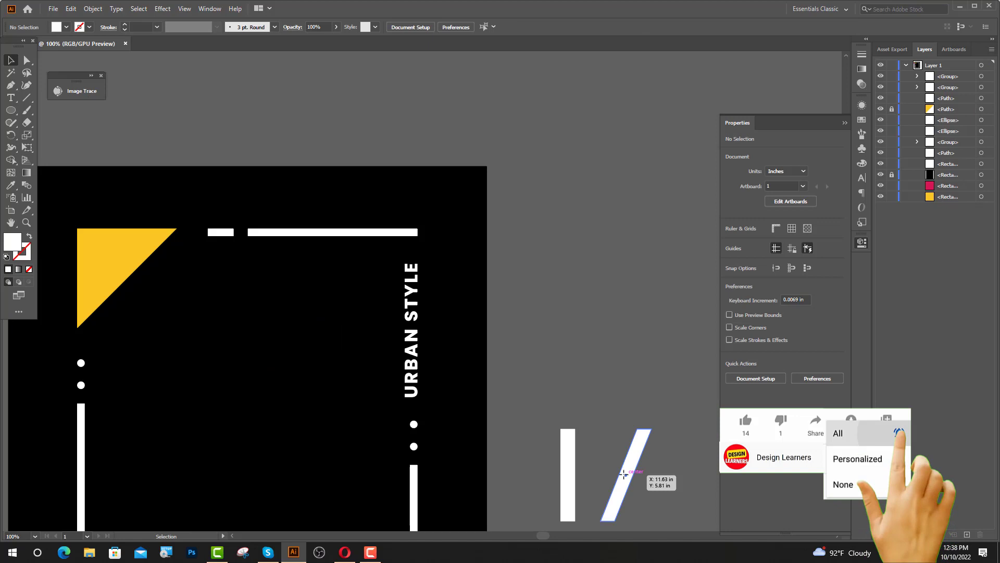
# Copy the slanted bar onto the frame's top bar and repeat the copy at even spacing to make four slanted bars.
pyautogui.moveTo(614, 477); pyautogui.dragTo(266, 270)
pyautogui.hotkey('ctrl', '=')
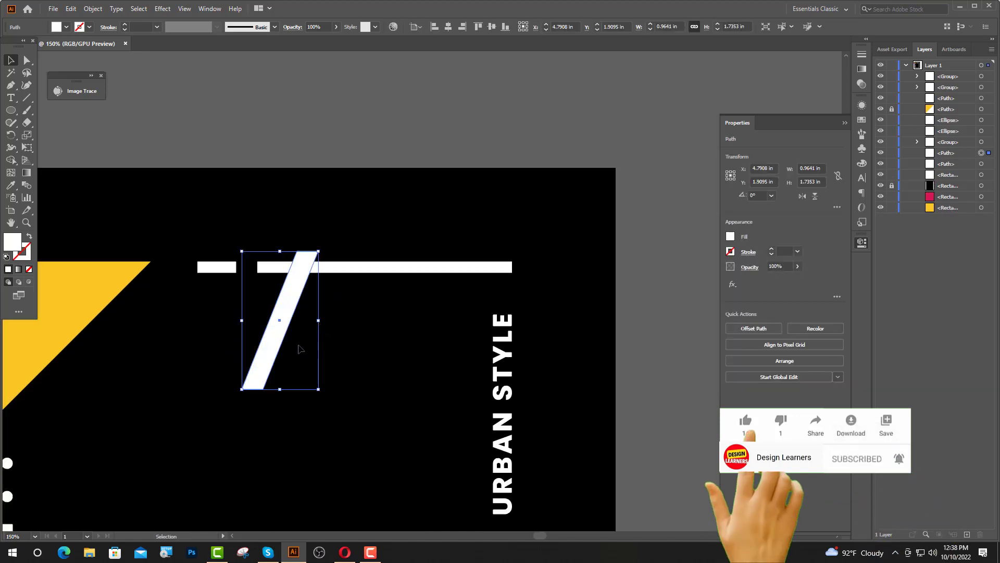
pyautogui.moveTo(283, 336); pyautogui.dragTo(344, 336)
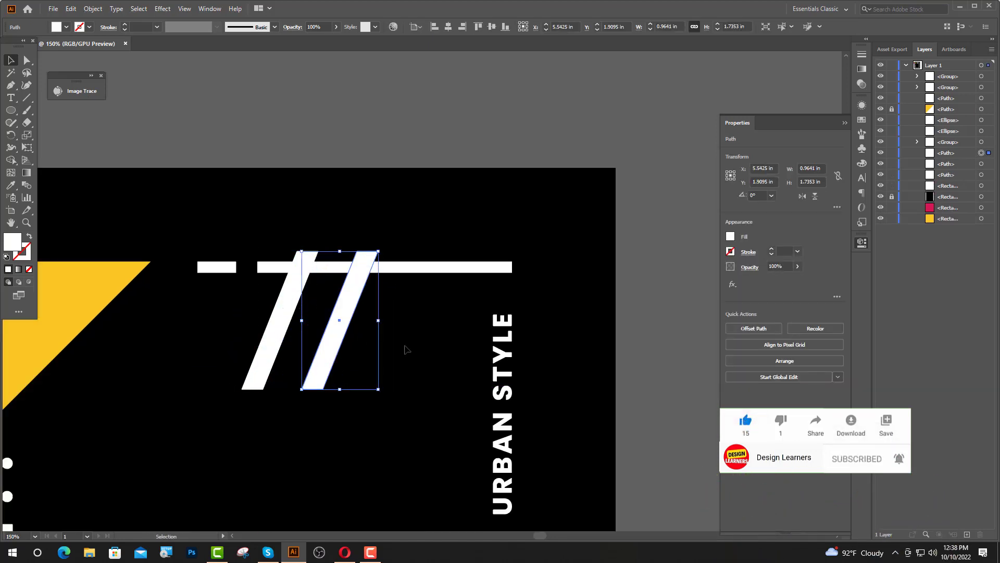
pyautogui.press('a')
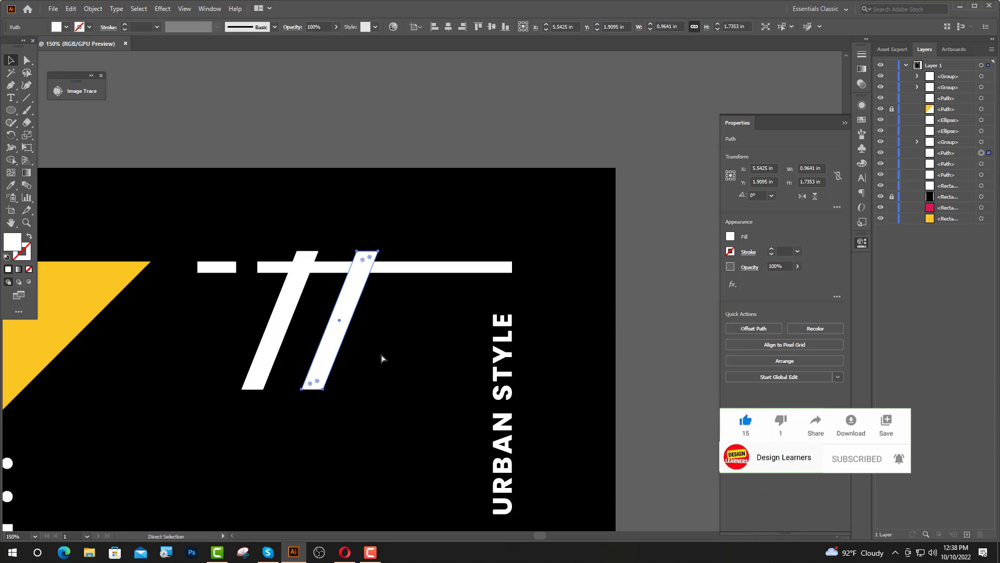
pyautogui.hotkey('ctrl', 'd')
pyautogui.hotkey('ctrl', 'd')
pyautogui.hotkey('ctrl', '-')
pyautogui.press('v')
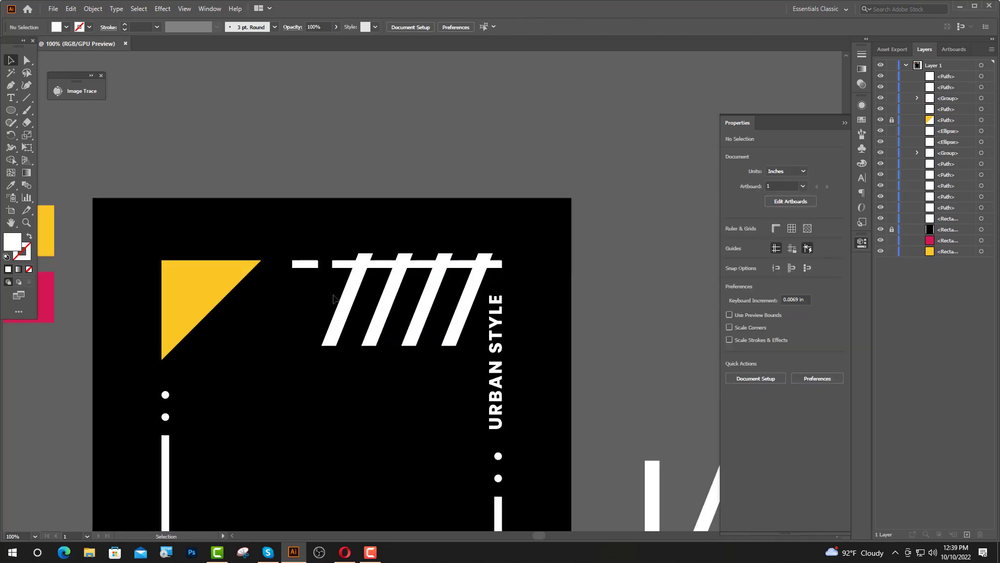
# Bring the four slanted bars crossing the frame's top bar to the front.
pyautogui.moveTo(333, 295); pyautogui.dragTo(451, 336)
pyautogui.rightClick(452, 336)
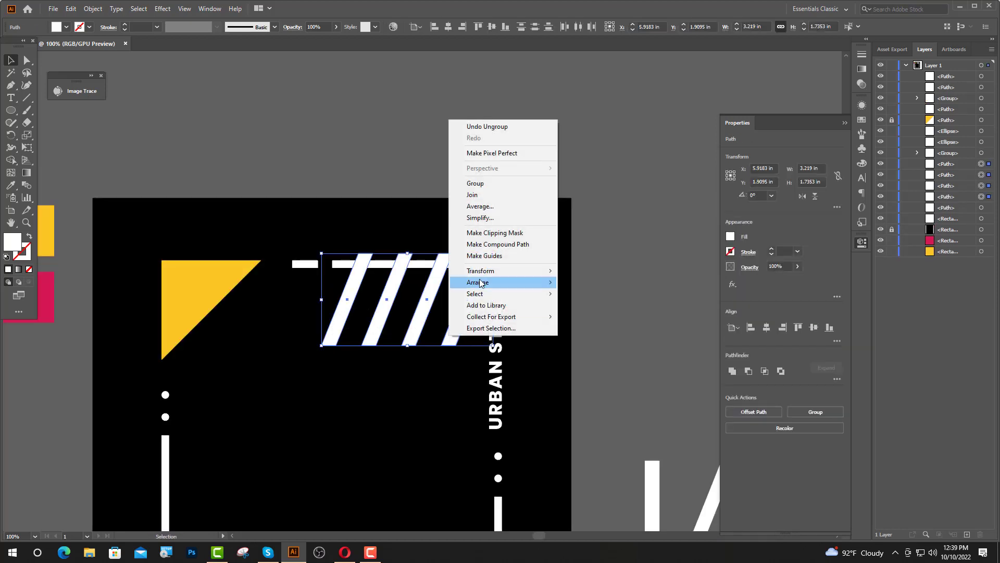
pyautogui.moveTo(500, 282)
pyautogui.click(591, 284)
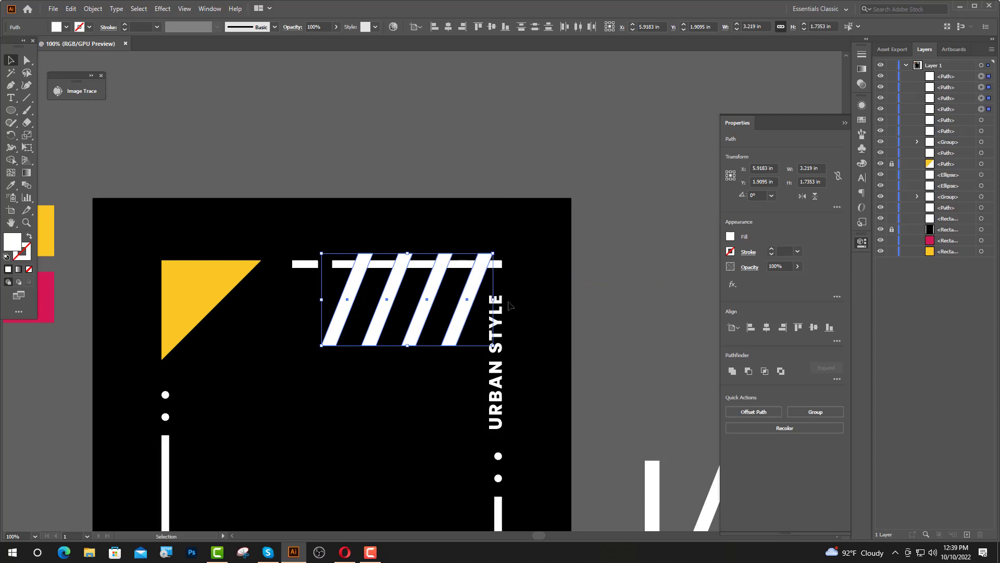
# Divide the frame's top bar and the four slanted bars crossing it into separate pieces with the Pathfinder.
pyautogui.keyDown('shift'); pyautogui.click(386, 270); pyautogui.keyUp('shift')
pyautogui.click(816, 411)
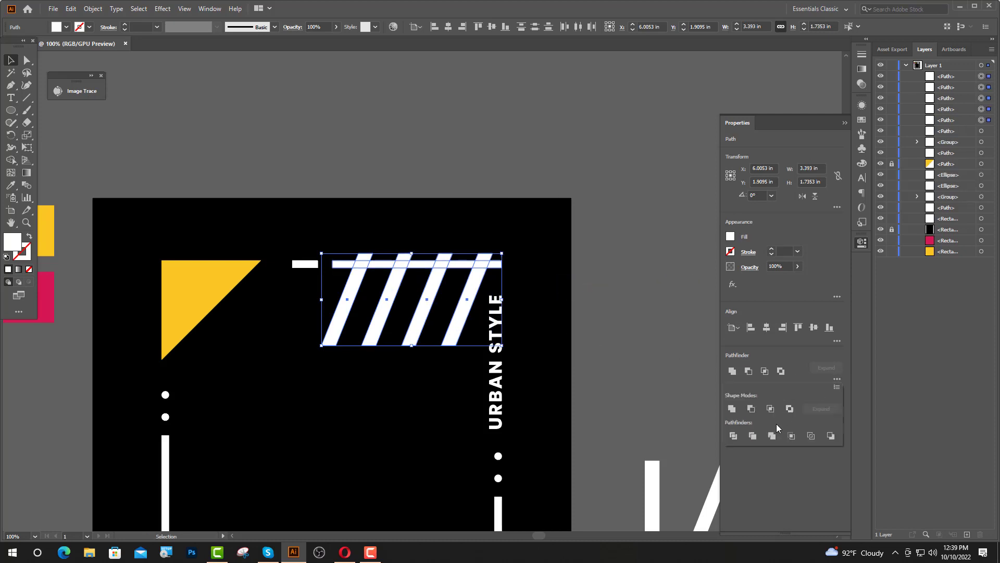
pyautogui.hotkey('ctrl', 'shift', 'a')
# Delete the divided pieces of the leftmost slanted bar across the frame's top bar, leaving a slanted cut.
pyautogui.click(25, 61)
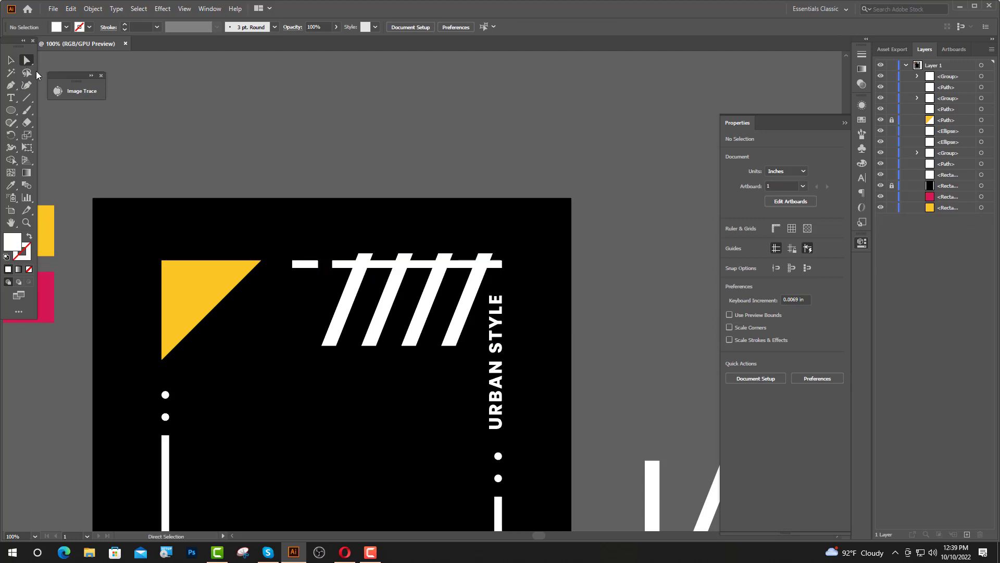
pyautogui.click(342, 313)
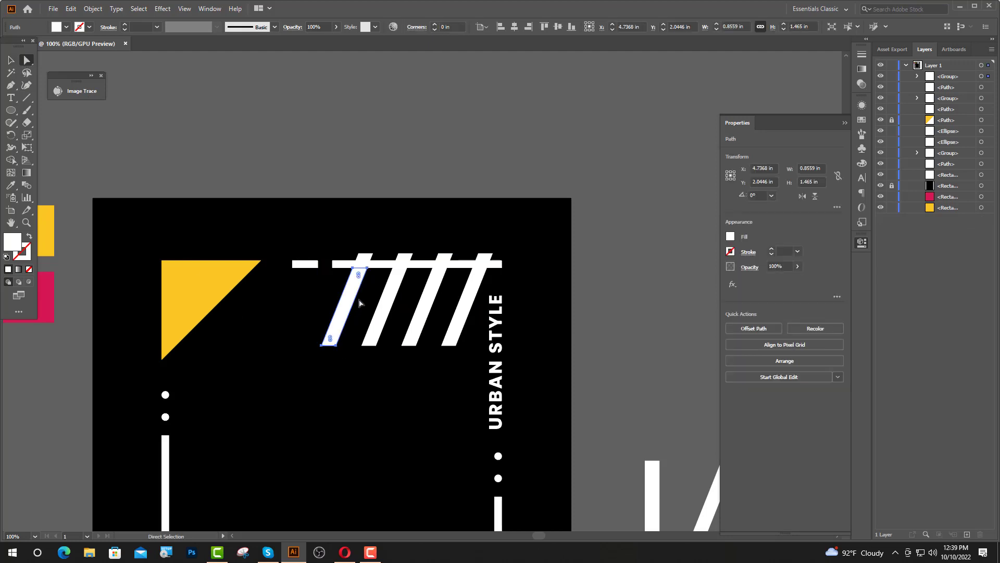
pyautogui.press('Delete')
pyautogui.scroll(2, 380, 237)
pyautogui.moveTo(342, 294); pyautogui.dragTo(344, 282)
pyautogui.click(352, 278)
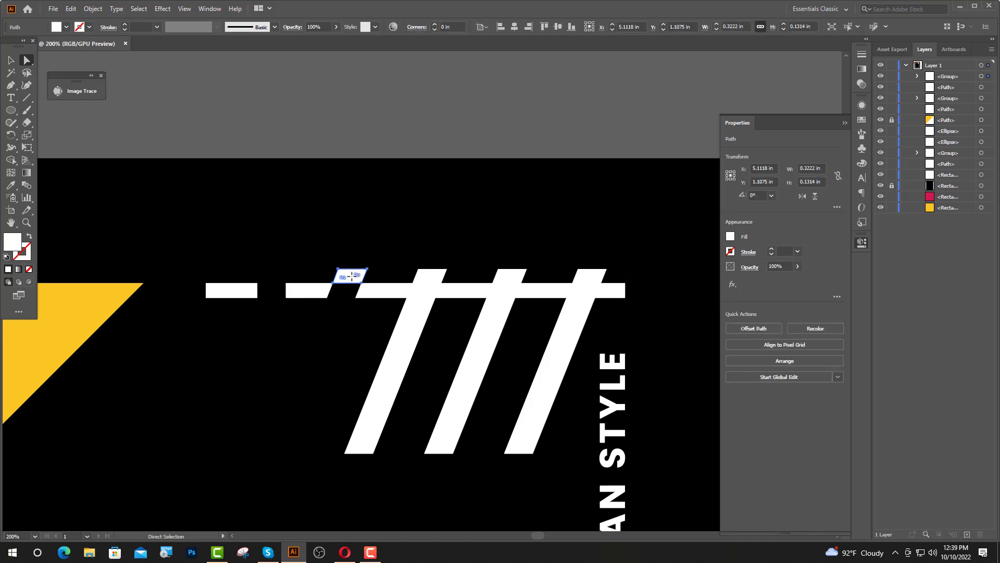
pyautogui.press('Delete')
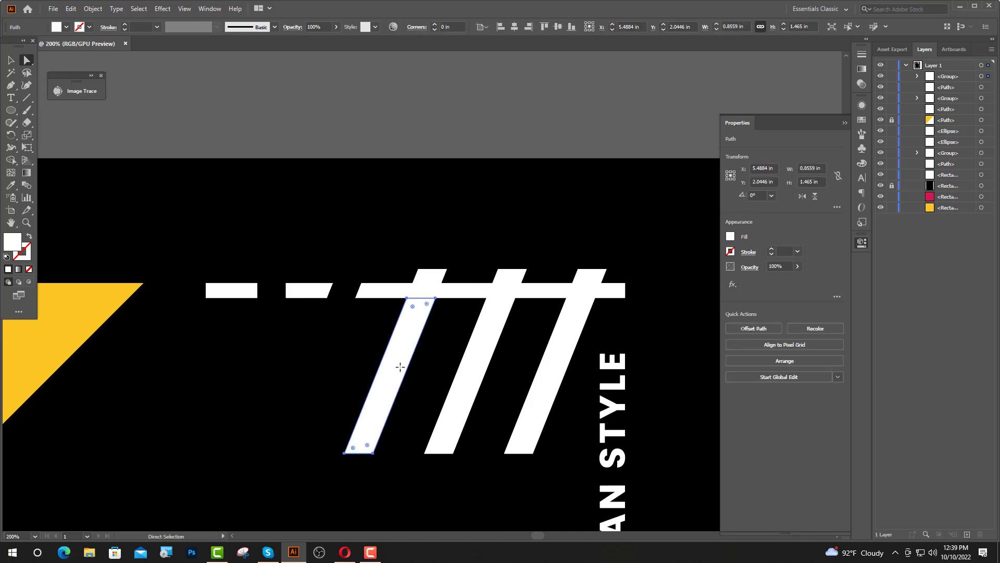
# Delete the three pieces of the second slanted bar, below, inside and above the frame's top bar.
pyautogui.press('Delete')
pyautogui.click(421, 293)
pyautogui.press('Delete')
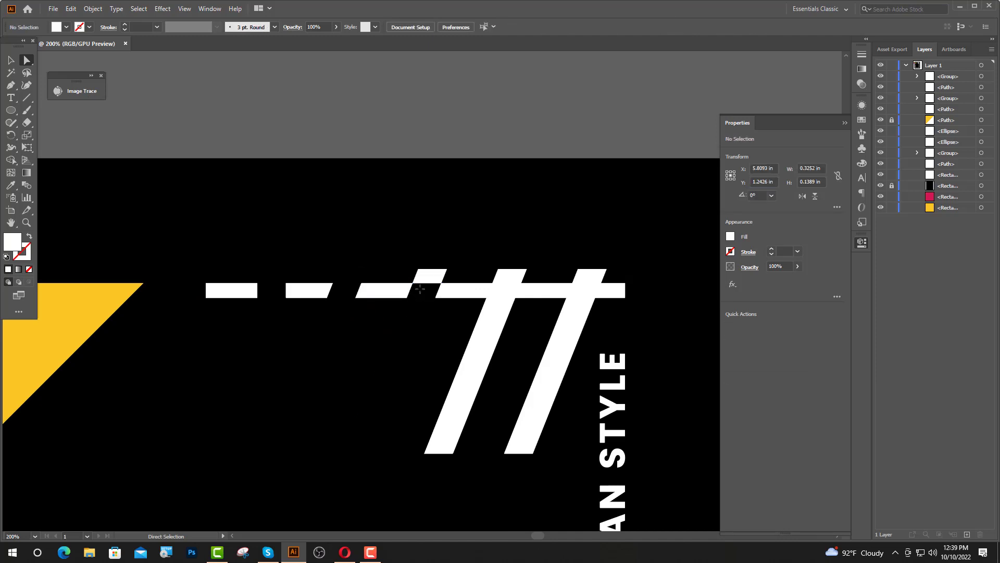
pyautogui.click(425, 277)
pyautogui.press('Delete')
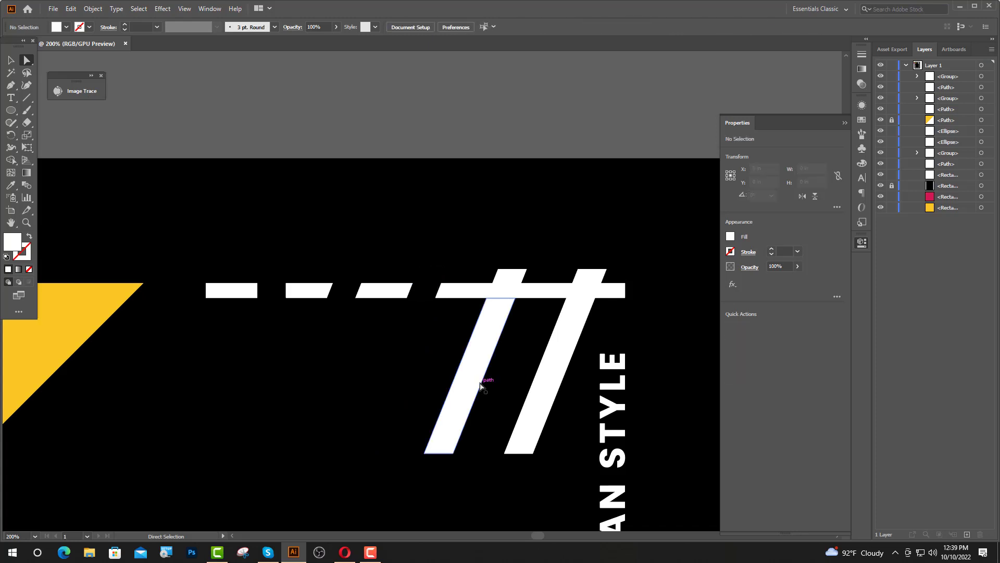
# Remove the third slanted bar's pieces from the frame's top bar, including the overlapping section.
pyautogui.click(474, 375)
pyautogui.press('Delete')
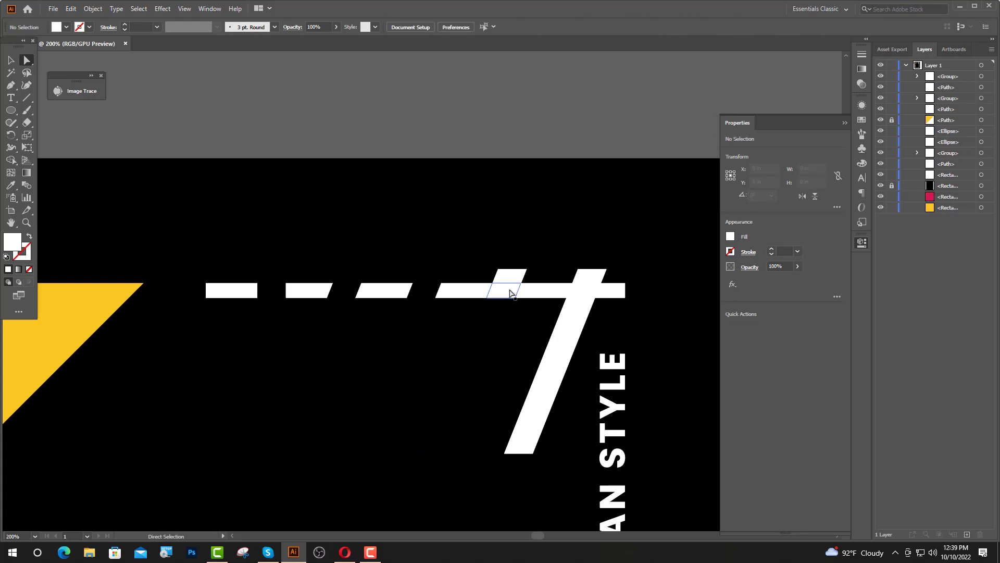
pyautogui.click(510, 291)
pyautogui.press('Delete')
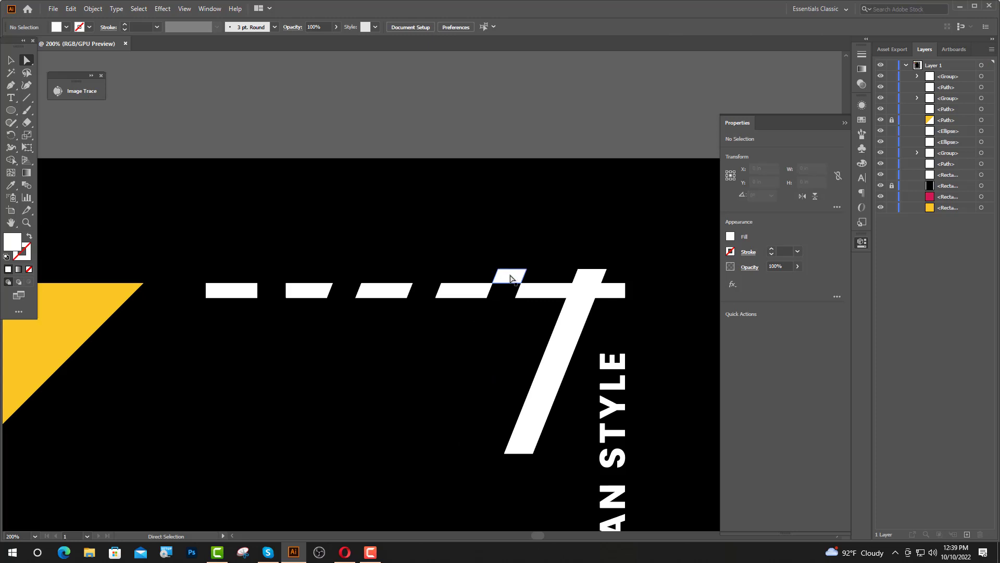
pyautogui.click(509, 274)
pyautogui.press('Delete')
# Delete the pieces of the last slanted bar, nearest the vertical text, to finish the top bar's slanted cuts.
pyautogui.click(557, 357)
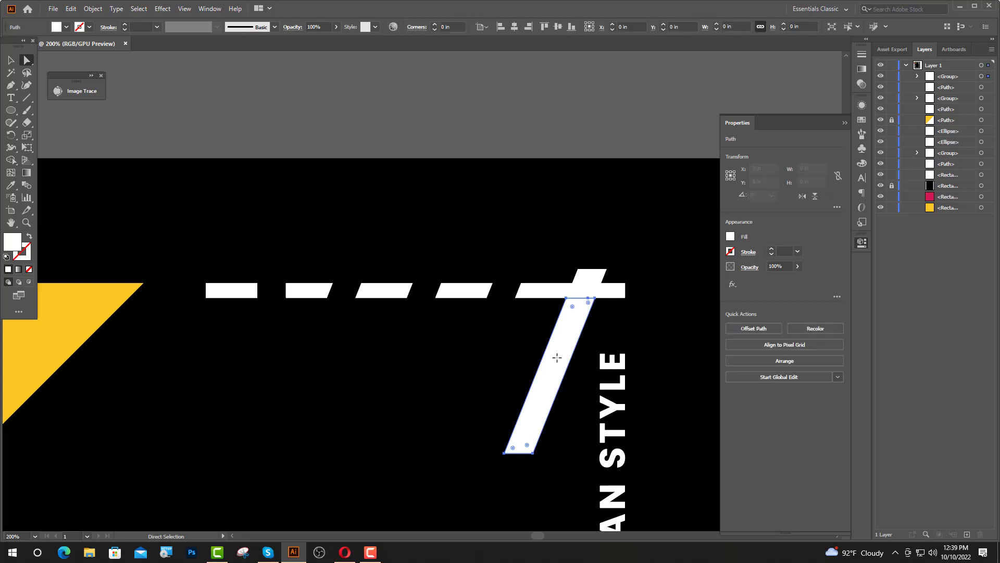
pyautogui.press('Delete')
pyautogui.click(578, 291)
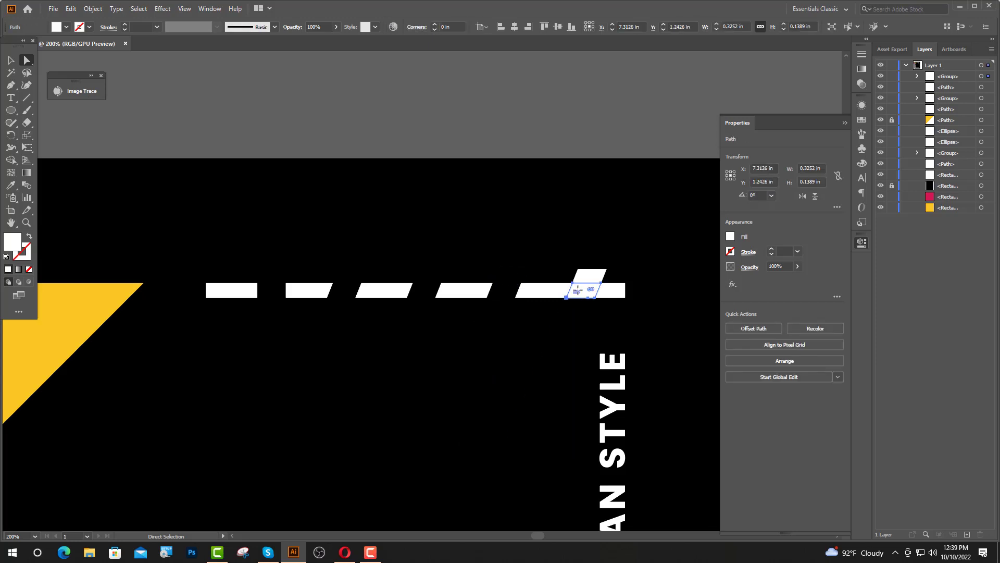
pyautogui.press('Delete')
pyautogui.click(594, 277)
pyautogui.press('Delete')
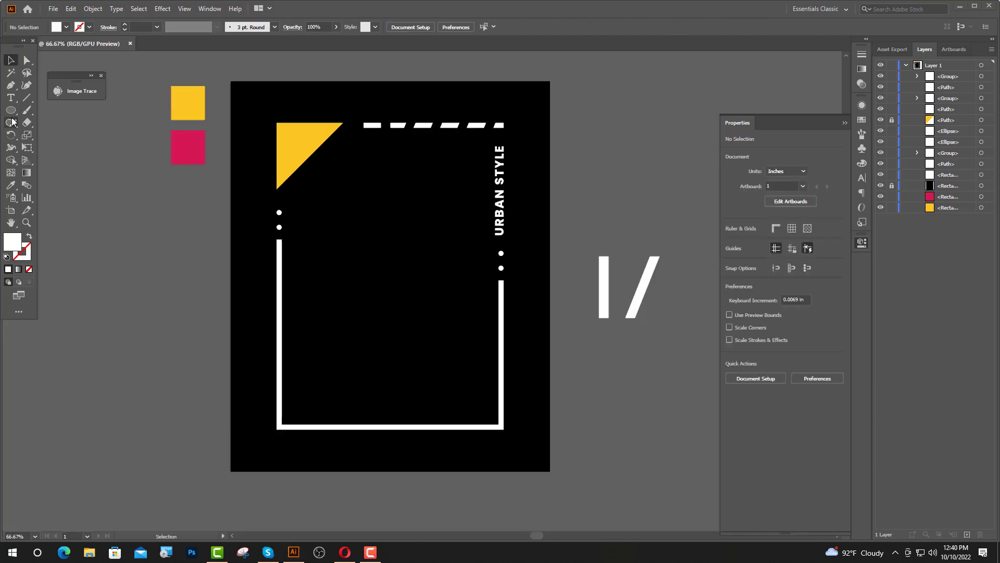
# Draw a rectangle over the right half of the frame's bottom bar and subtract it from the frame to open a gap.
pyautogui.moveTo(11, 110); pyautogui.dragTo(52, 108)
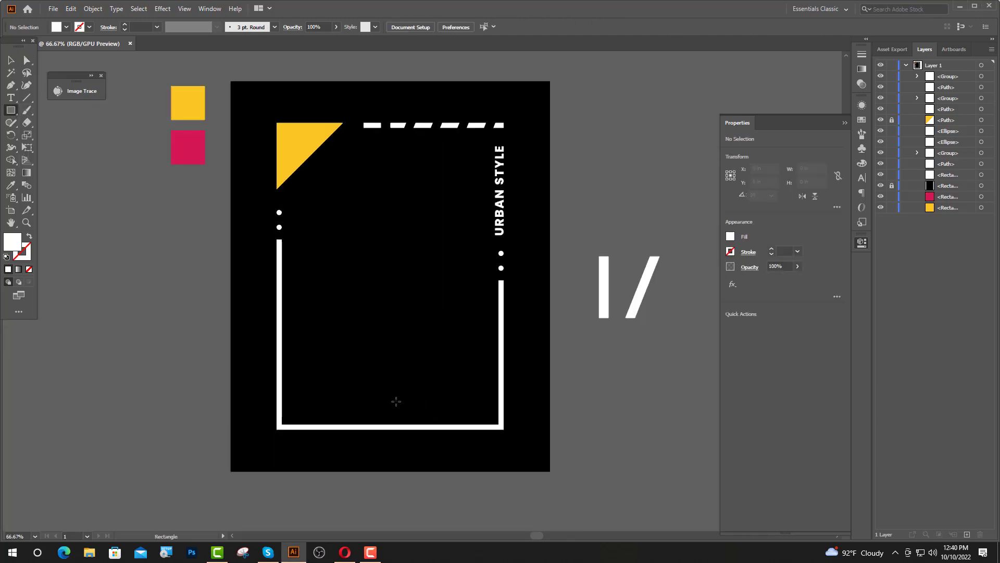
pyautogui.moveTo(395, 397); pyautogui.dragTo(477, 471)
pyautogui.press('v')
pyautogui.moveTo(395, 436); pyautogui.dragTo(375, 436)
pyautogui.keyDown('shift'); pyautogui.click(503, 428); pyautogui.keyUp('shift')
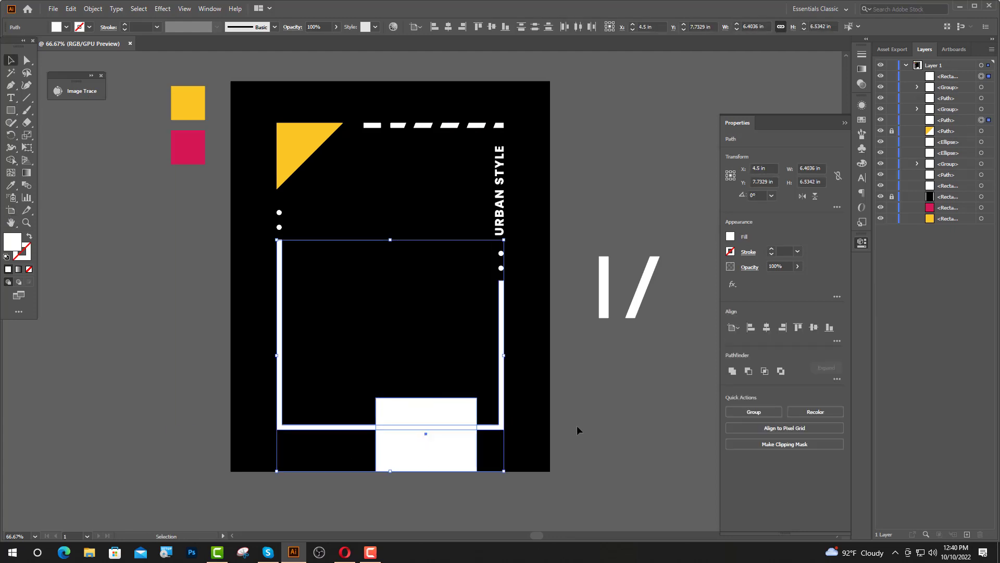
pyautogui.click(746, 372)
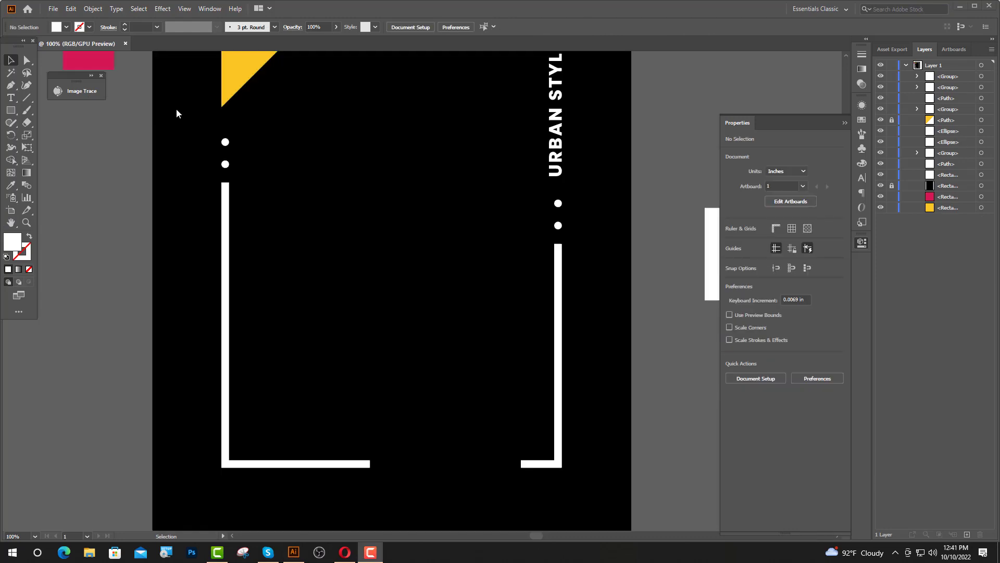
# Add the text "EST. 1997" above the bottom gap in Poppins Bold 24 pt, sampling the white of the URBAN STYLE text.
pyautogui.click(11, 97)
pyautogui.click(420, 437)
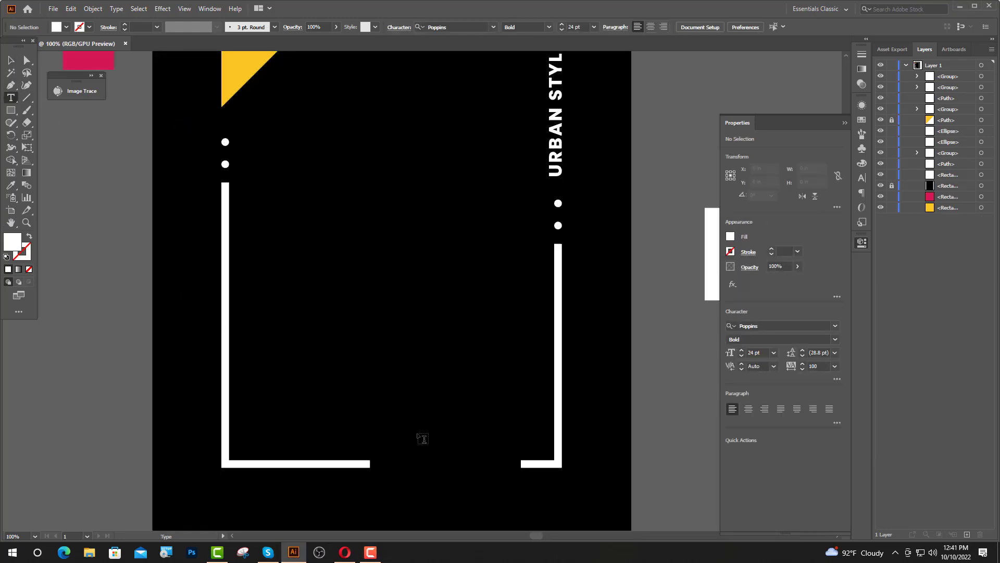
pyautogui.click(10, 186)
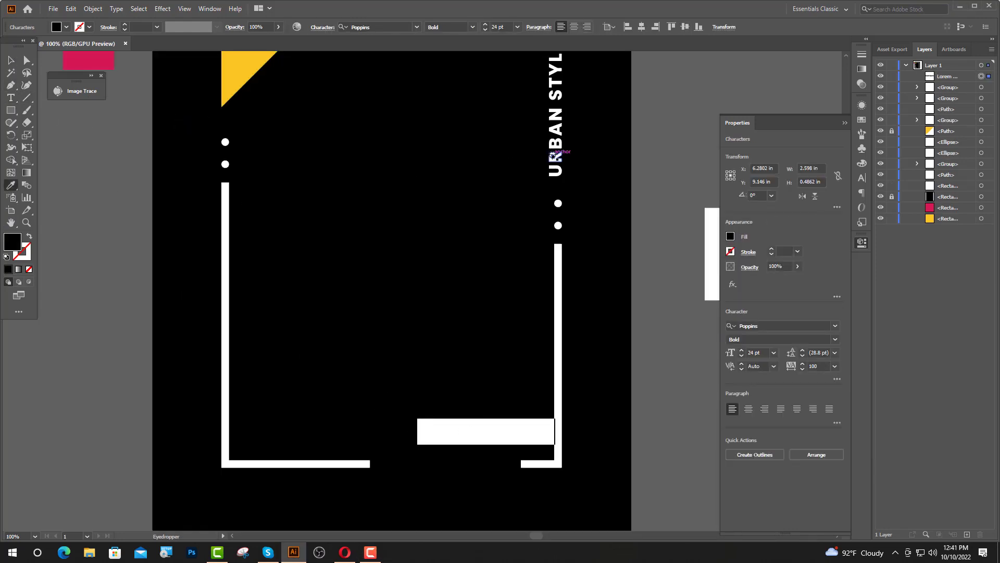
pyautogui.click(553, 155)
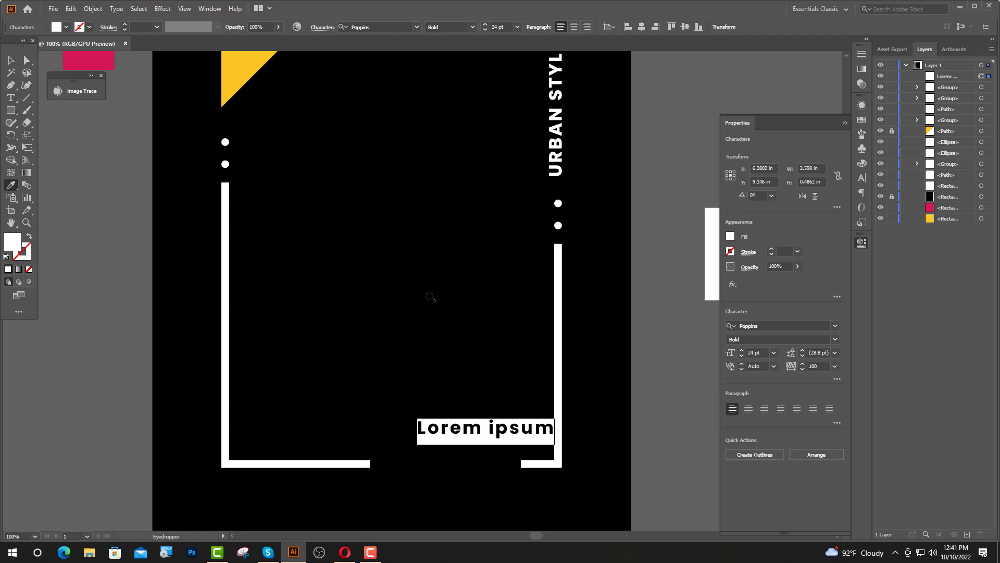
pyautogui.write('EST.')
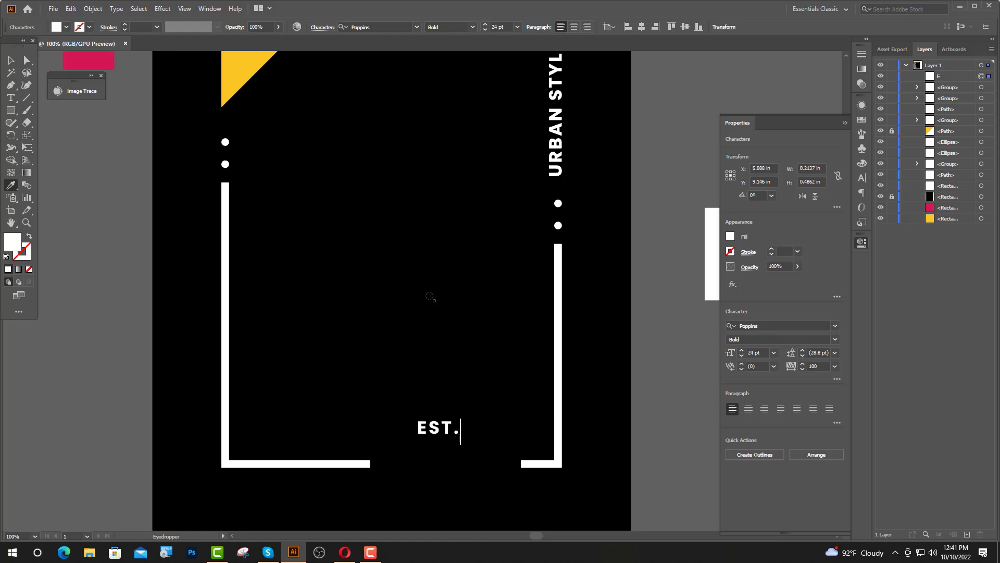
pyautogui.write(' 1997')
pyautogui.press('Escape')
# Move the EST. 1997 text down into the gap in the frame's bottom bar.
pyautogui.click(456, 482)
pyautogui.hotkey('ctrl', '+')
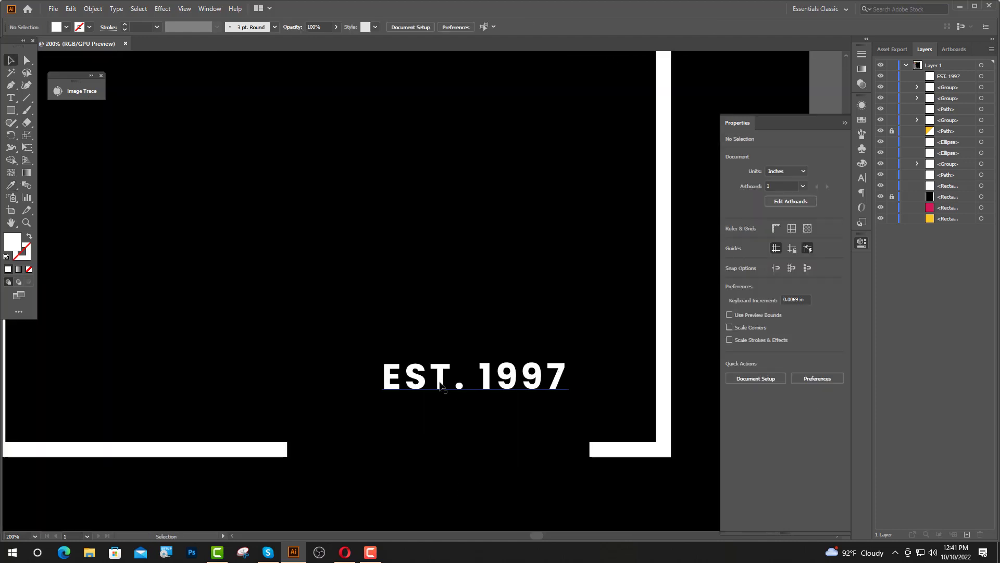
pyautogui.moveTo(440, 385); pyautogui.dragTo(419, 449)
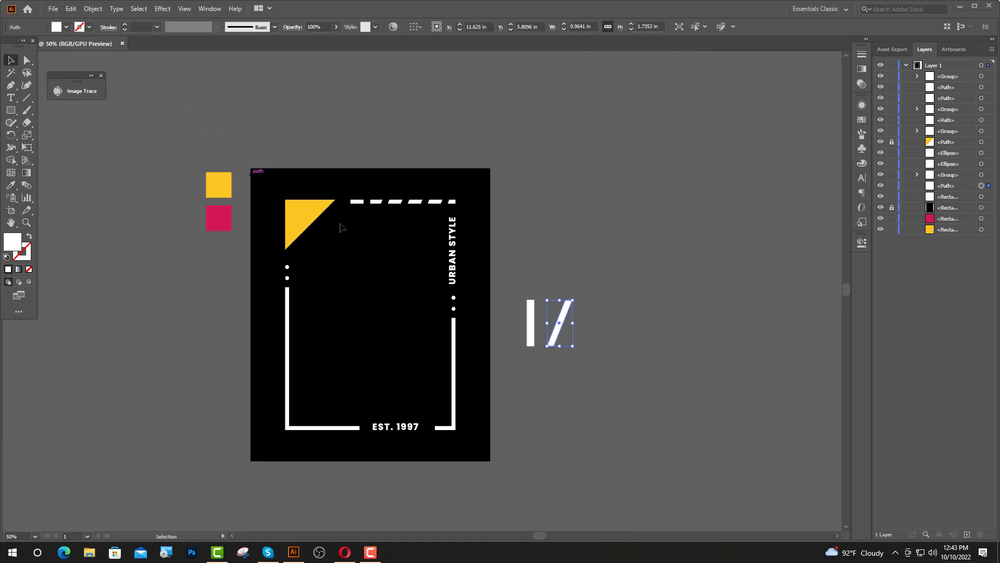
# Place a copy of the slanted bar across the bottom bar, left of the EST. 1997 text, and bring it to the front.
pyautogui.moveTo(560, 323); pyautogui.dragTo(342, 437)
pyautogui.scroll(4, 342, 437)
pyautogui.click(330, 445)
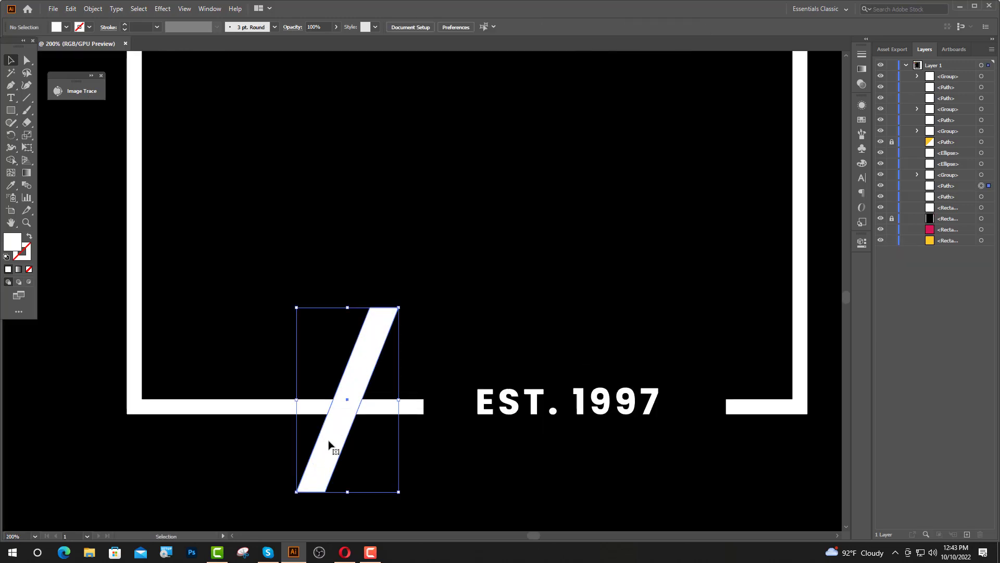
pyautogui.rightClick(329, 443)
pyautogui.moveTo(381, 388)
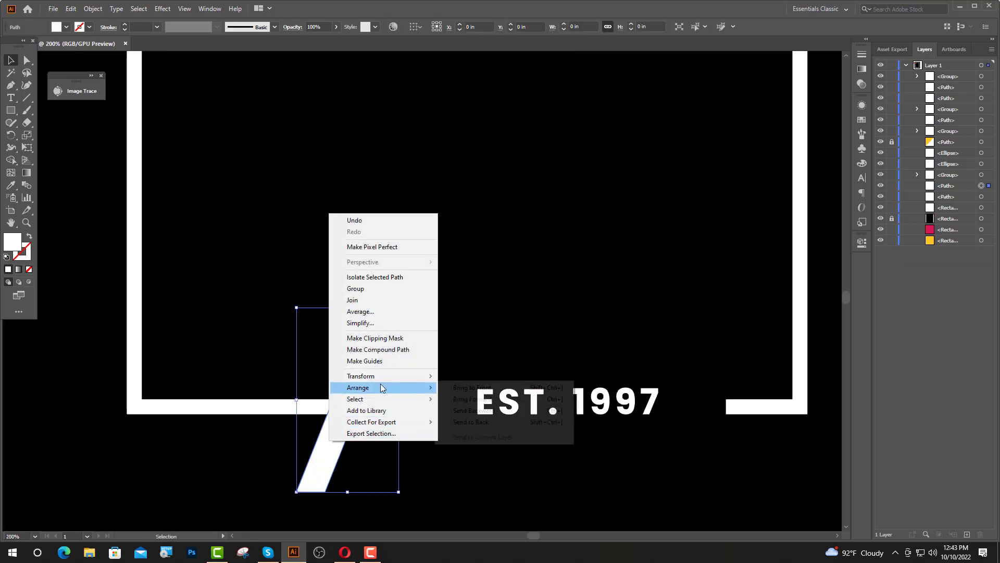
pyautogui.click(470, 388)
pyautogui.click(412, 390)
# Make two more copies of the slanted bar to its left along the frame's bottom bar, evenly spaced.
pyautogui.moveTo(363, 386); pyautogui.dragTo(353, 385)
pyautogui.press('Left')
pyautogui.press('Left')
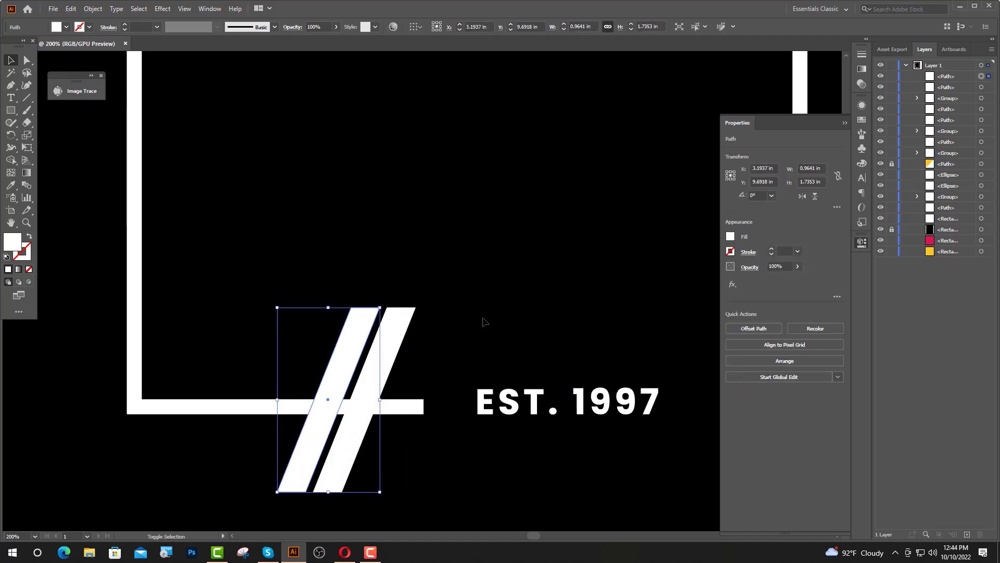
pyautogui.press('Left')
pyautogui.press('Left')
pyautogui.press('Left')
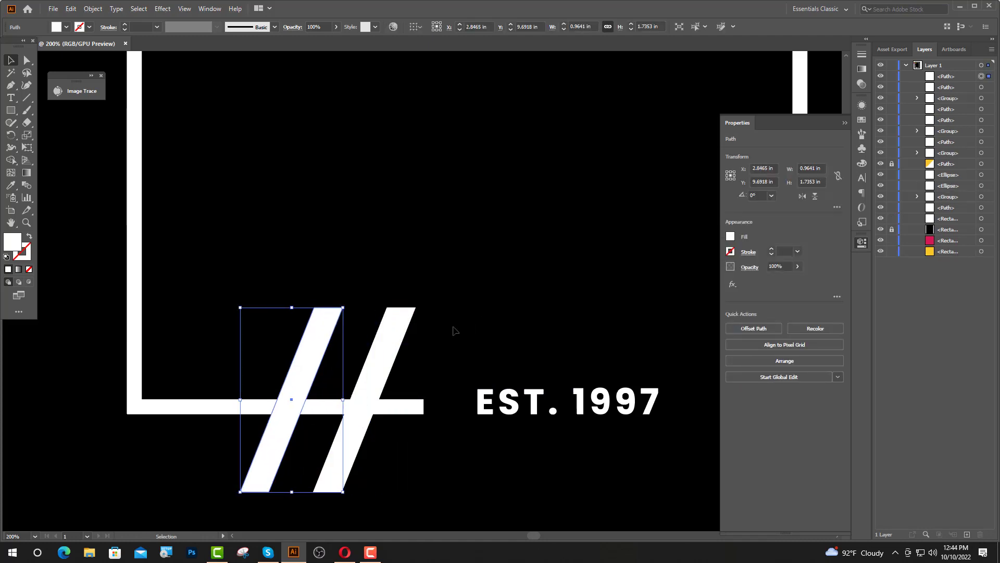
pyautogui.moveTo(314, 371); pyautogui.dragTo(285, 371)
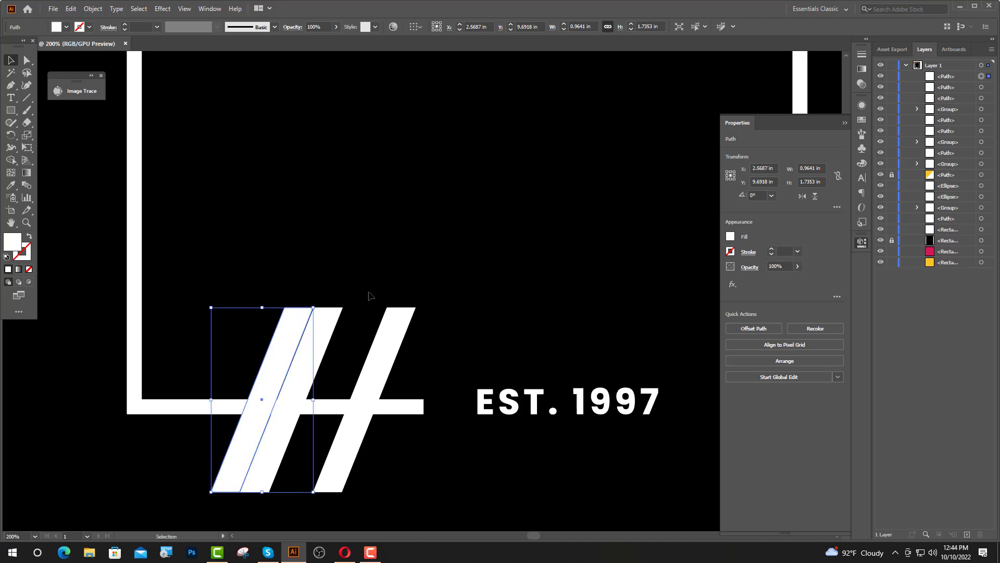
pyautogui.press('Left')
pyautogui.press('Left')
pyautogui.press('Left')
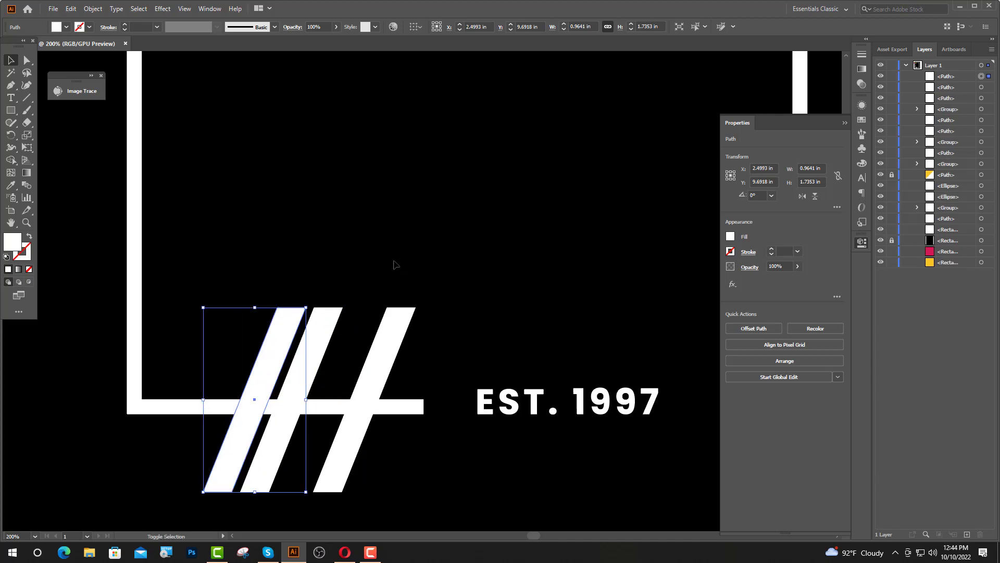
# Divide the frame's bottom-left section and the three slanted bars crossing it into separate pieces with the Pathfinder.
pyautogui.moveTo(200, 311); pyautogui.dragTo(384, 435)
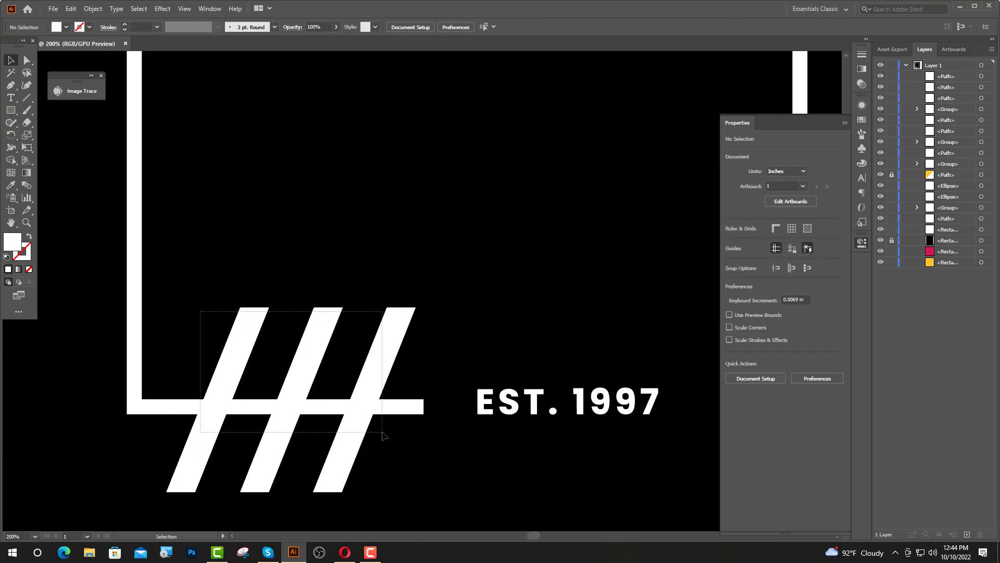
pyautogui.click(837, 379)
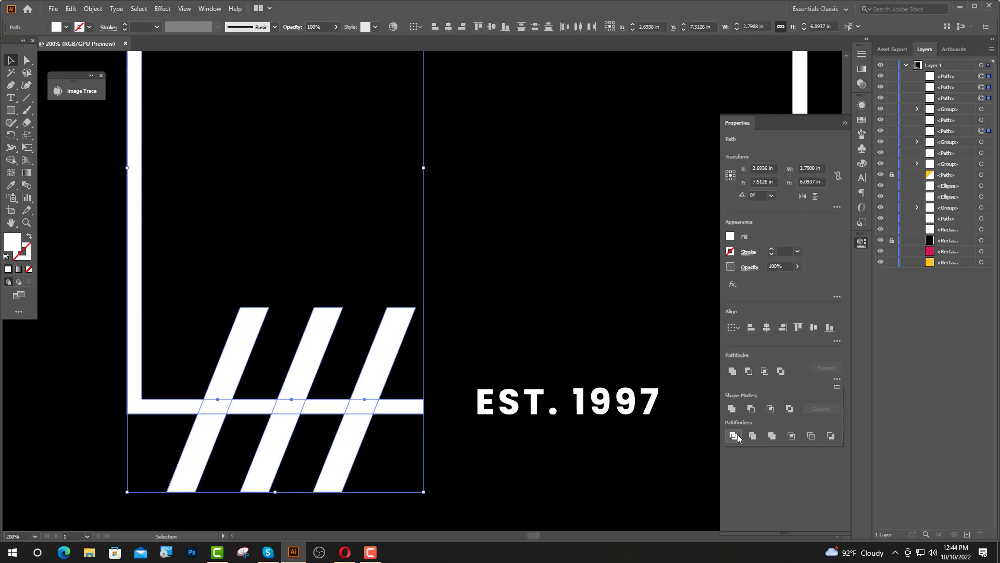
pyautogui.click(731, 435)
# Delete the three pieces of the leftmost slanted bar crossing the frame's bottom bar.
pyautogui.click(26, 60)
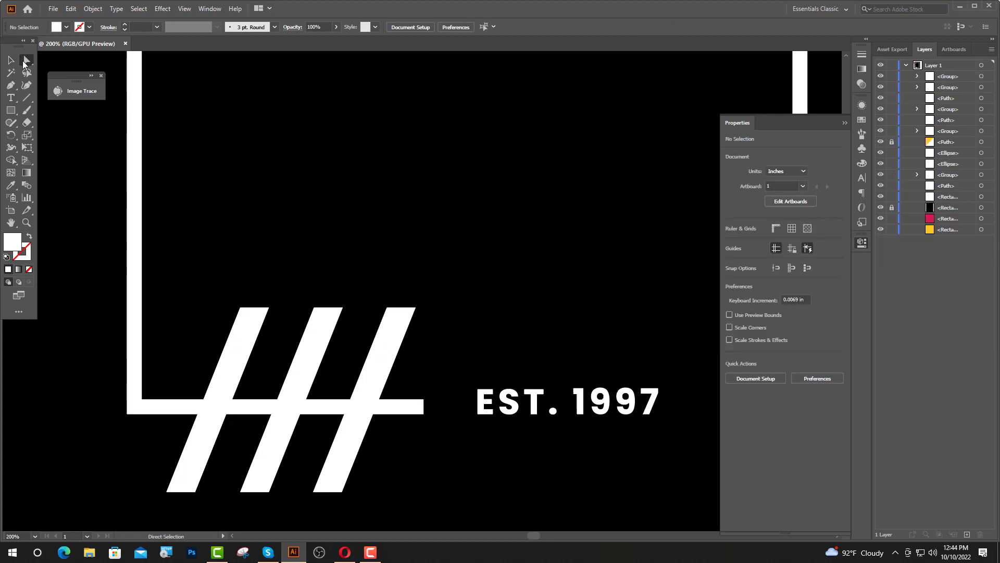
pyautogui.click(237, 360)
pyautogui.press('Delete')
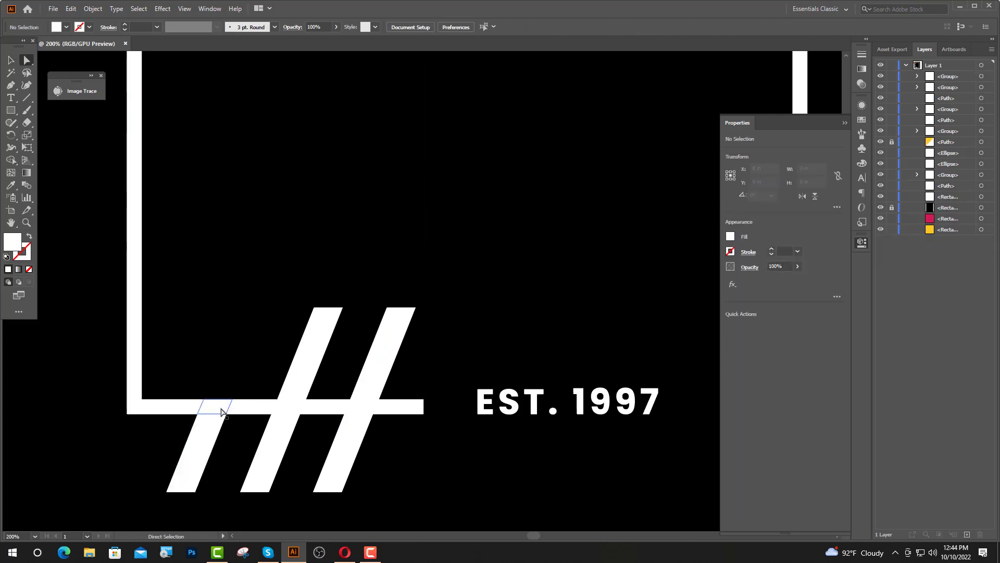
pyautogui.click(216, 407)
pyautogui.keyDown('shift'); pyautogui.click(211, 433); pyautogui.keyUp('shift')
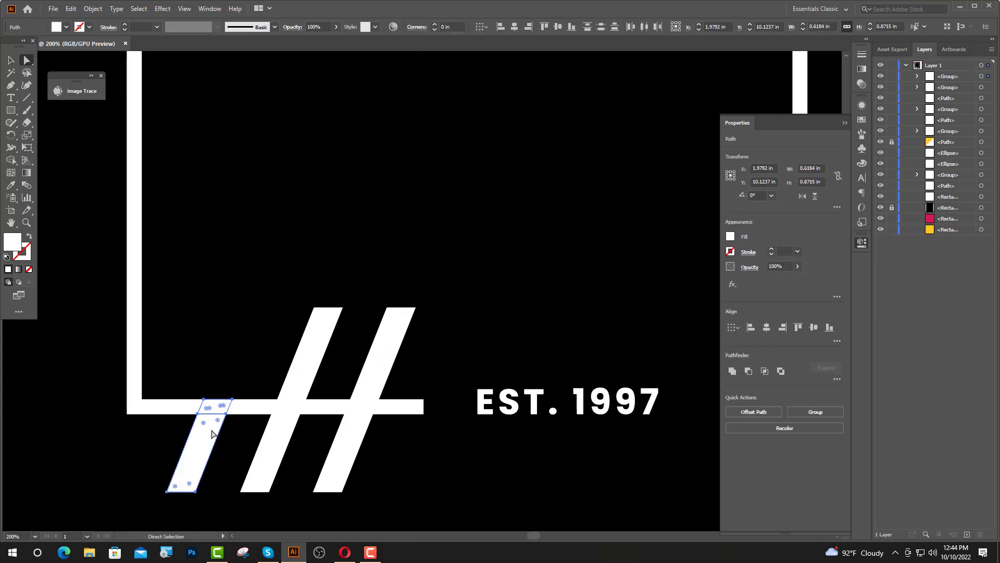
pyautogui.press('Delete')
# Delete the three pieces of the middle slanted bar crossing the frame's bottom bar.
pyautogui.click(268, 435)
pyautogui.press('Delete')
pyautogui.click(290, 407)
pyautogui.keyDown('shift'); pyautogui.click(292, 373); pyautogui.keyUp('shift')
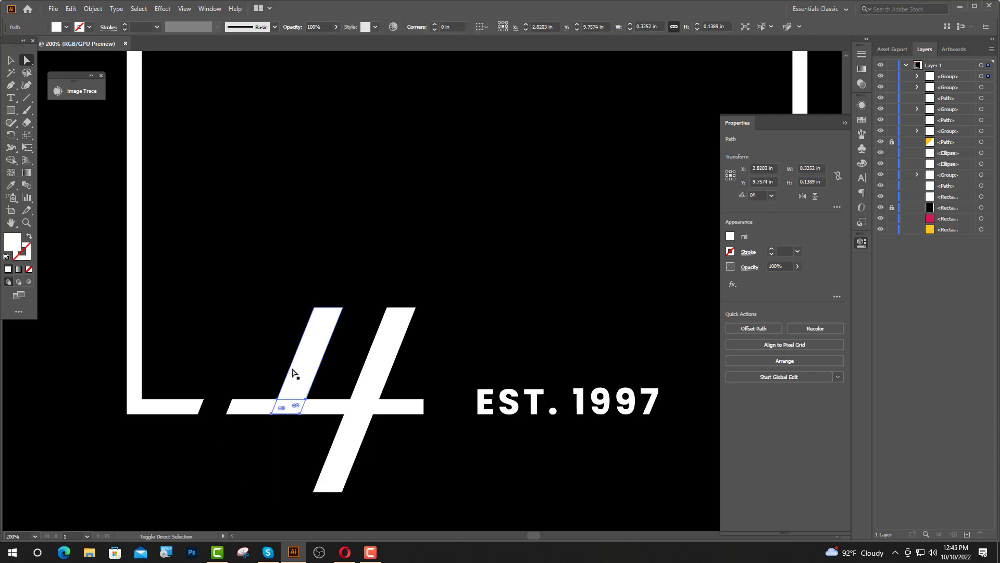
pyautogui.press('Delete')
# Delete the three pieces of the remaining slanted bar crossing the frame's bottom bar.
pyautogui.click(357, 439)
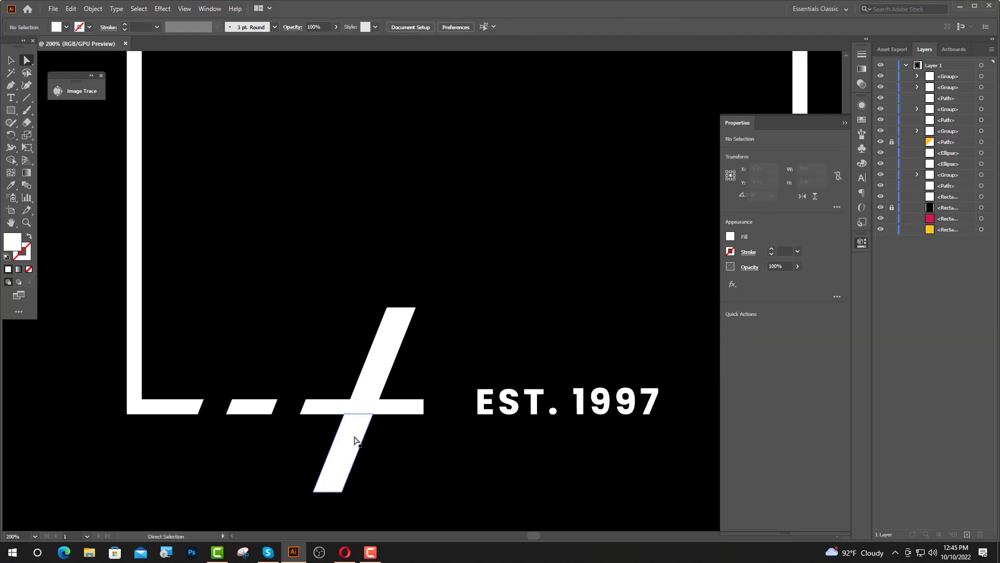
pyautogui.keyDown('shift'); pyautogui.click(360, 411); pyautogui.keyUp('shift')
pyautogui.keyDown('shift'); pyautogui.click(375, 380); pyautogui.keyUp('shift')
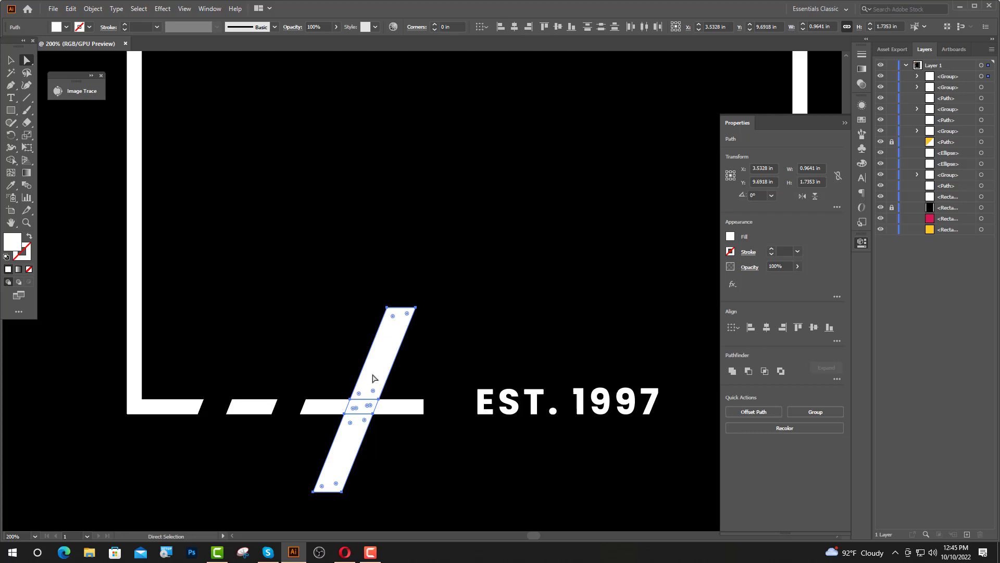
pyautogui.press('Delete')
pyautogui.hotkey('ctrl', '0')
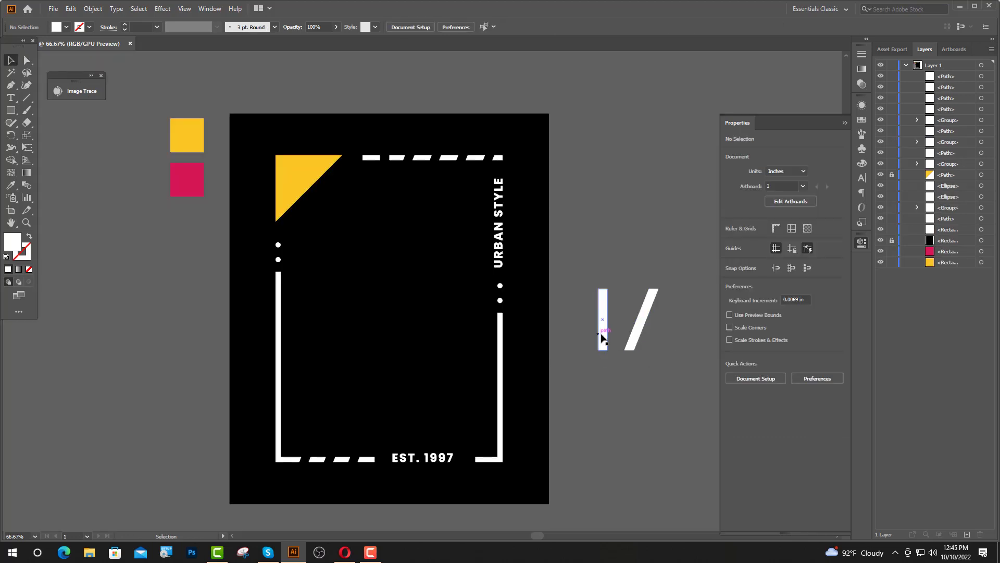
# Copy the upright white bar beside the artboard, turn the copy horizontal and place it across the frame's left side just above the bottom bar.
pyautogui.moveTo(604, 337); pyautogui.dragTo(331, 405)
pyautogui.moveTo(338, 353); pyautogui.dragTo(271, 374)
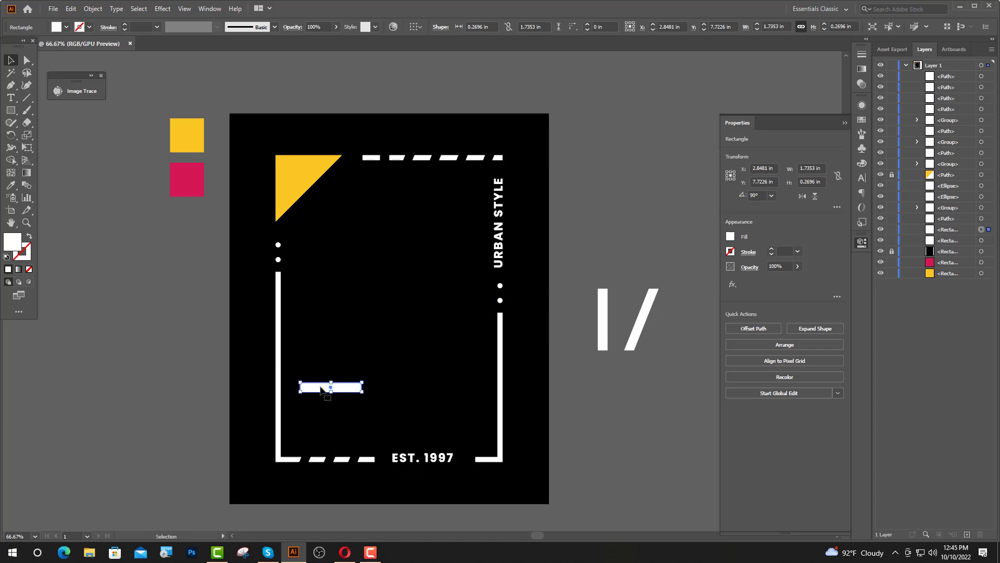
pyautogui.scroll(2, 319, 396)
pyautogui.moveTo(346, 380); pyautogui.dragTo(237, 361)
pyautogui.scroll(5, 226, 381)
pyautogui.moveTo(357, 271); pyautogui.dragTo(353, 284)
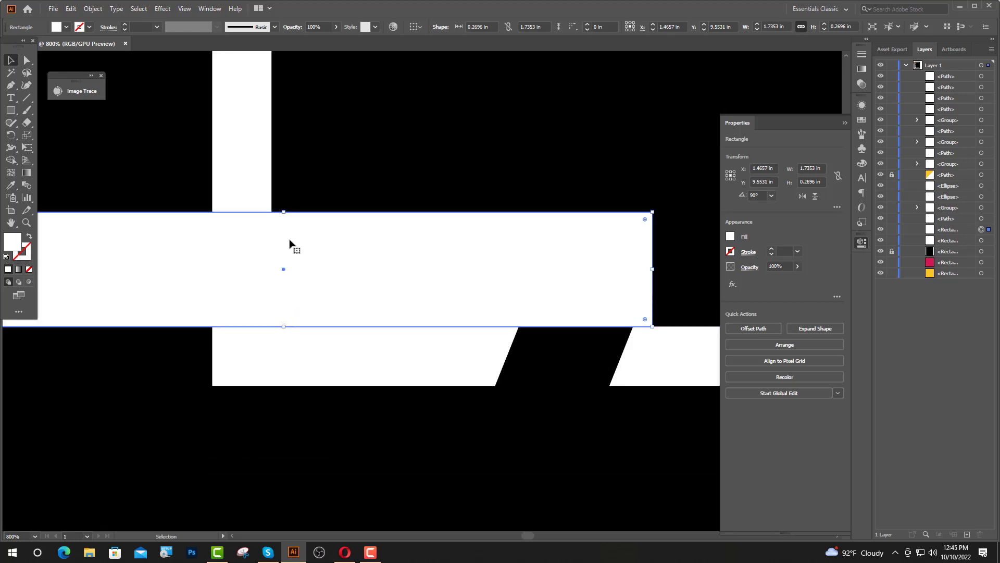
# Extend the horizontal bar upward to a height of about 0.49 in and cut it out of the frame with Minus Front.
pyautogui.moveTo(286, 212); pyautogui.dragTo(300, 117)
pyautogui.hotkey('ctrl', '1')
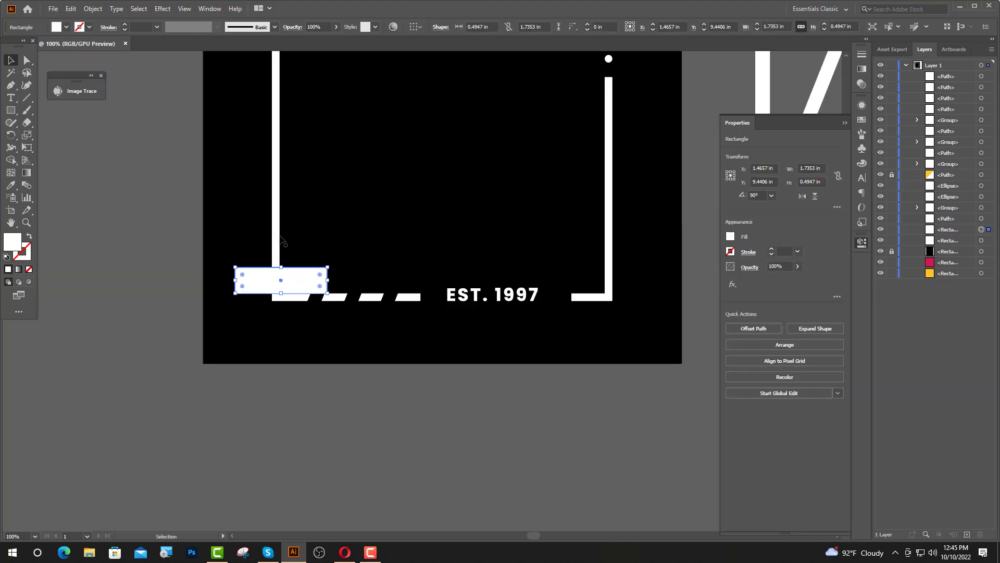
pyautogui.keyDown('shift'); pyautogui.click(279, 237); pyautogui.keyUp('shift')
pyautogui.click(749, 371)
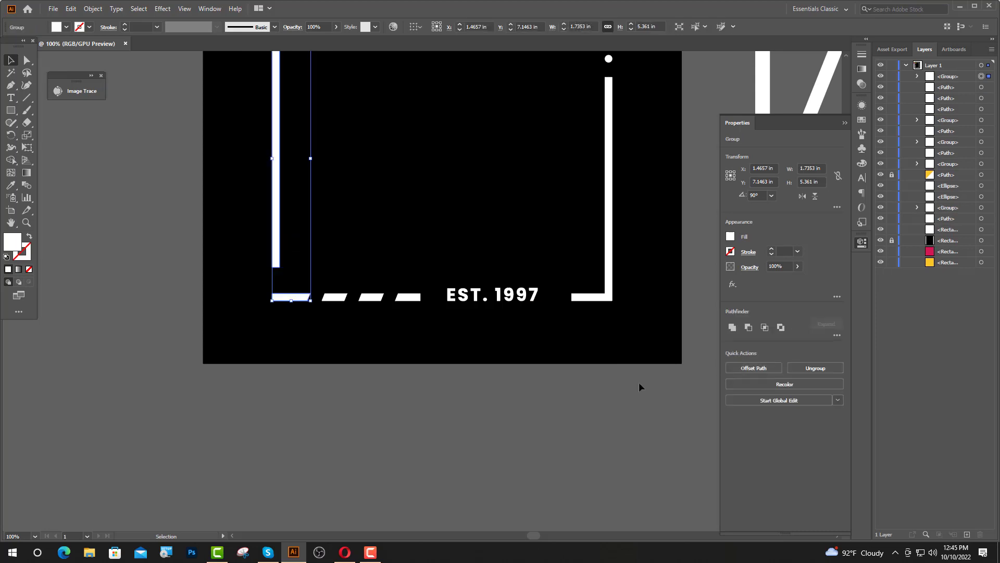
pyautogui.click(350, 388)
# Place a horizontal copy of the upright white bar across the middle of the frame's left side and duplicate it straight above.
pyautogui.scroll(-1, 402, 396)
pyautogui.moveTo(611, 254); pyautogui.dragTo(268, 290)
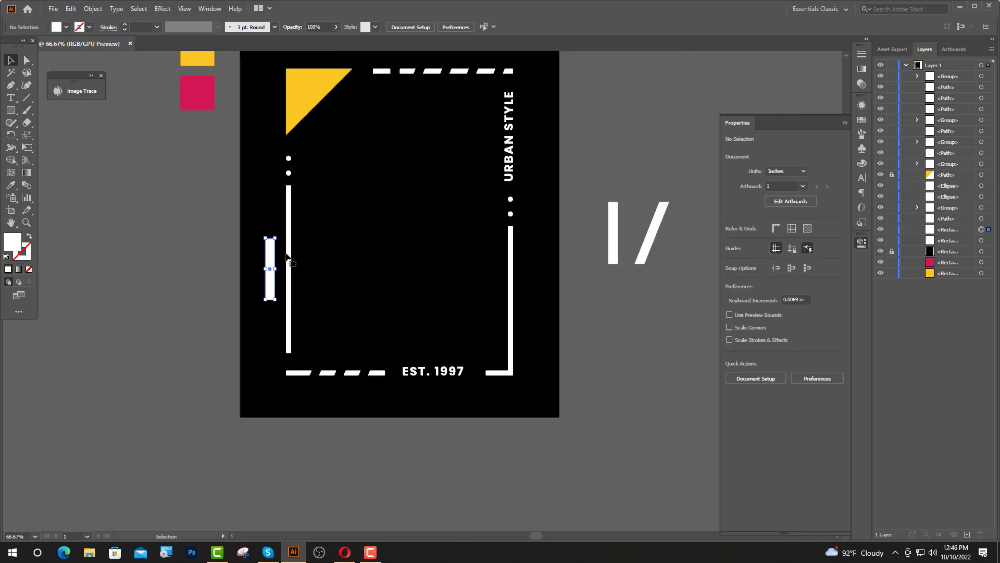
pyautogui.moveTo(280, 236); pyautogui.dragTo(301, 273)
pyautogui.scroll(2, 263, 272)
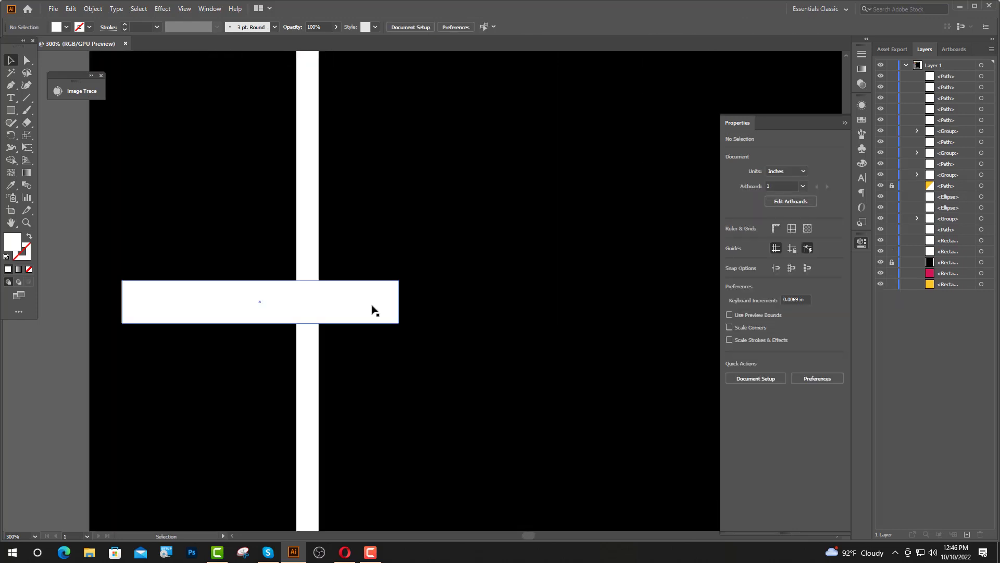
pyautogui.moveTo(373, 309); pyautogui.dragTo(373, 218)
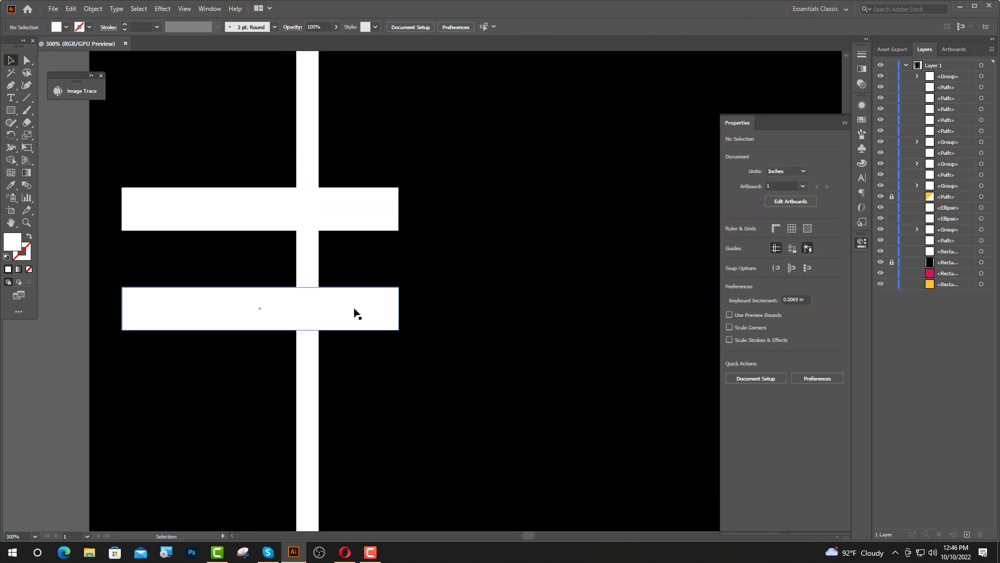
# Group the two horizontal bars and cut them out of the frame's left side with Minus Front.
pyautogui.keyDown('shift'); pyautogui.click(353, 310); pyautogui.keyUp('shift')
pyautogui.hotkey('ctrl', 'g')
pyautogui.keyDown('shift'); pyautogui.click(312, 365); pyautogui.keyUp('shift')
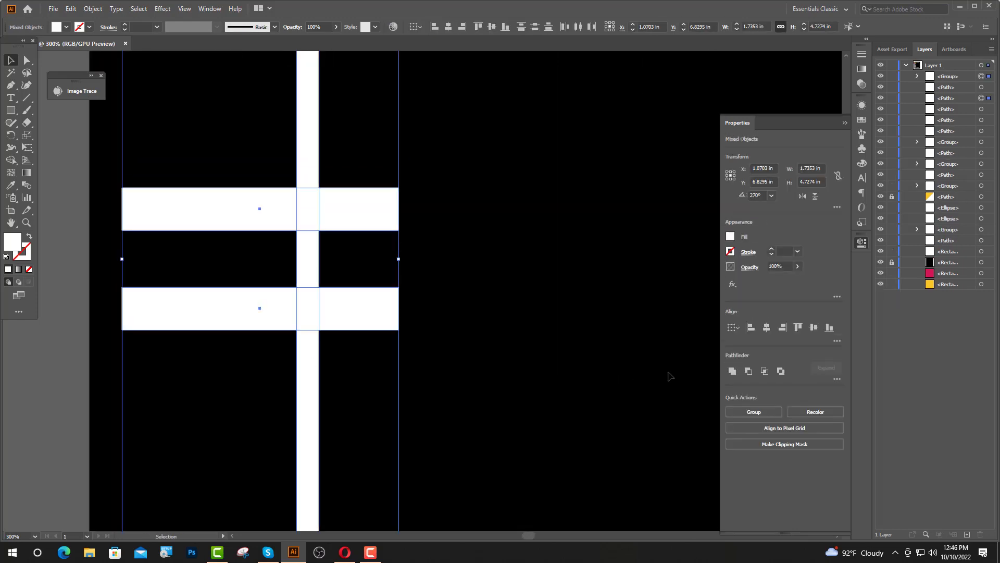
pyautogui.click(748, 373)
pyautogui.click(358, 319)
pyautogui.scroll(-4, 356, 319)
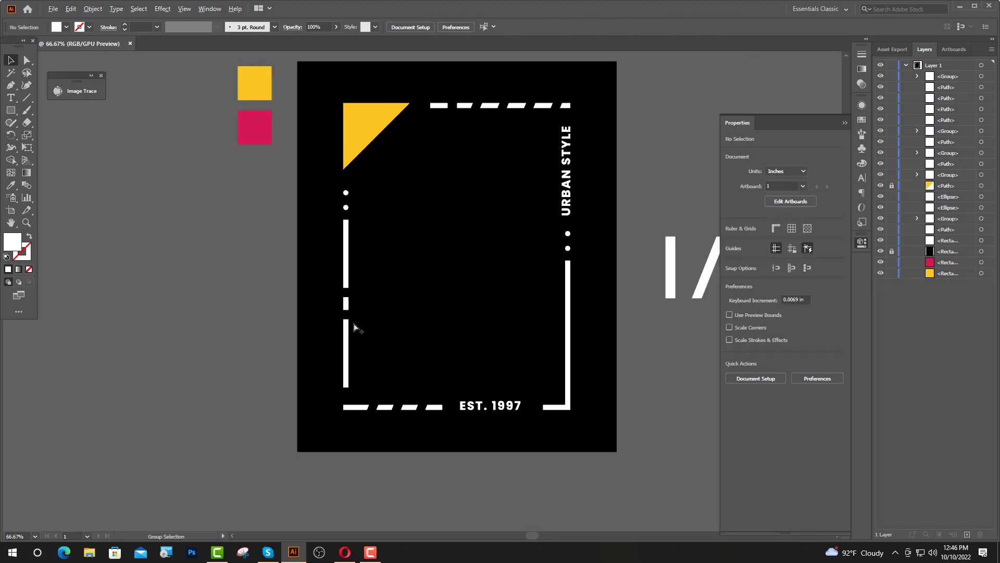
# Fill the first dash of the frame's top bar with the crimson of the sample square.
pyautogui.scroll(-1, 354, 326)
pyautogui.scroll(1, 540, 359)
pyautogui.scroll(1, 542, 360)
pyautogui.press('a')
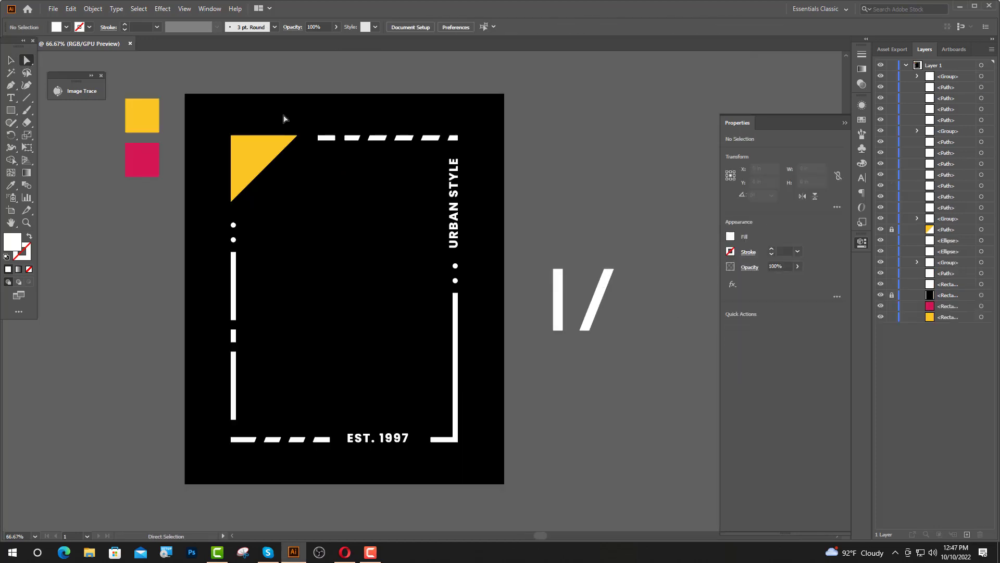
pyautogui.click(327, 138)
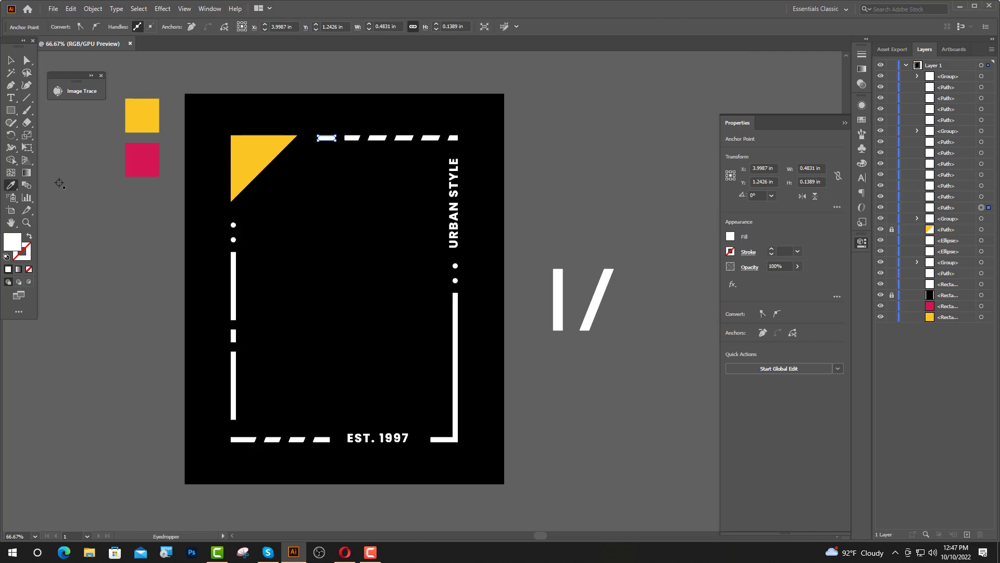
pyautogui.click(142, 160)
pyautogui.press('a')
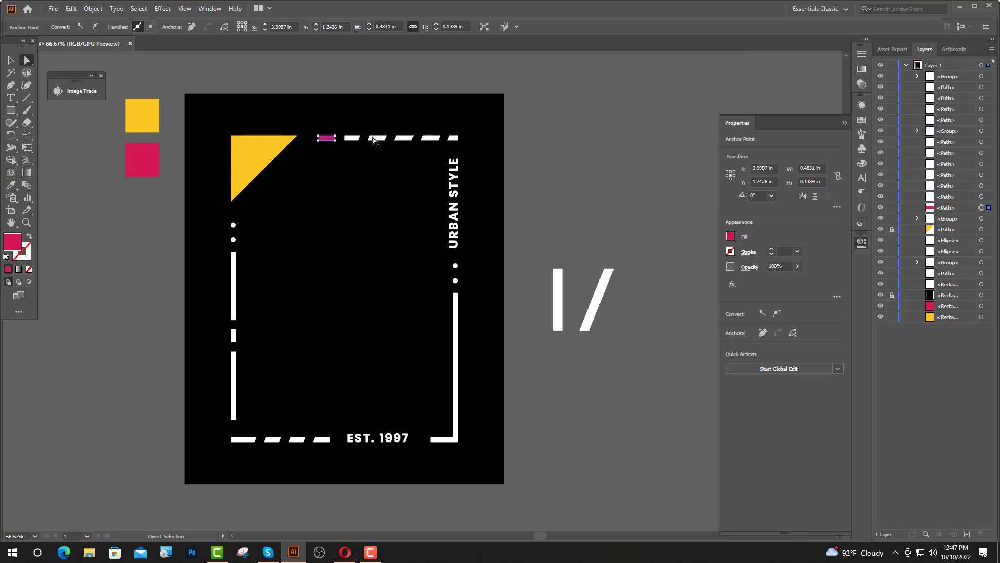
# Fill the third and fifth dashes of the frame's top bar with the crimson of the sample square.
pyautogui.moveTo(366, 131); pyautogui.dragTo(415, 150)
pyautogui.click(11, 185)
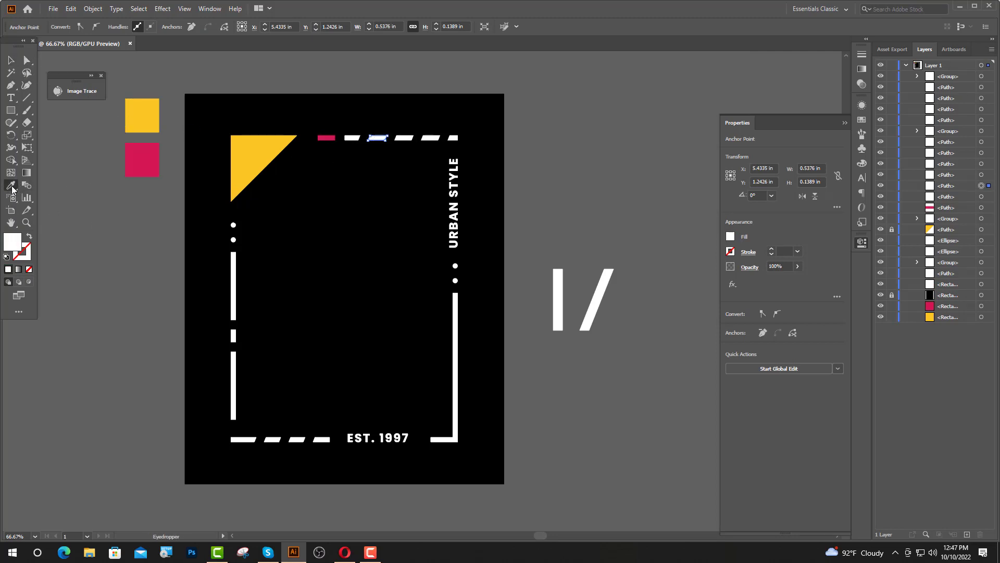
pyautogui.click(142, 160)
pyautogui.press('v')
pyautogui.click(431, 138)
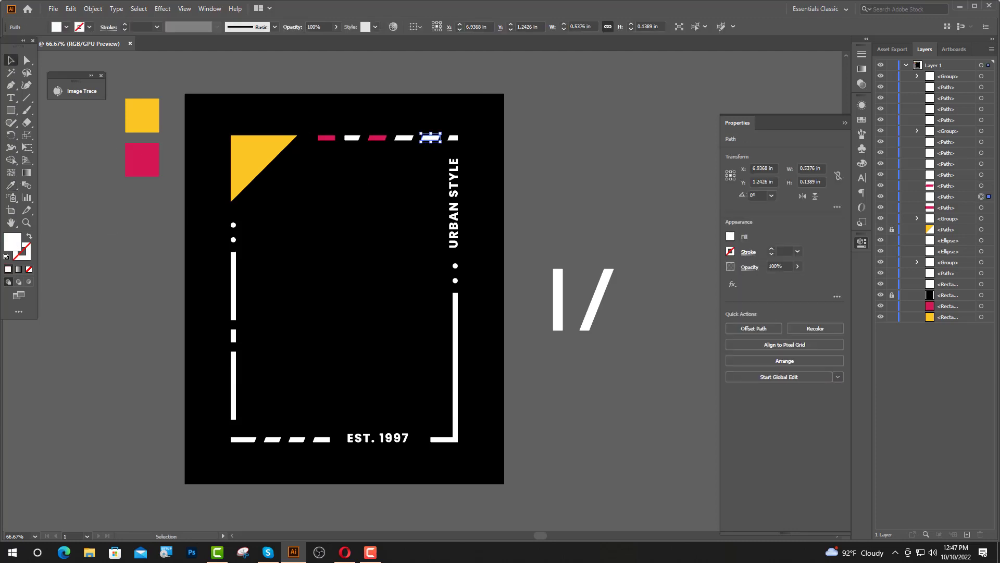
pyautogui.click(11, 185)
pyautogui.click(142, 159)
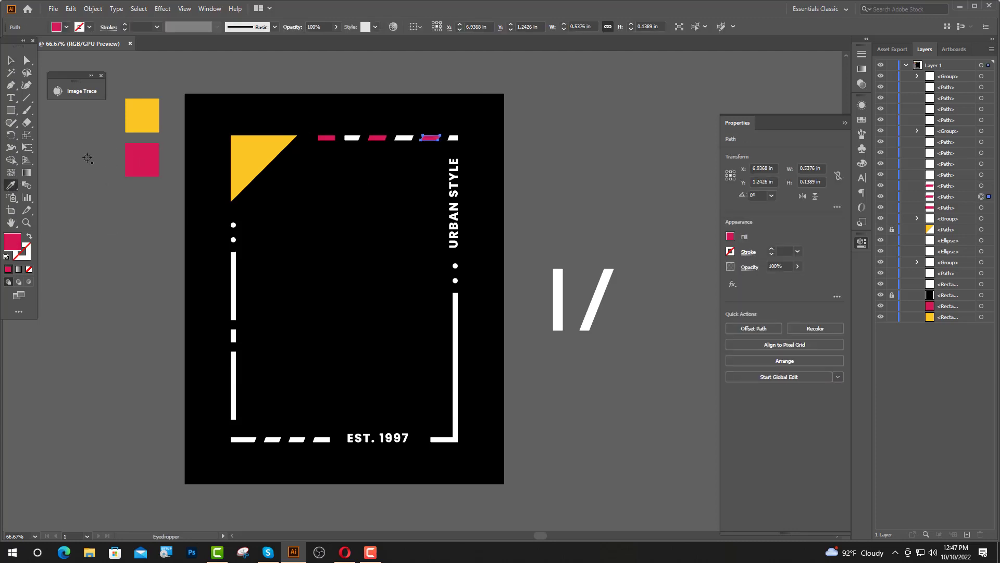
pyautogui.press('v')
pyautogui.click(87, 158)
# Fill the second and fourth dashes of the frame's bottom bar with the yellow of the sample square.
pyautogui.scroll(-6, 330, 262)
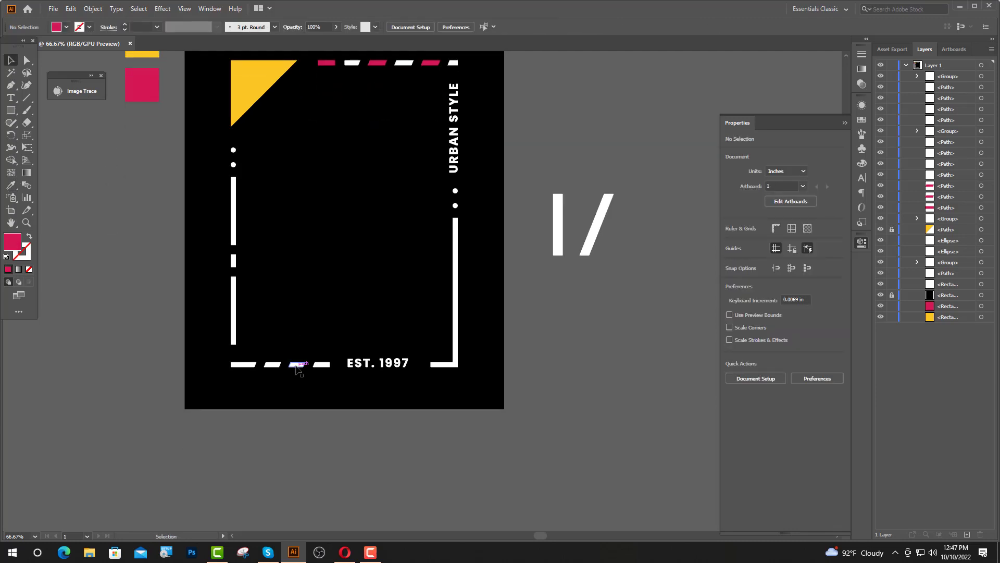
pyautogui.click(319, 364)
pyautogui.keyDown('shift'); pyautogui.click(297, 365); pyautogui.keyUp('shift')
pyautogui.keyDown('shift'); pyautogui.click(273, 365); pyautogui.keyUp('shift')
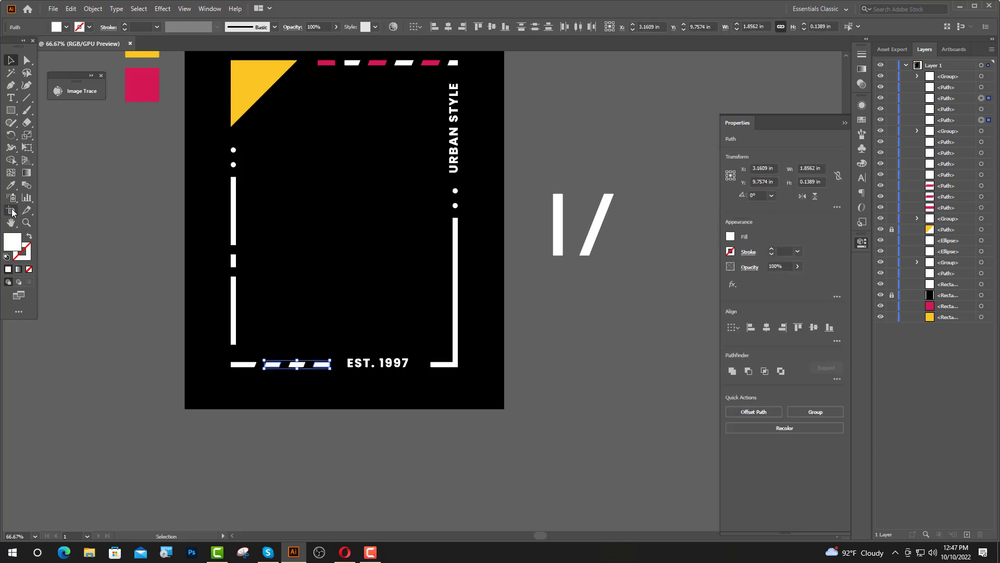
pyautogui.click(11, 186)
pyautogui.click(241, 92)
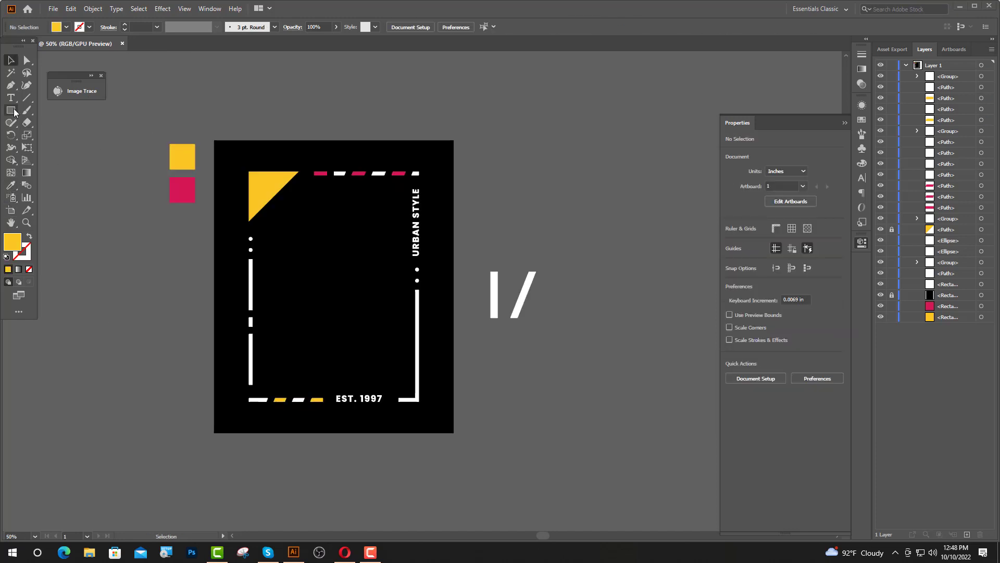
# Add a placeholder text inside the frame beside the yellow triangle and give it the frame's white with the Eyedropper.
pyautogui.click(11, 98)
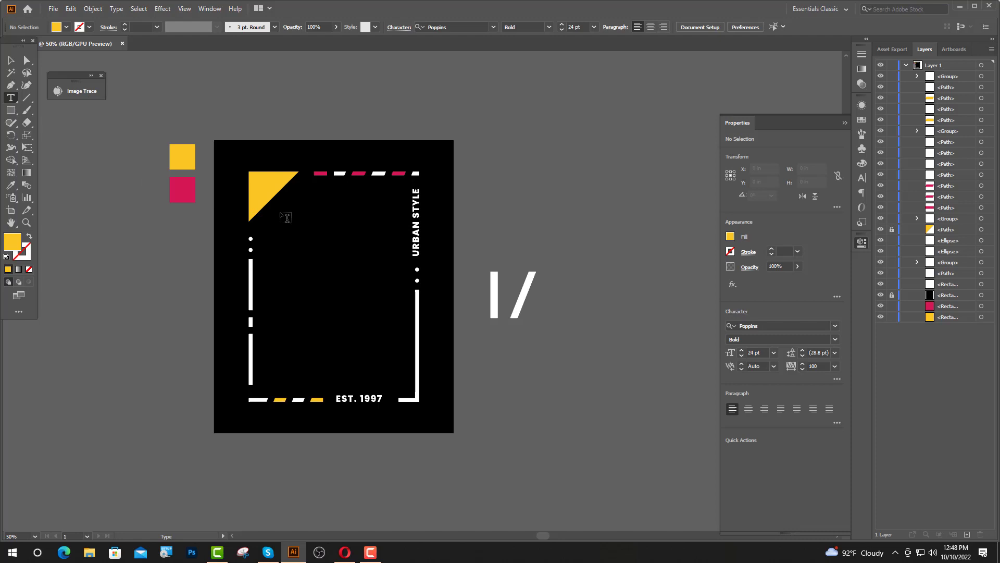
pyautogui.click(285, 217)
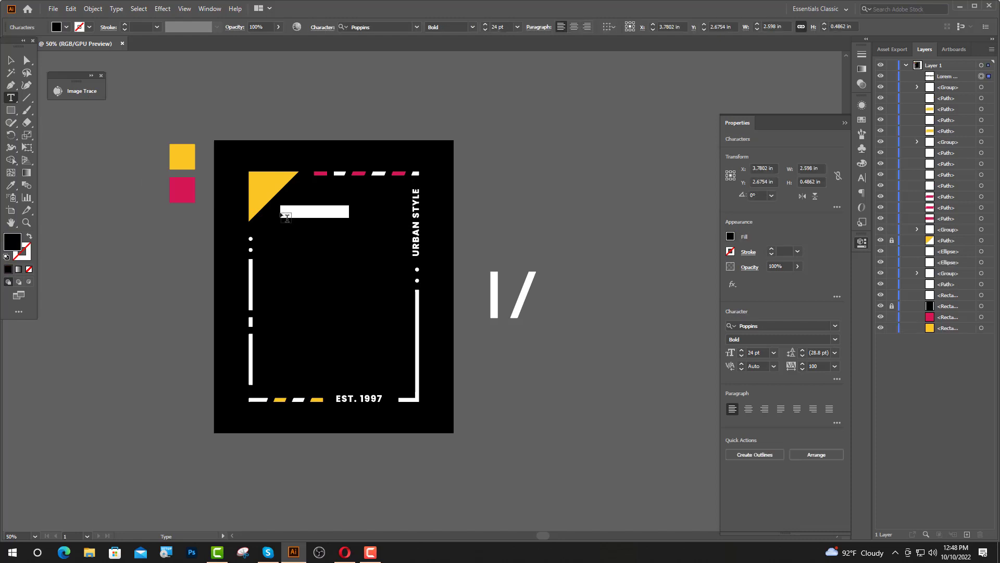
pyautogui.click(11, 186)
pyautogui.click(250, 274)
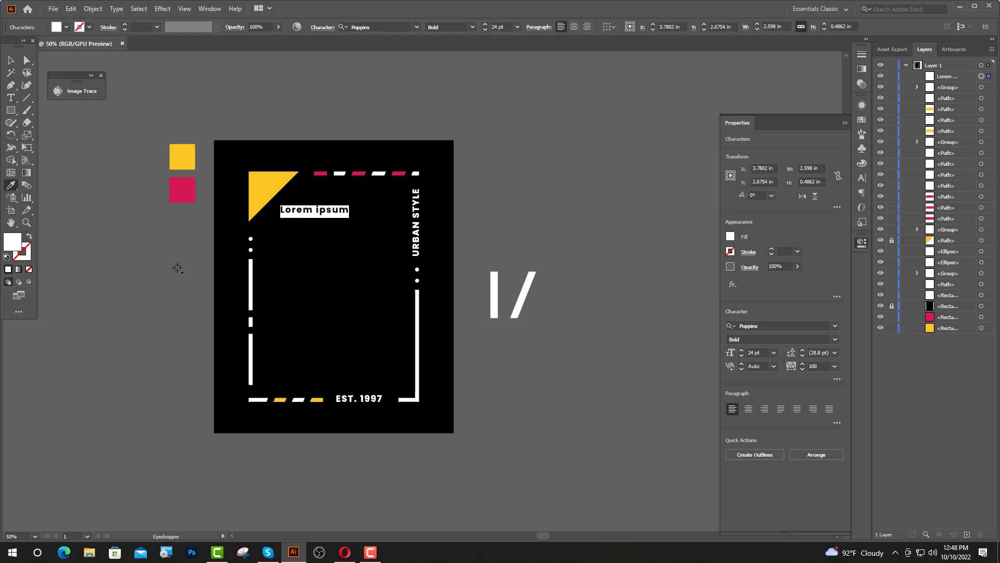
# Set the placeholder text's tracking to 0.
pyautogui.click(863, 179)
pyautogui.click(843, 160)
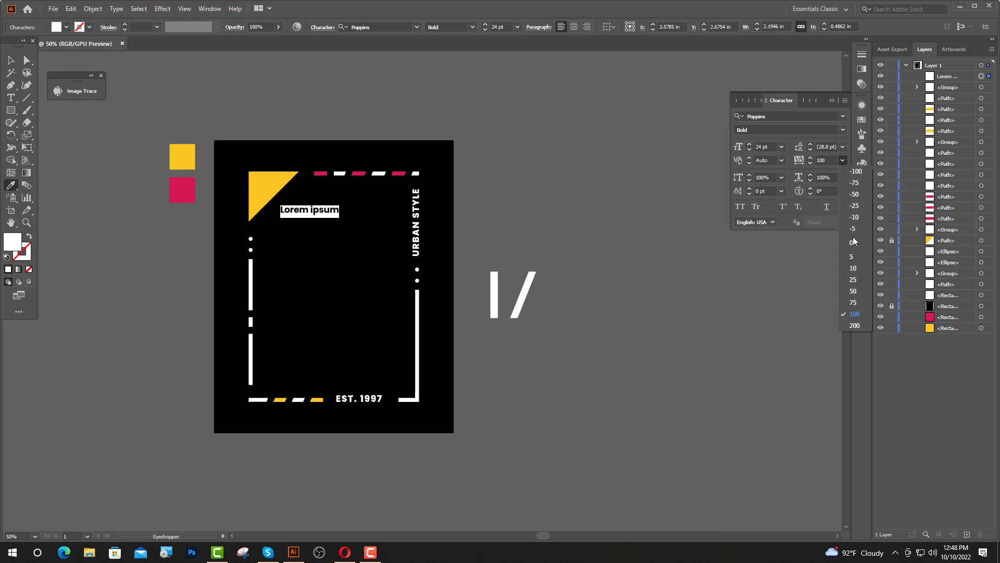
pyautogui.click(854, 249)
# Set the placeholder text's font size to 200 pt and its Poppins style to Black.
pyautogui.click(494, 27)
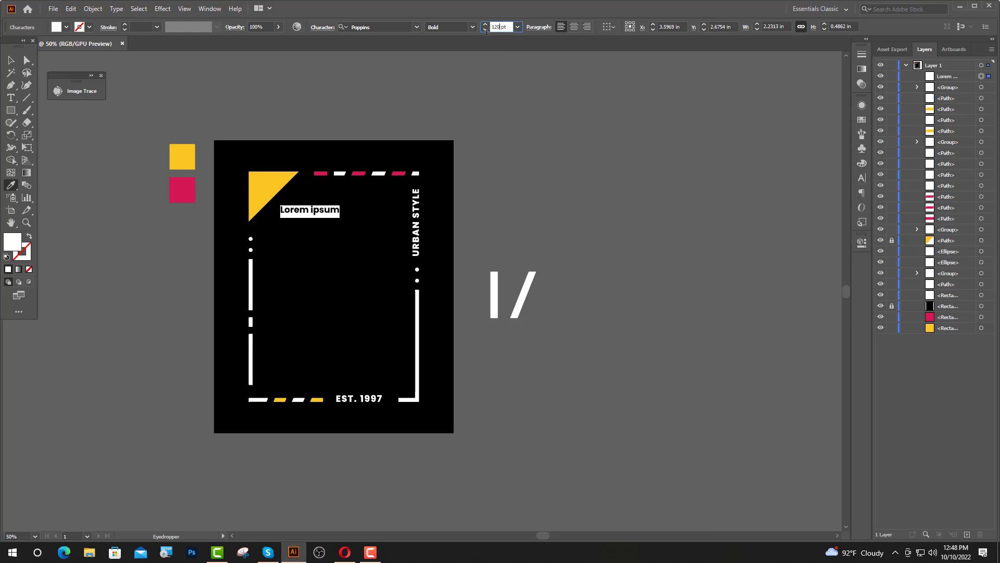
pyautogui.press('Return')
pyautogui.click(499, 26)
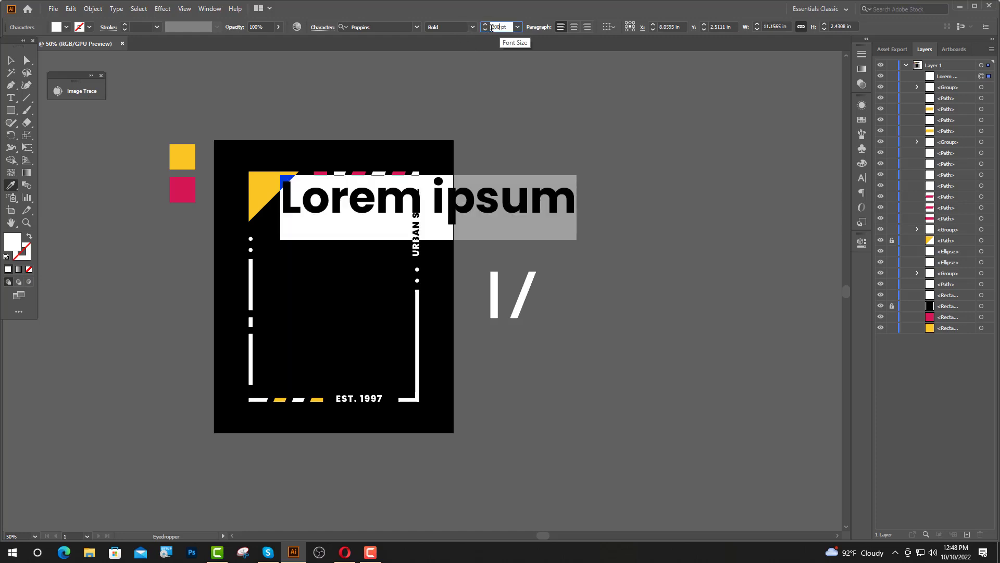
pyautogui.write('200')
pyautogui.press('Return')
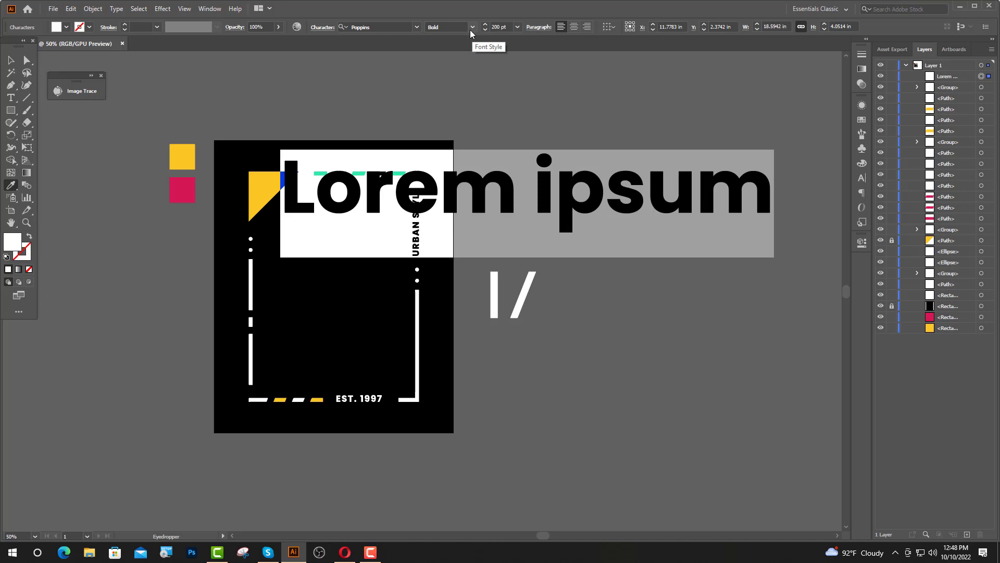
pyautogui.click(471, 34)
pyautogui.click(443, 219)
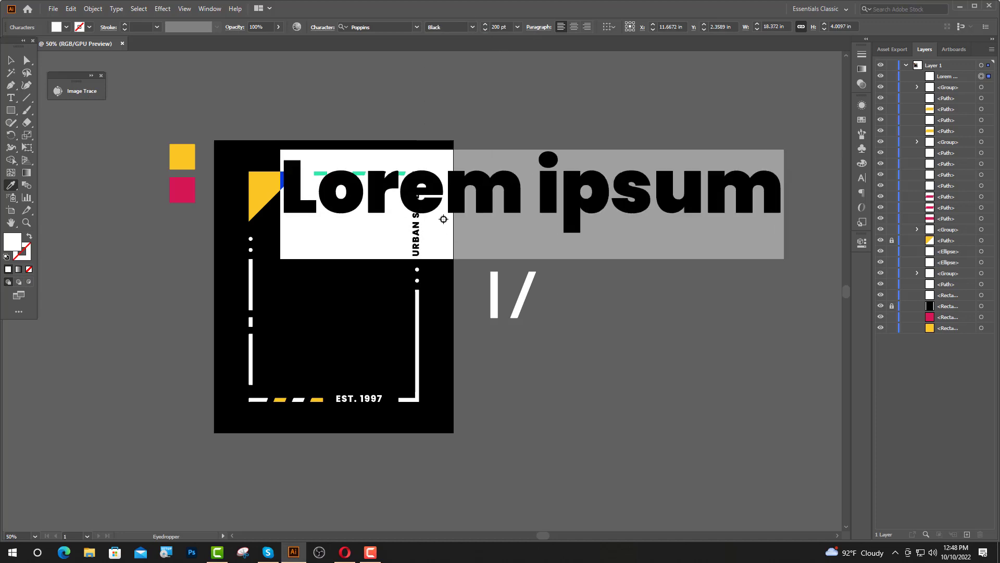
# Replace the placeholder text with ENJ.
pyautogui.press('t')
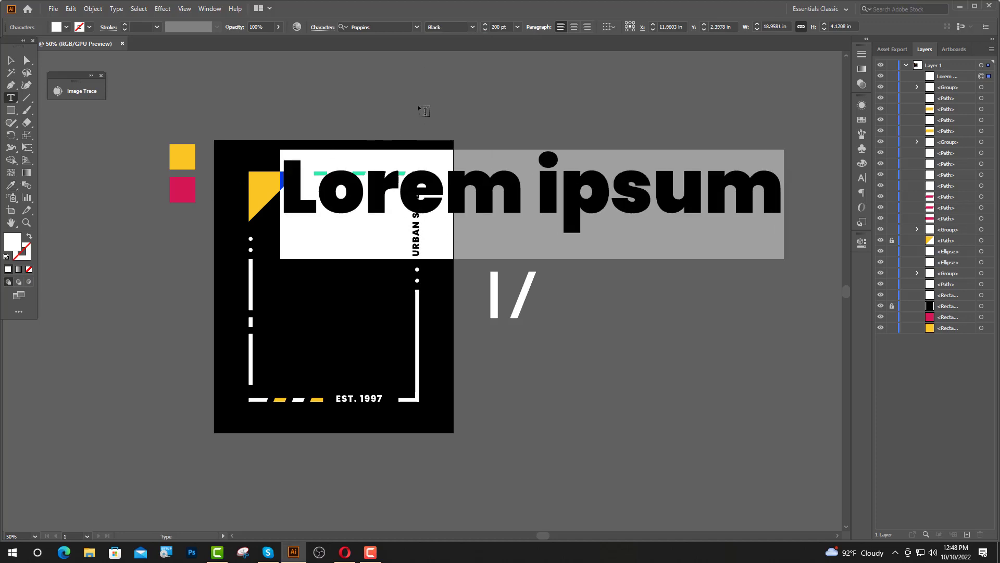
pyautogui.write('ENJ')
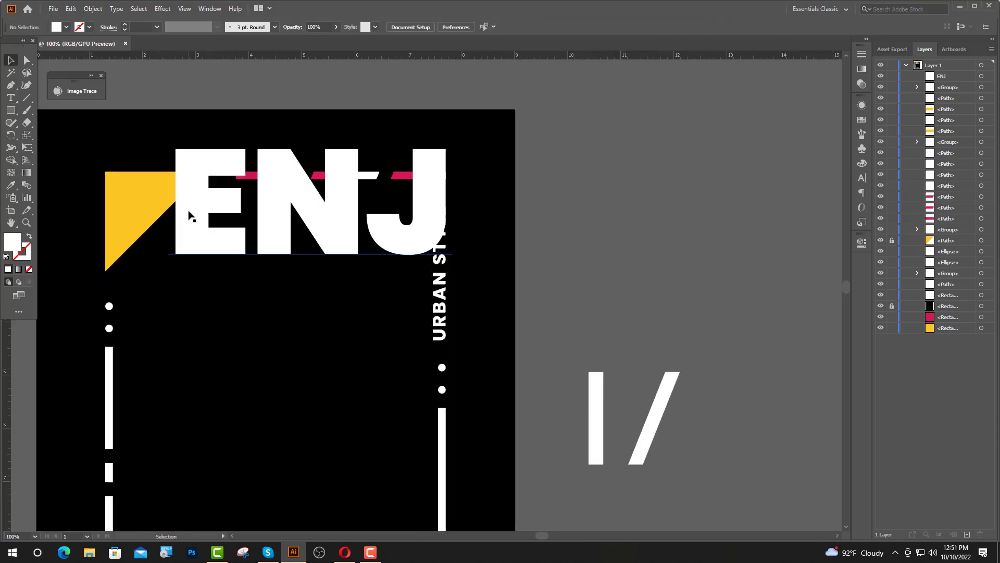
# Move the ENJ text inside the frame so the E overlaps the yellow triangle, and convert it to outlines.
pyautogui.moveTo(189, 216); pyautogui.dragTo(146, 249)
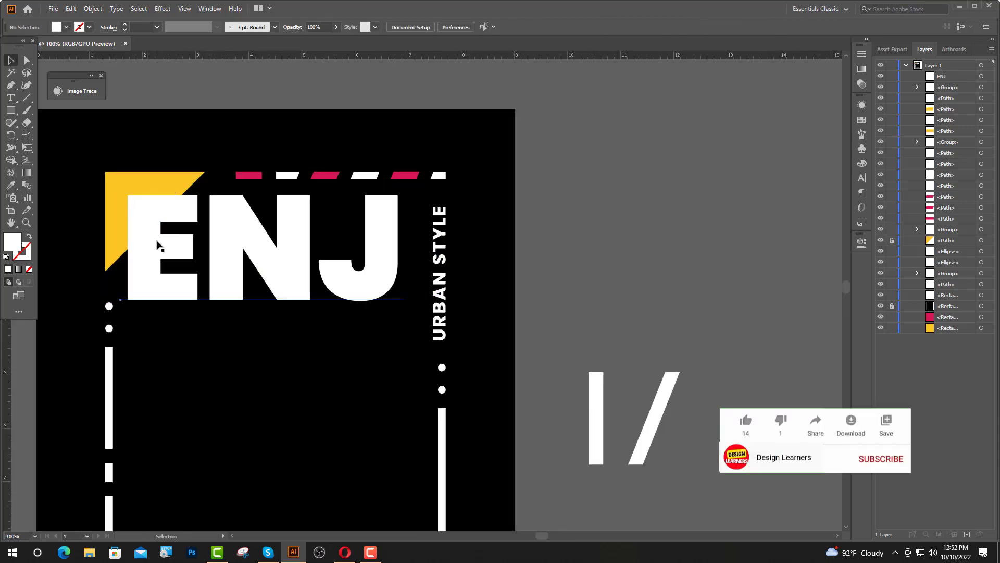
pyautogui.rightClick(165, 249)
pyautogui.click(203, 319)
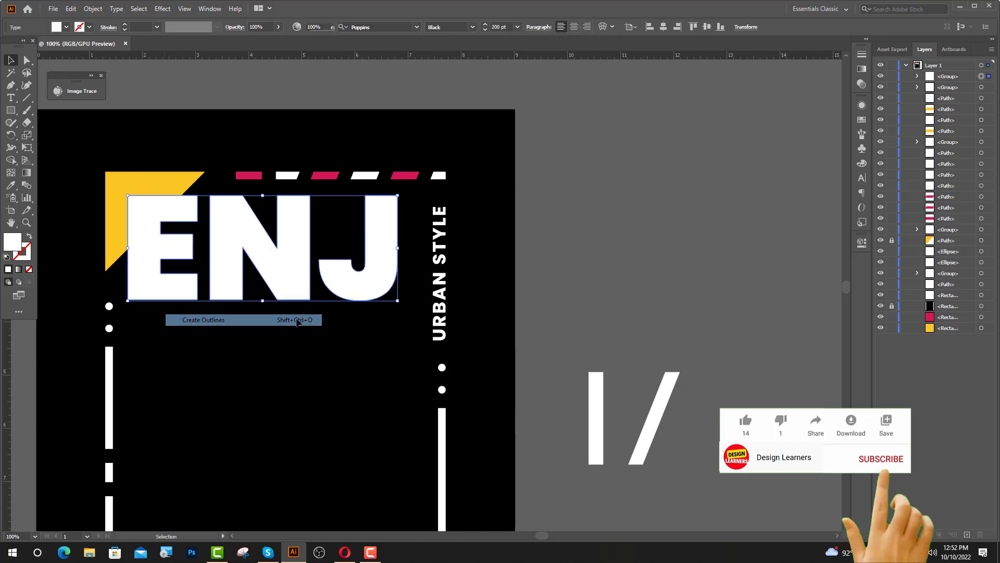
# Draw a white triangle about 0.83 × 0.81 in with the Pen tool over the E's upper-left corner where it overlaps the yellow triangle.
pyautogui.hotkey('ctrl', '=')
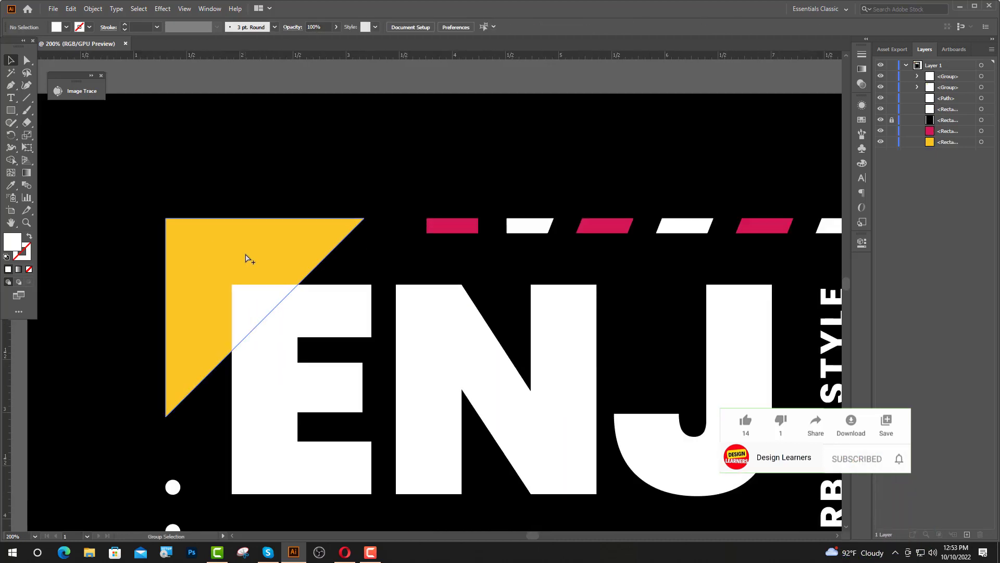
pyautogui.click(10, 87)
pyautogui.click(312, 281)
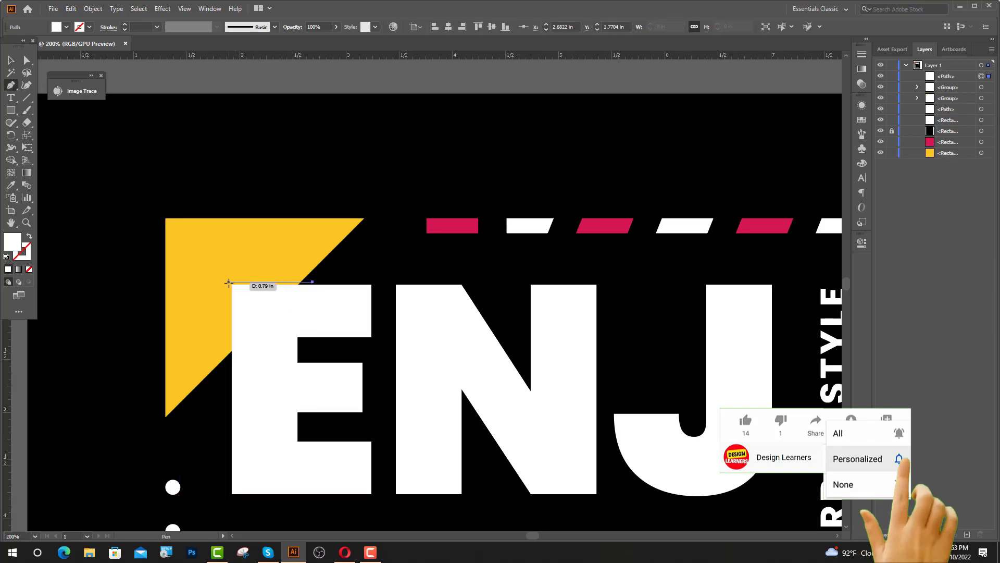
pyautogui.click(229, 282)
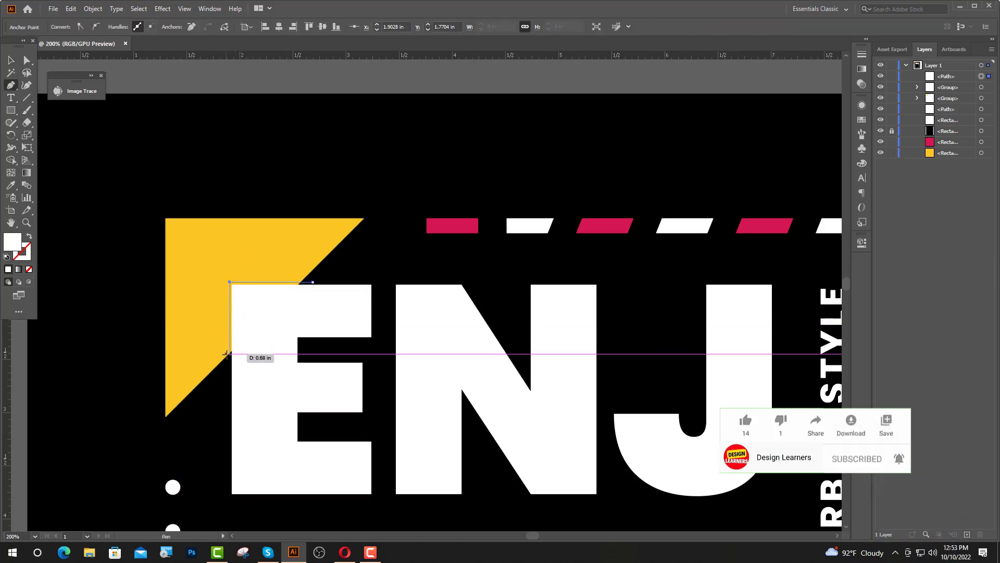
pyautogui.click(230, 363)
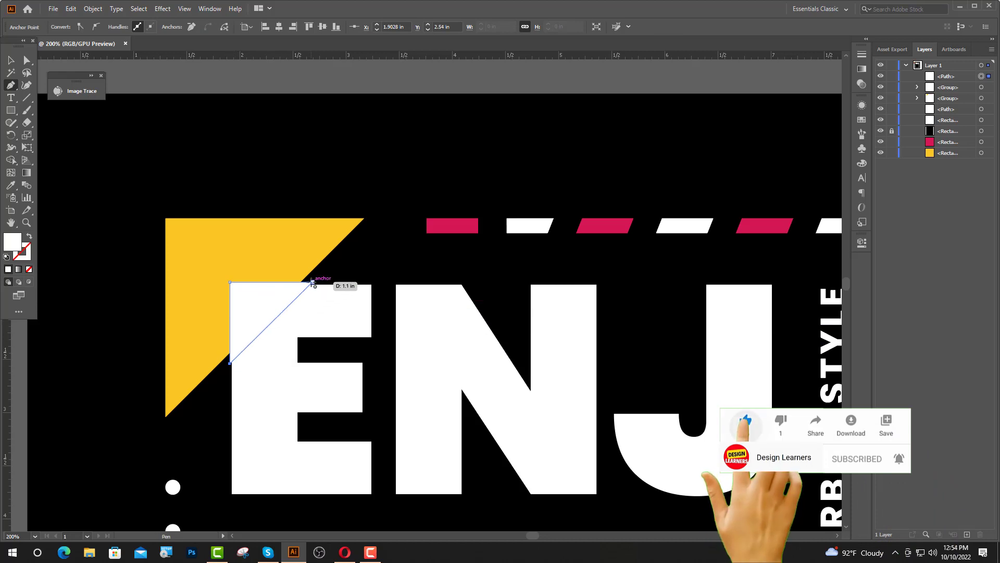
pyautogui.click(312, 282)
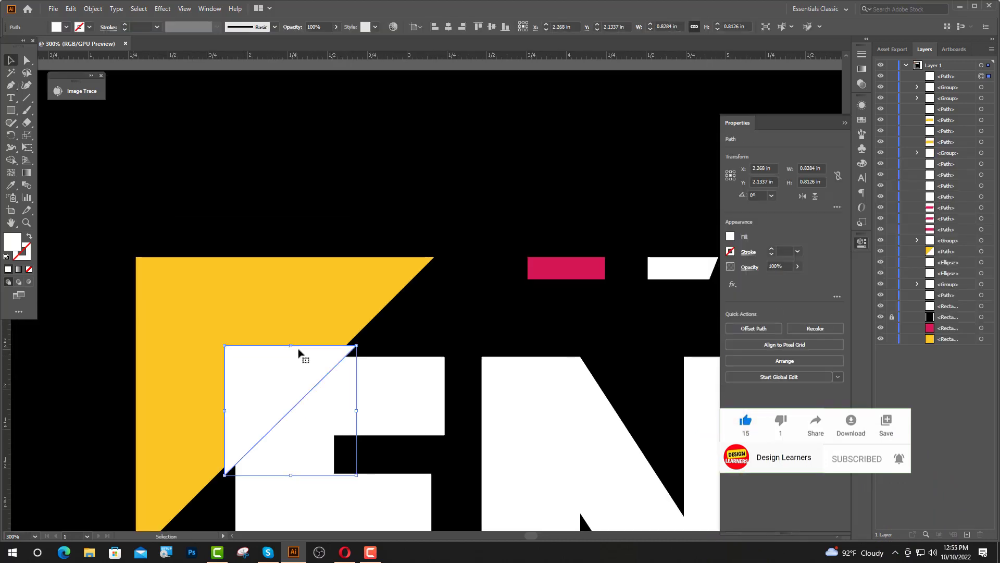
# Subtract the white triangle from the yellow triangle to leave a gap around the corner of the E.
pyautogui.click(302, 323)
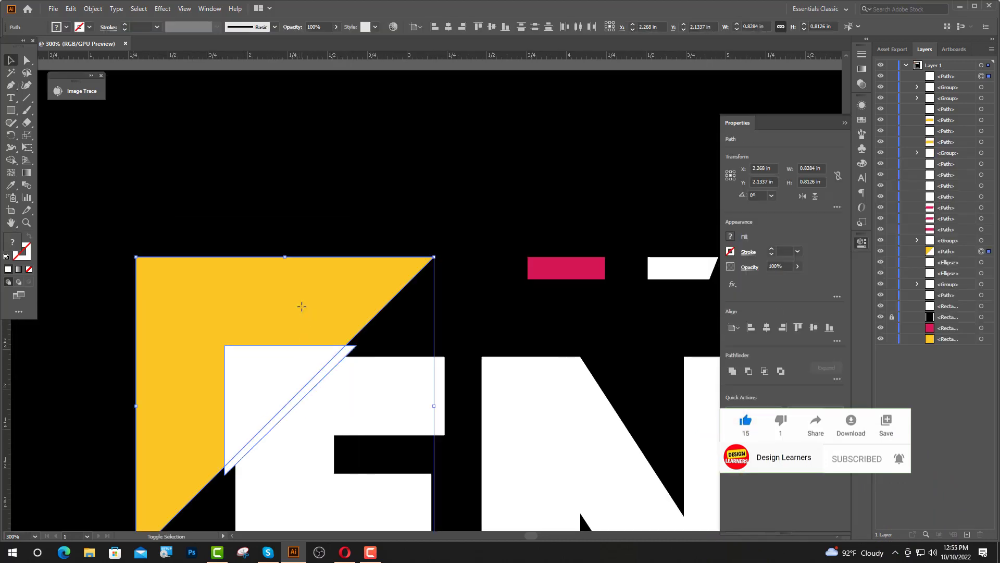
pyautogui.click(749, 370)
pyautogui.click(13, 386)
pyautogui.hotkey('ctrl', '1')
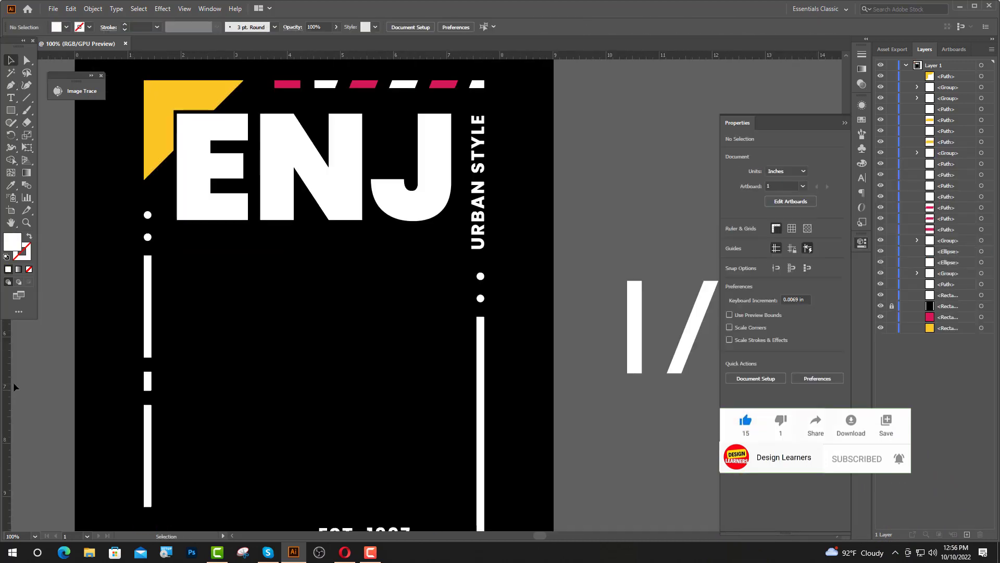
# Place vertical guides at the outer edges of the E and J, and horizontal guides at the ENJ top and near the frame's bottom.
pyautogui.moveTo(13, 385); pyautogui.dragTo(176, 379)
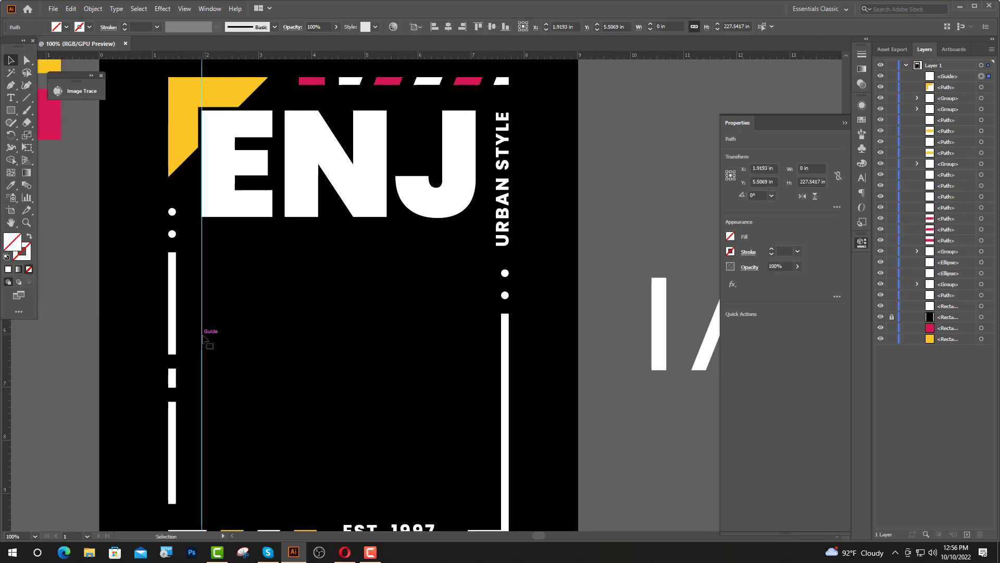
pyautogui.moveTo(202, 341); pyautogui.dragTo(475, 318)
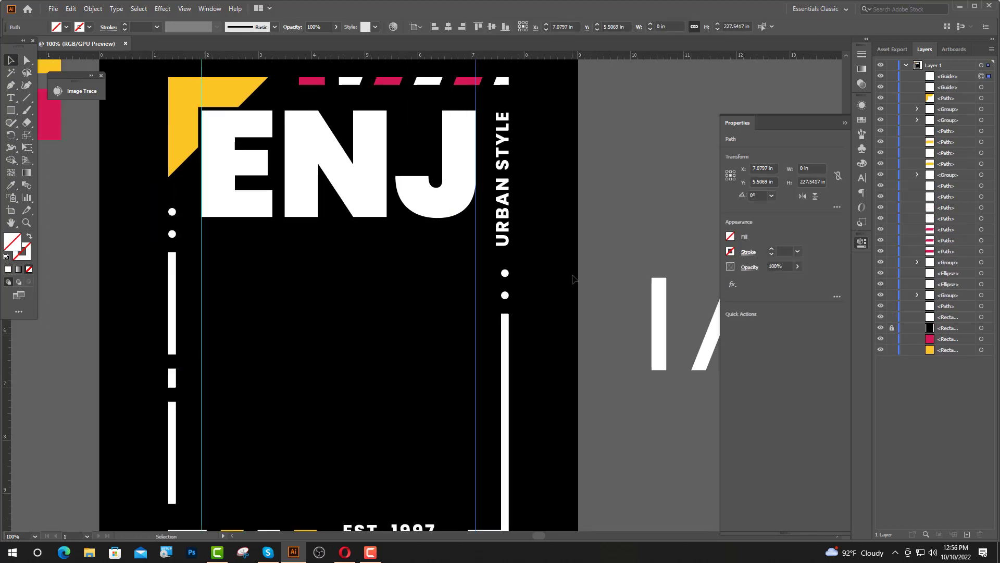
pyautogui.click(573, 278)
pyautogui.scroll(-1, 306, 192)
pyautogui.moveTo(302, 52); pyautogui.dragTo(492, 400)
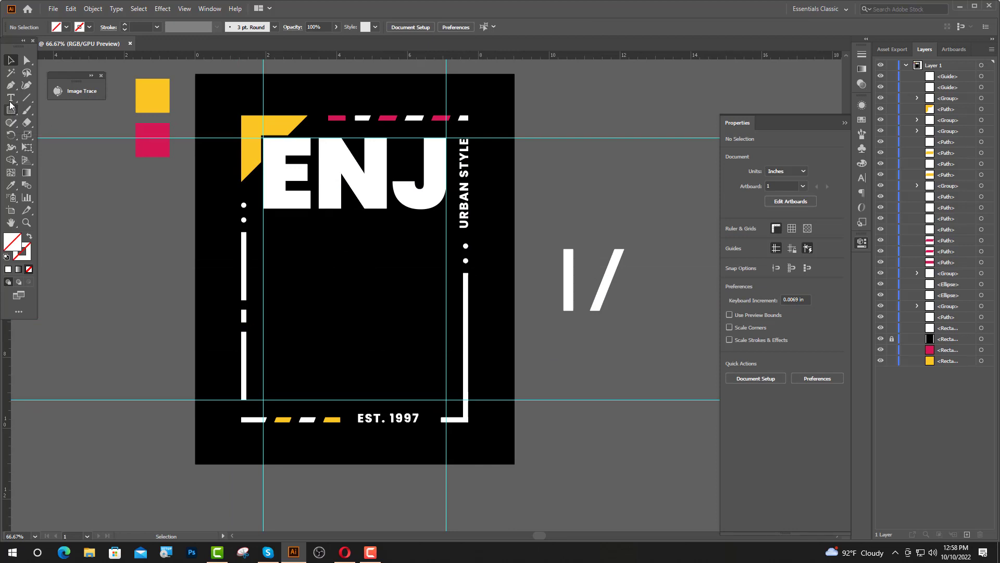
# Add the text OY in Poppins Black 200 pt and sample the ENJ letters' white fill for it.
pyautogui.click(12, 97)
pyautogui.click(272, 234)
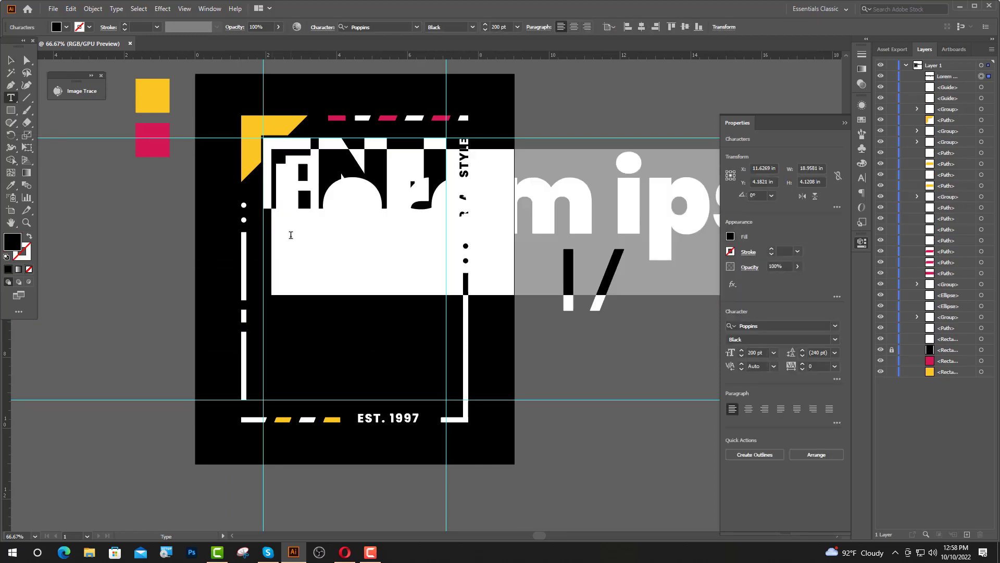
pyautogui.write('o')
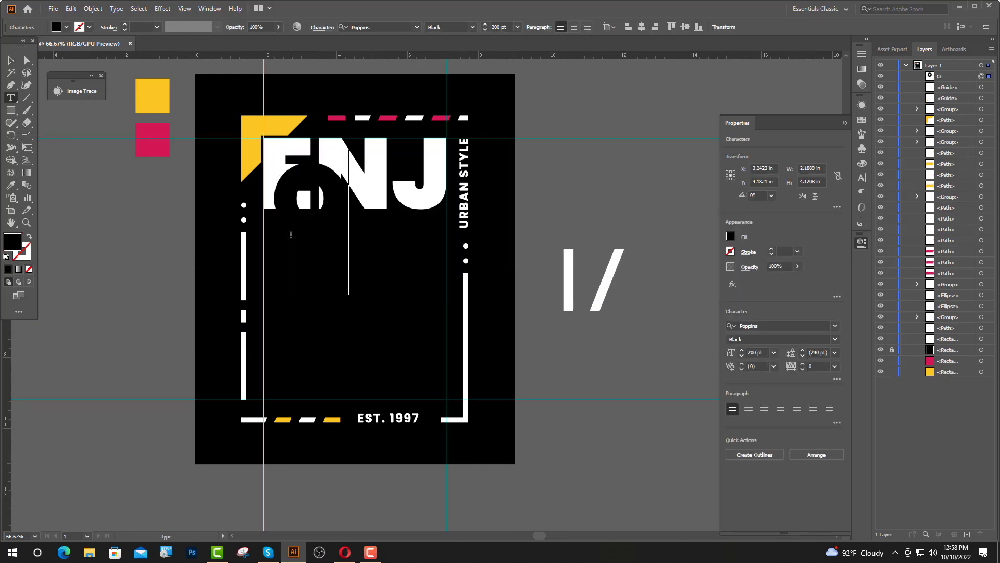
pyautogui.write('Y')
pyautogui.press('Escape')
pyautogui.press('i')
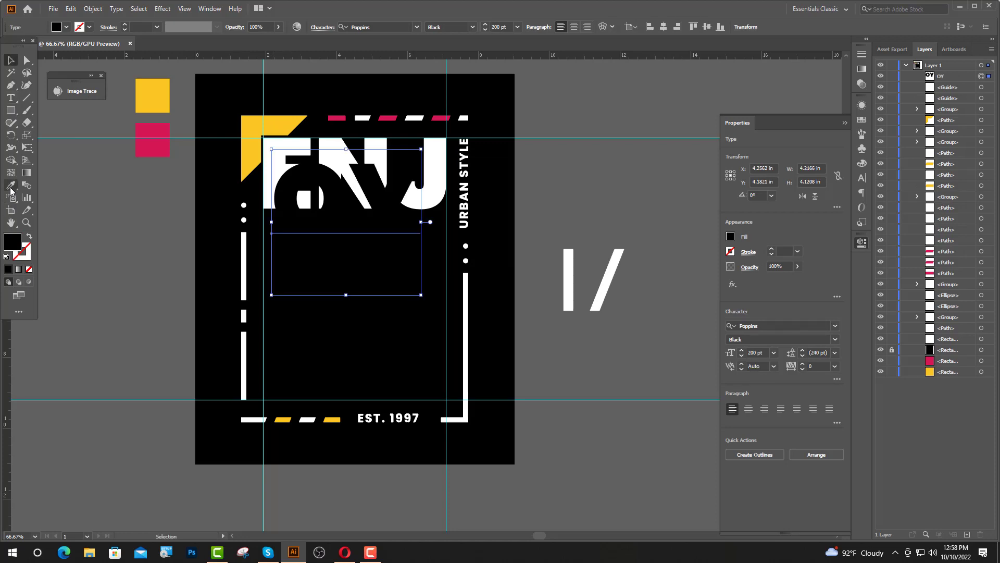
pyautogui.click(290, 180)
pyautogui.press('v')
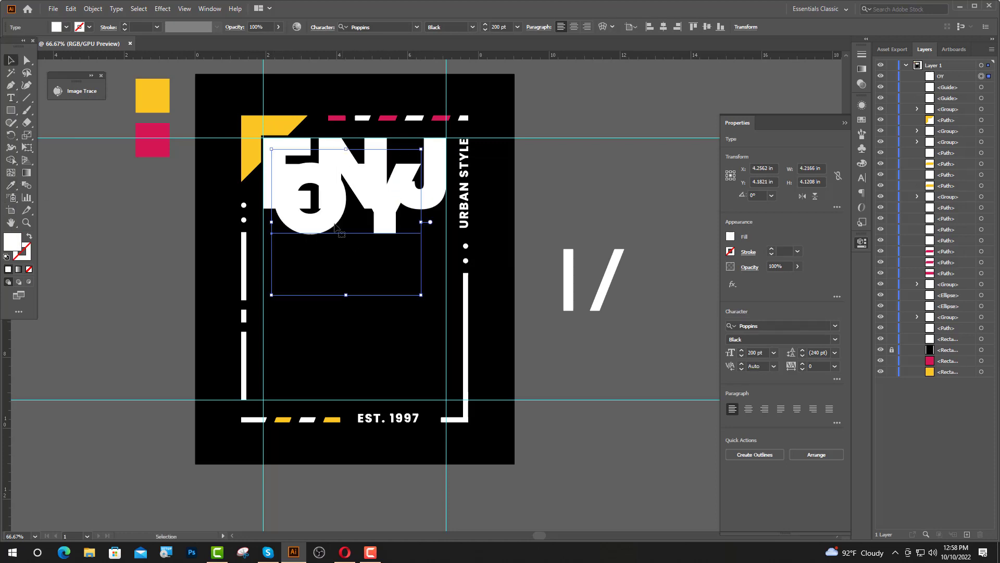
# Move the OY text below ENJ, aligned to the guide at the E's outer edge, and convert it to outlines.
pyautogui.moveTo(330, 230); pyautogui.dragTo(320, 267)
pyautogui.rightClick(375, 244)
pyautogui.click(413, 315)
pyautogui.hotkey('ctrl', '+')
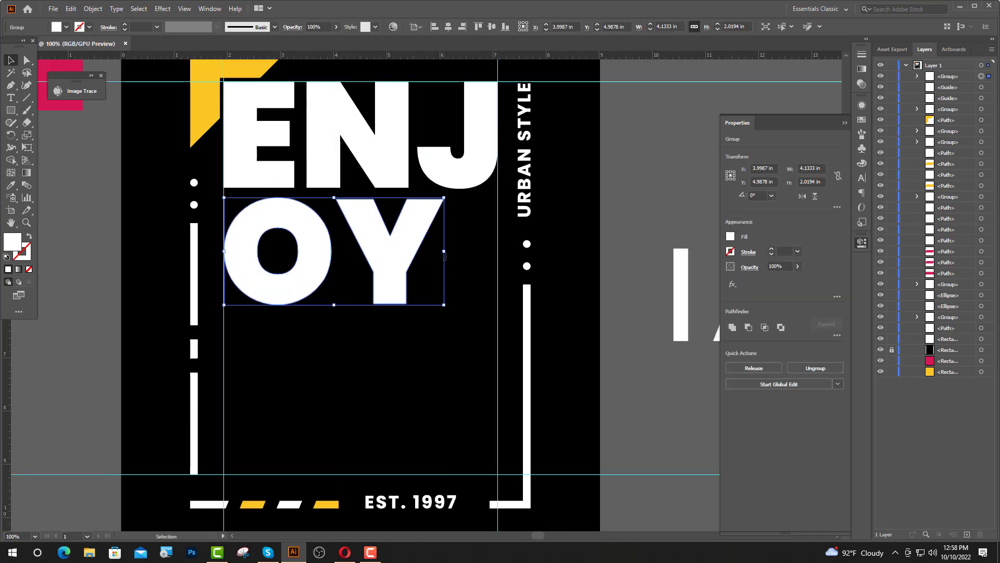
# Scale OY up to span the width between the vertical guides and nudge it down to widen the gap below ENJ.
pyautogui.moveTo(445, 255); pyautogui.dragTo(500, 266)
pyautogui.hotkey('ctrl', '+')
pyautogui.hotkey('ctrl', '+')
pyautogui.hotkey('ctrl', '+')
pyautogui.hotkey('ctrl', '+')
pyautogui.scroll(1, 172, 181)
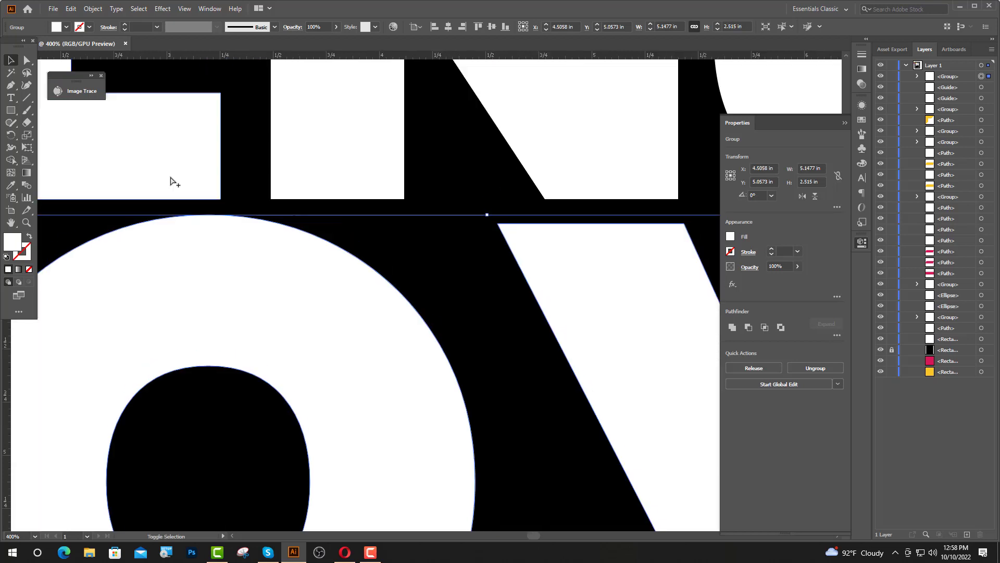
pyautogui.press('Down')
pyautogui.press('Down')
pyautogui.press('Down')
pyautogui.press('Down')
pyautogui.press('Down')
pyautogui.press('Down')
pyautogui.press('Down')
pyautogui.press('Down')
pyautogui.press('Down')
pyautogui.press('Down')
pyautogui.press('Down')
pyautogui.press('Down')
pyautogui.press('Down')
pyautogui.press('Down')
pyautogui.press('Down')
pyautogui.press('Down')
pyautogui.press('Down')
pyautogui.press('Down')
pyautogui.press('Down')
pyautogui.press('Down')
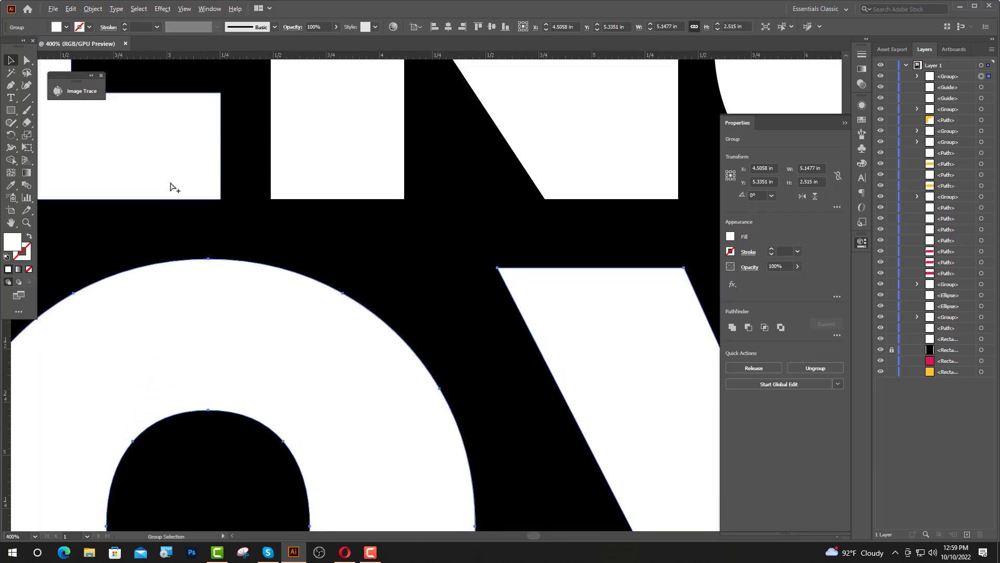
# Turn the letter N into a white outline with a 4 pt stroke and no fill, and expand it.
pyautogui.scroll(-5, 171, 183)
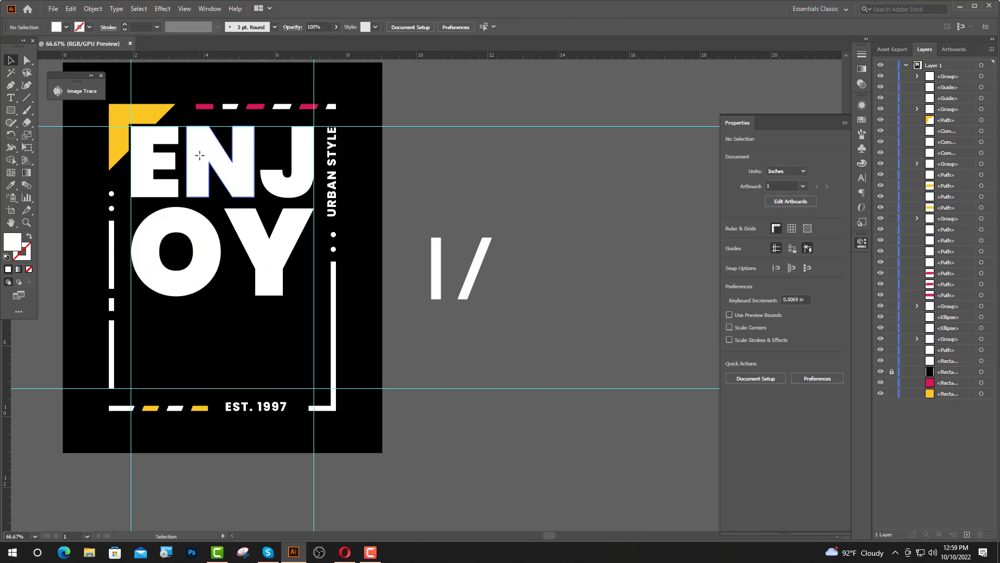
pyautogui.click(200, 157)
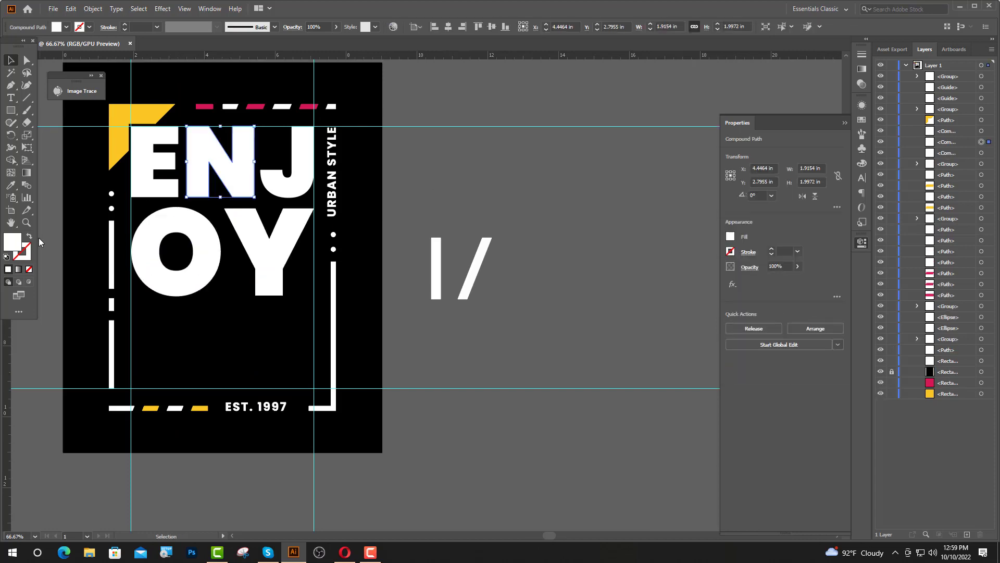
pyautogui.click(29, 237)
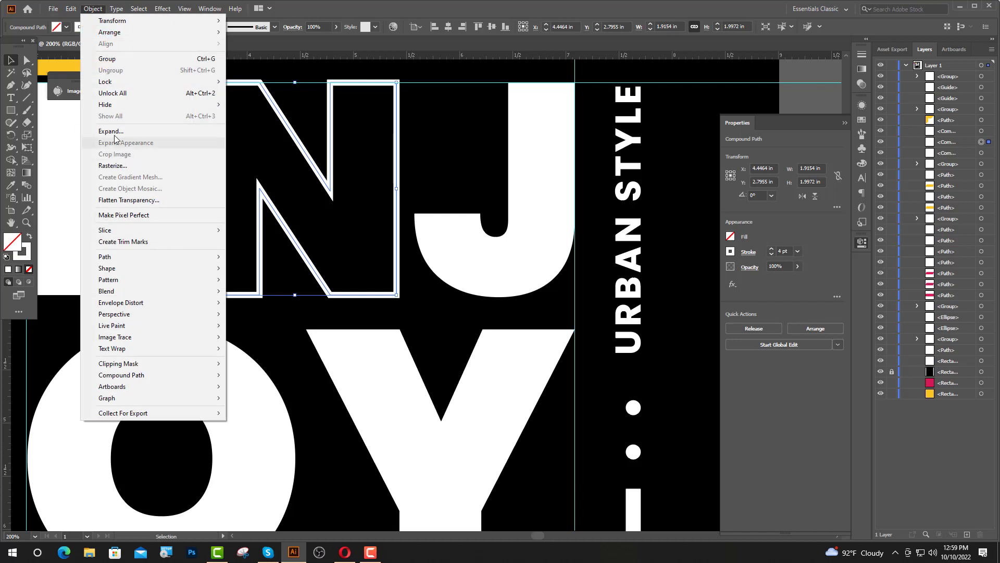
pyautogui.click(111, 131)
pyautogui.click(480, 336)
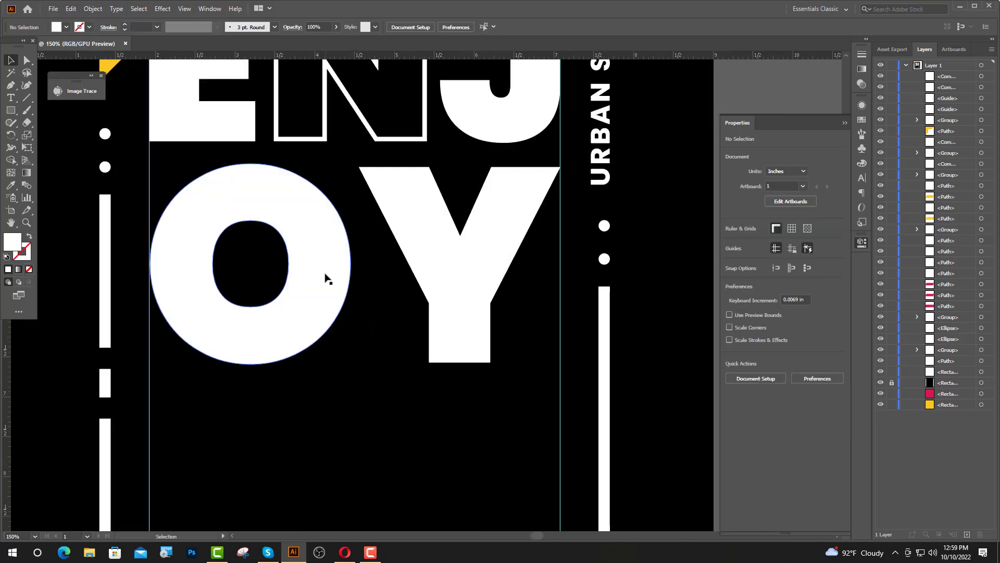
# Turn the letter O into a white outline with a 3 pt stroke and no fill, and expand its fill and stroke.
pyautogui.click(324, 275)
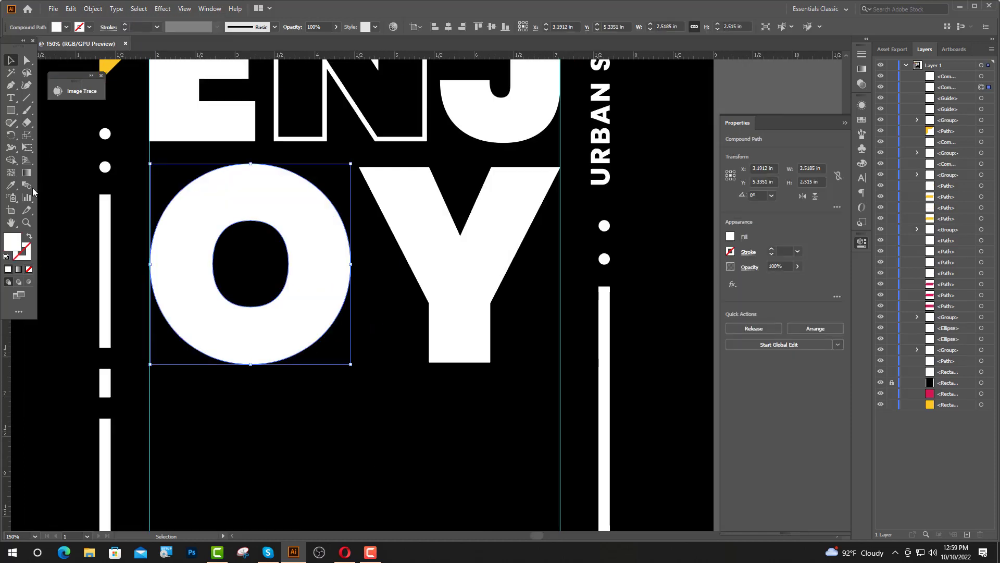
pyautogui.click(29, 236)
pyautogui.click(124, 24)
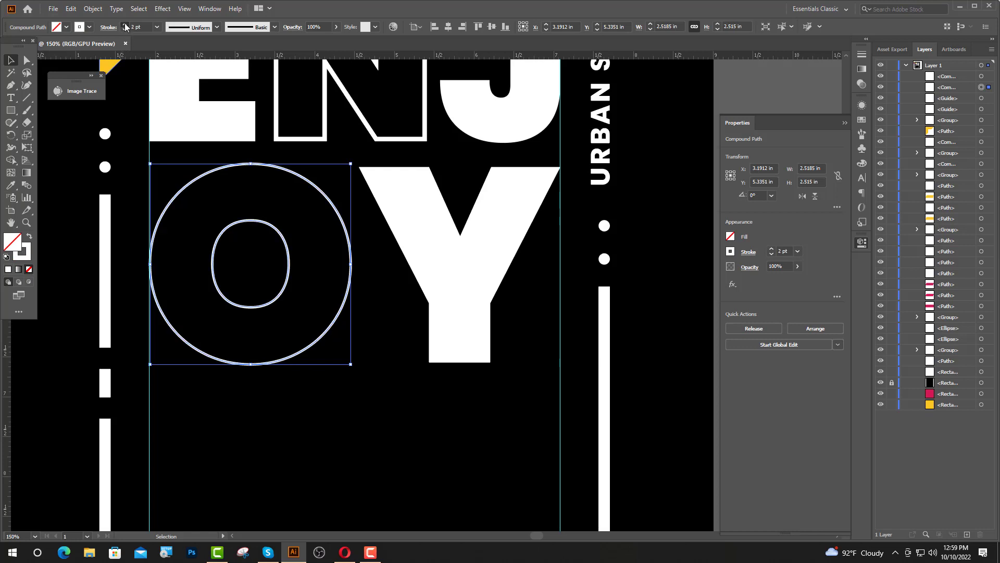
pyautogui.click(125, 24)
pyautogui.click(88, 9)
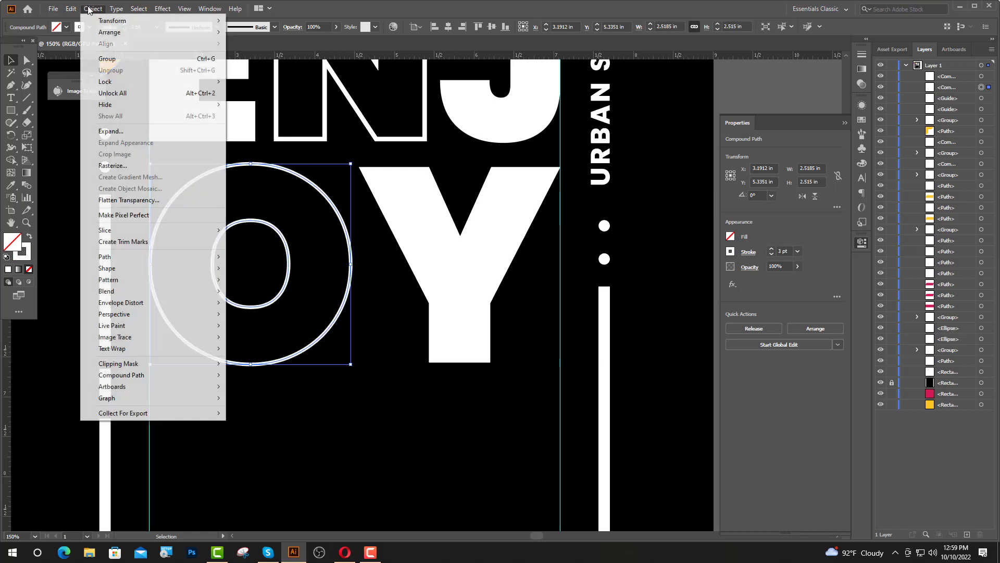
pyautogui.click(107, 127)
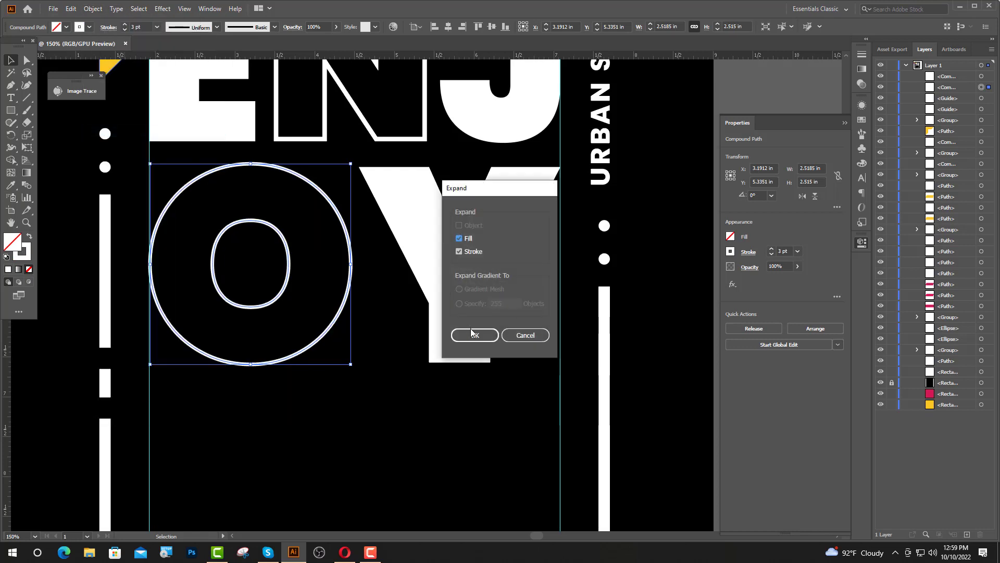
pyautogui.click(474, 334)
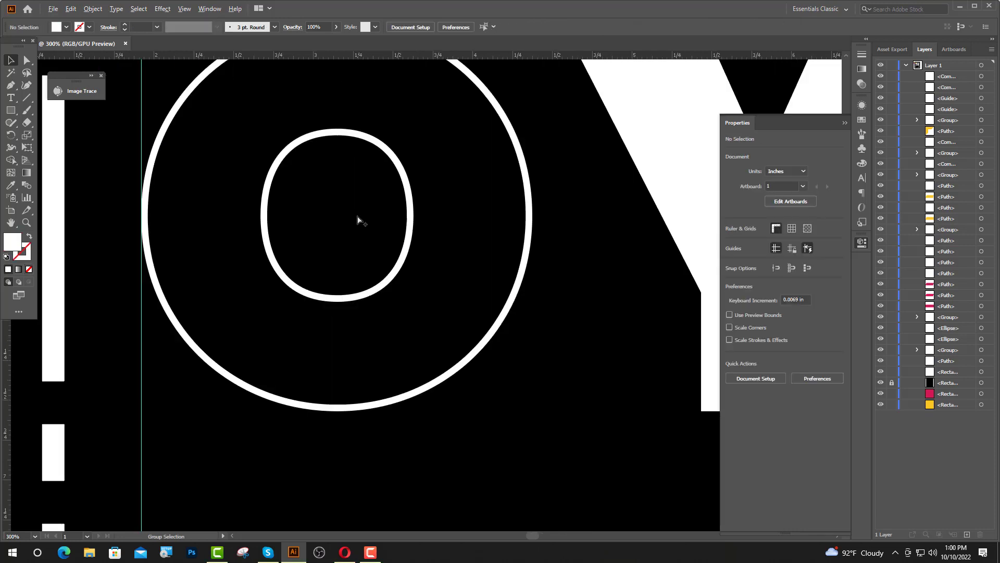
# Draw a white ellipse, centre it in the O's inner opening and size it to about 0.75 × 0.86 in.
pyautogui.scroll(1, 362, 219)
pyautogui.scroll(1, 375, 207)
pyautogui.scroll(1, 375, 210)
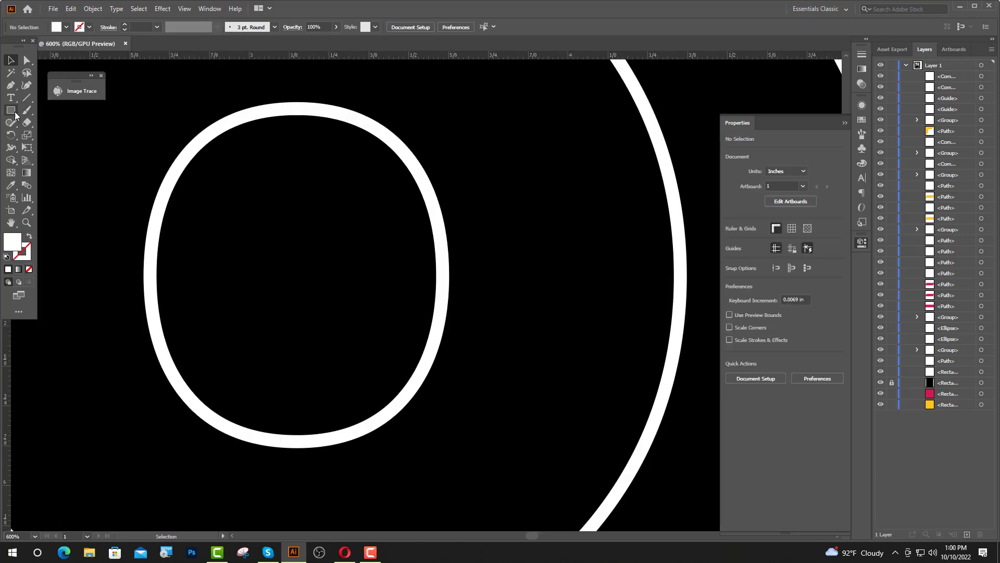
pyautogui.moveTo(11, 111); pyautogui.dragTo(36, 133)
pyautogui.moveTo(227, 153); pyautogui.dragTo(486, 427)
pyautogui.click(10, 59)
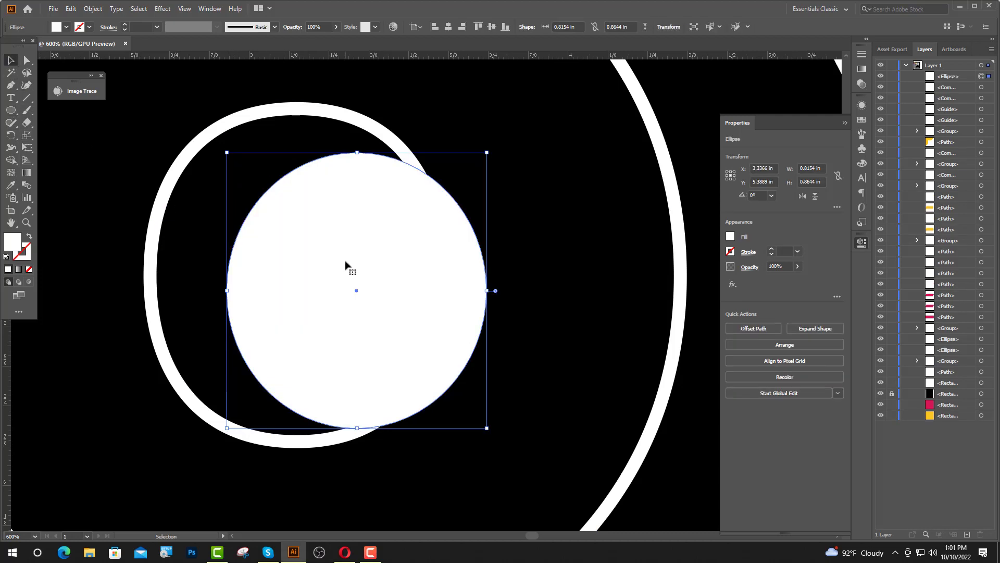
pyautogui.moveTo(346, 263); pyautogui.dragTo(291, 248)
pyautogui.moveTo(432, 275); pyautogui.dragTo(416, 275)
# Lower the ellipse's top anchor slightly and lengthen both its handles to flatten the upper curve like the O's opening.
pyautogui.press('a')
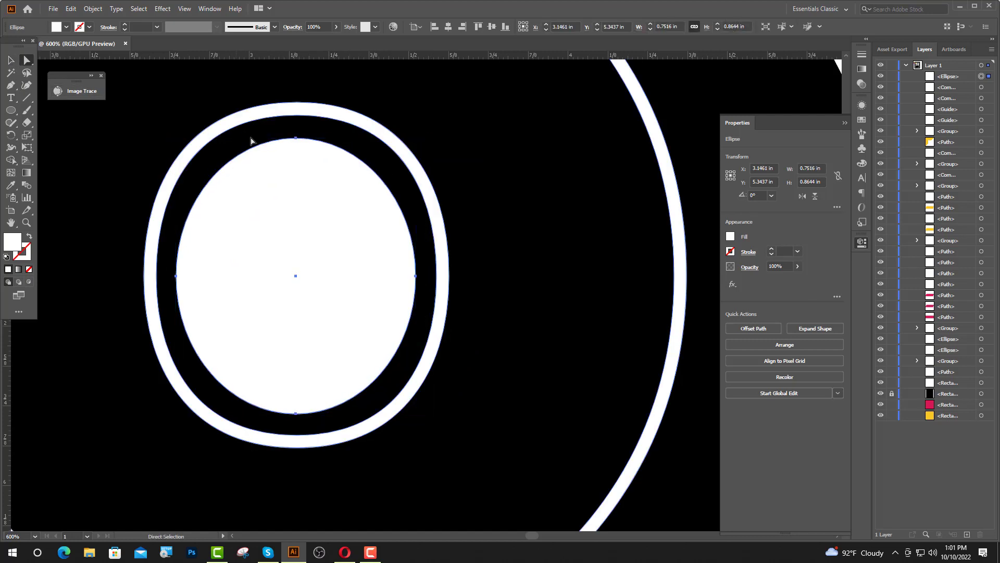
pyautogui.click(295, 138)
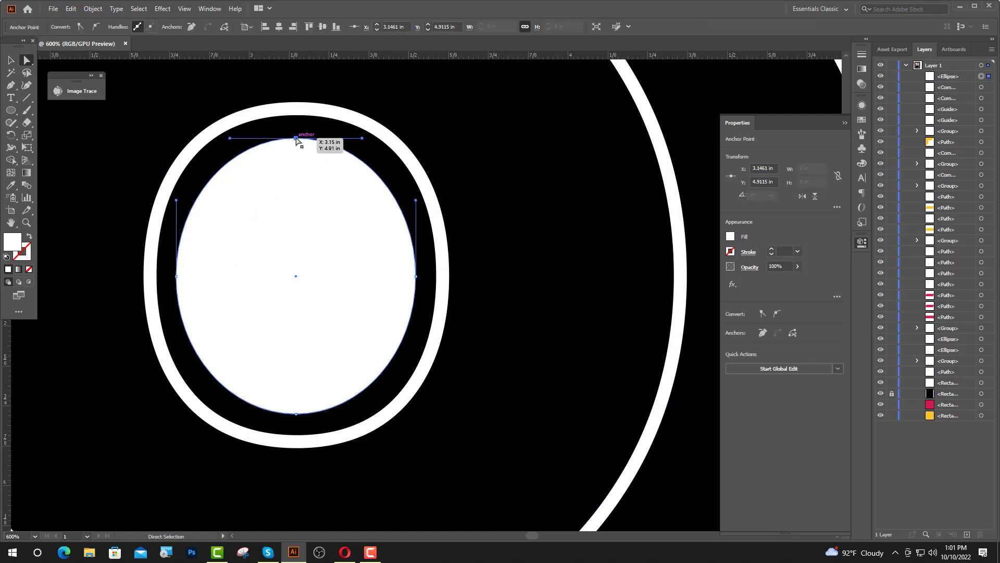
pyautogui.moveTo(295, 138); pyautogui.dragTo(295, 146)
pyautogui.moveTo(362, 146); pyautogui.dragTo(379, 150)
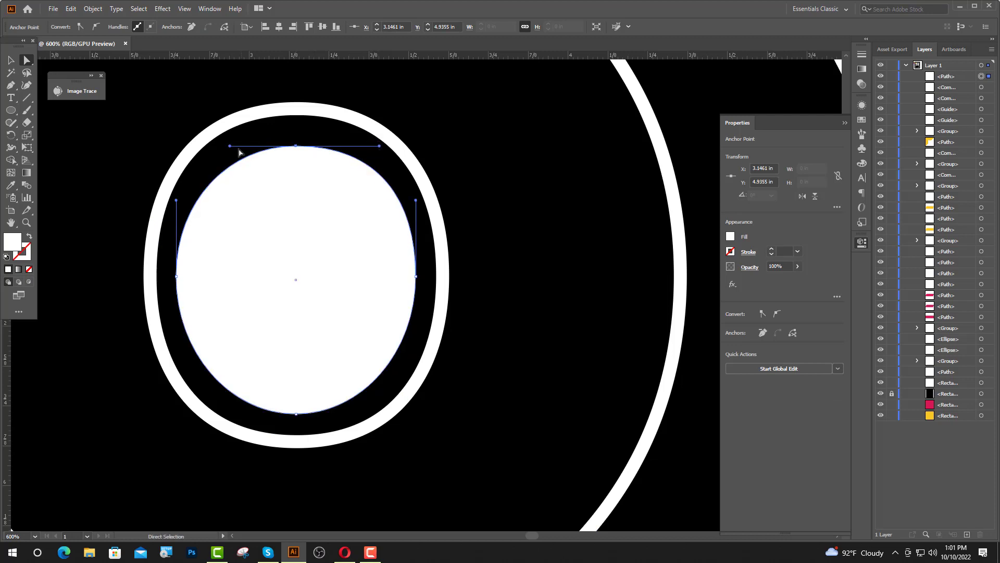
pyautogui.moveTo(230, 147); pyautogui.dragTo(213, 146)
# Lengthen both handles of the ellipse's bottom anchor to flatten the lower curve like the O's opening.
pyautogui.scroll(-2, 305, 355)
pyautogui.click(306, 356)
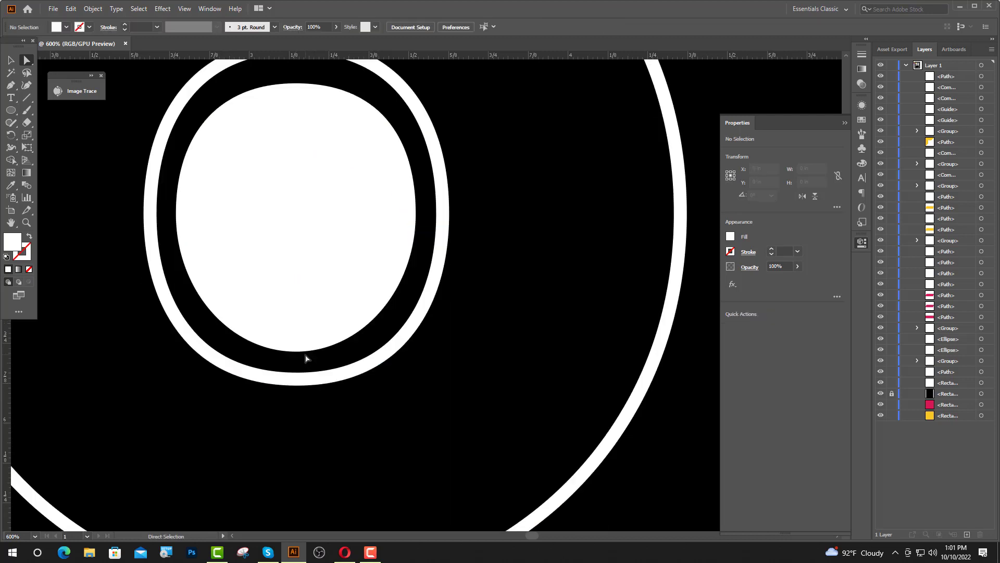
pyautogui.click(296, 350)
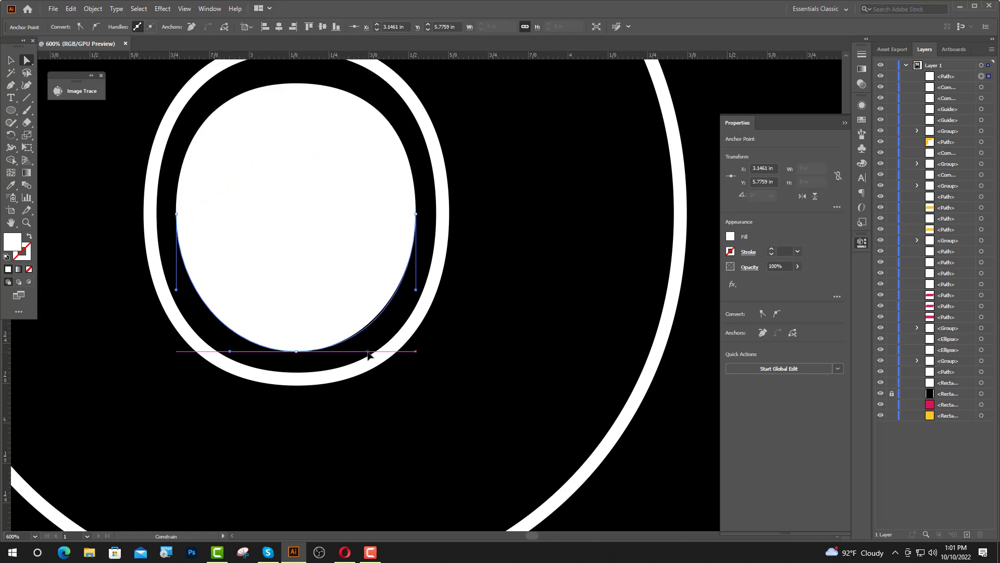
pyautogui.moveTo(374, 354); pyautogui.dragTo(377, 351)
pyautogui.moveTo(229, 351); pyautogui.dragTo(215, 352)
pyautogui.click(420, 364)
# Shrink the reshaped ellipse about its centre to about 0.67 × 0.77 in inside the O.
pyautogui.scroll(-2, 341, 326)
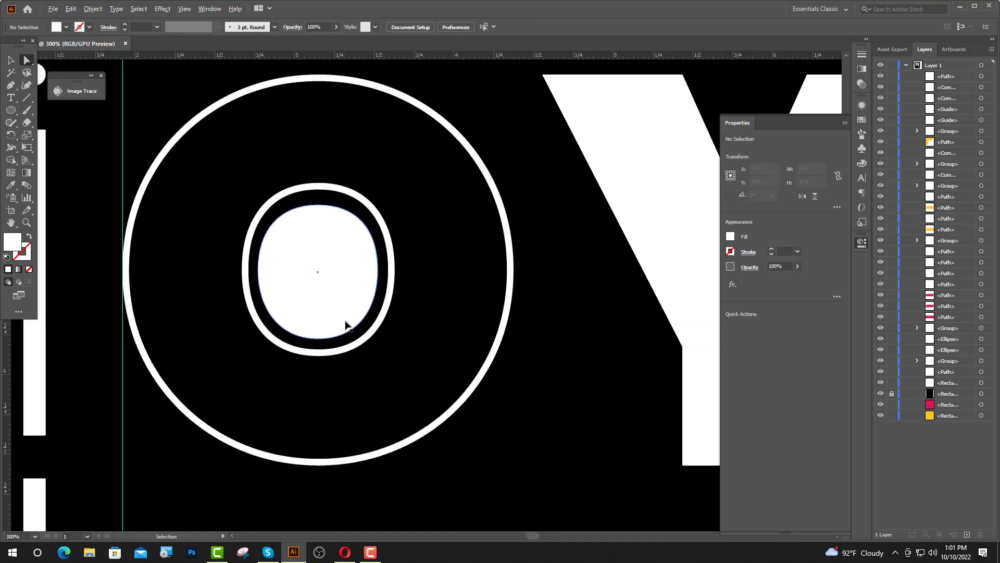
pyautogui.press('v')
pyautogui.click(345, 322)
pyautogui.scroll(1, 324, 208)
pyautogui.moveTo(315, 139); pyautogui.dragTo(315, 149)
pyautogui.moveTo(395, 230); pyautogui.dragTo(384, 230)
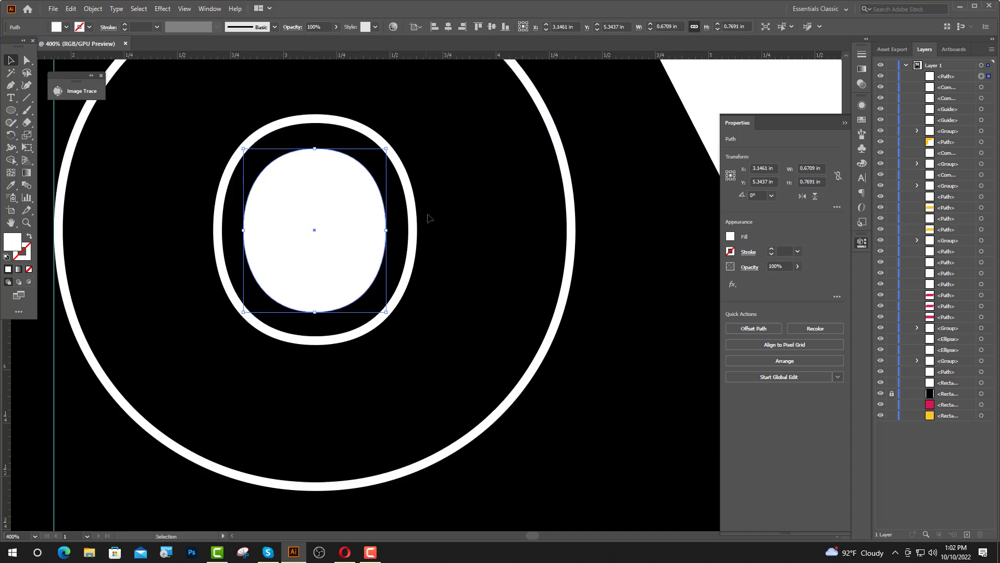
# Narrow the ellipse inside the O to about 0.64 in wide and fill it with the crimson sample colour.
pyautogui.scroll(-4, 348, 242)
pyautogui.moveTo(323, 246); pyautogui.dragTo(409, 254)
pyautogui.click(11, 184)
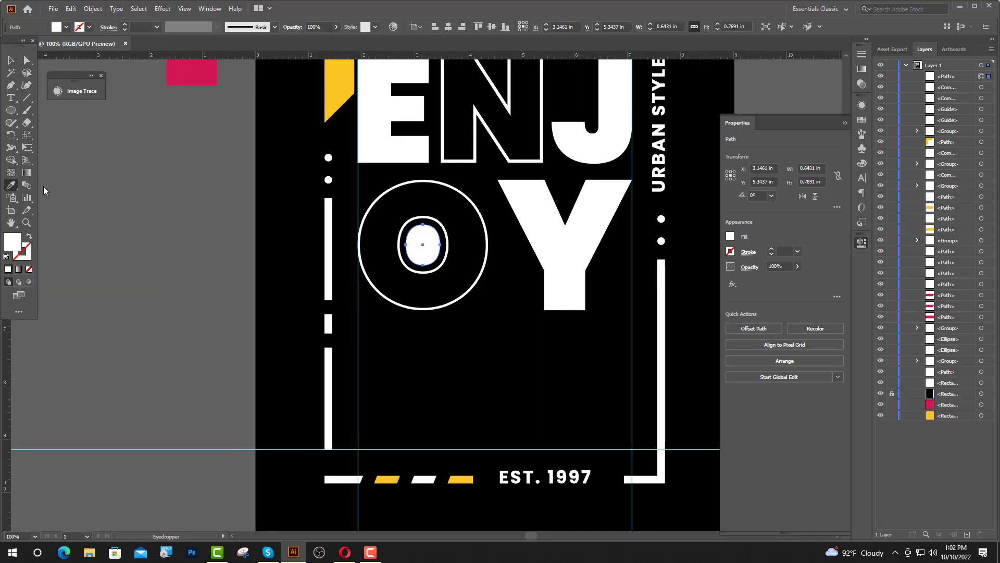
pyautogui.click(192, 73)
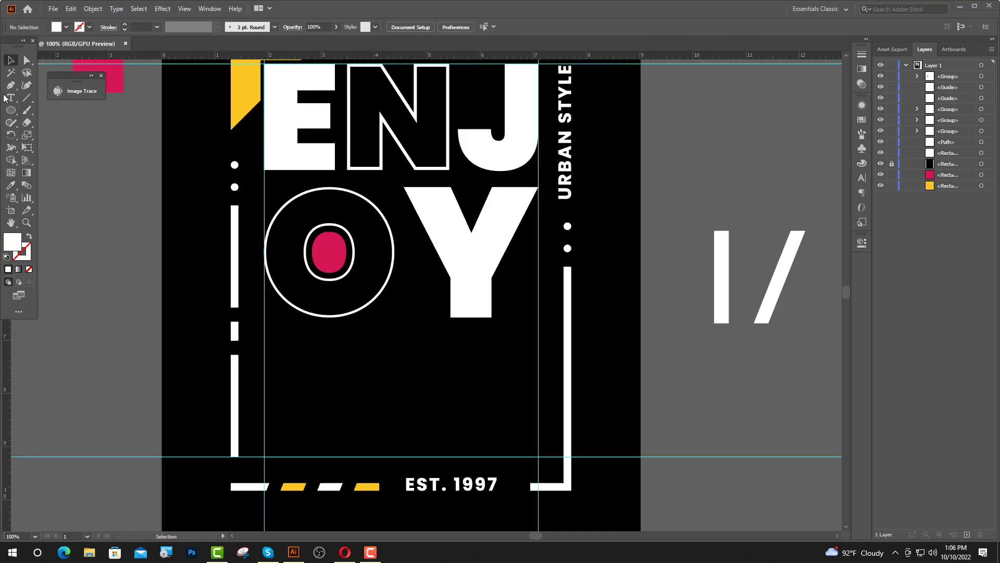
# Place two white rectangles, each about 1.30 × 0.60 in, beneath OY so they meet the left and right vertical guides.
pyautogui.click(11, 109)
pyautogui.click(54, 111)
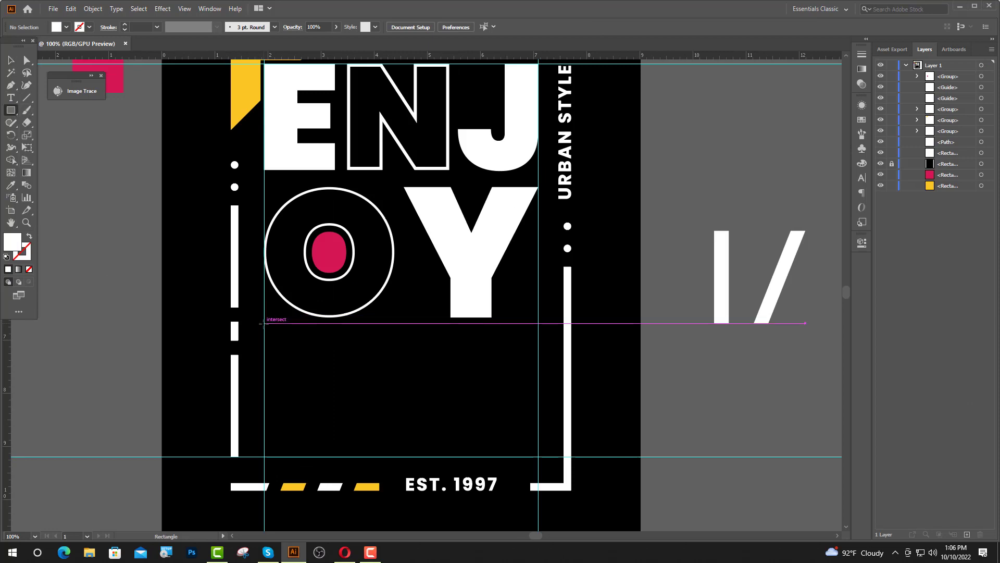
pyautogui.moveTo(264, 323)
pyautogui.mouseDown()
pyautogui.moveTo(286, 344)
pyautogui.moveTo(334, 355)
pyautogui.moveTo(315, 344)
pyautogui.moveTo(616, 352)
pyautogui.mouseUp()
pyautogui.press('v')
pyautogui.click(344, 348)
pyautogui.scroll(1, 344, 348)
pyautogui.click(475, 390)
# Add the text THIS in 52 pt Poppins Black between the two white rectangles.
pyautogui.click(10, 98)
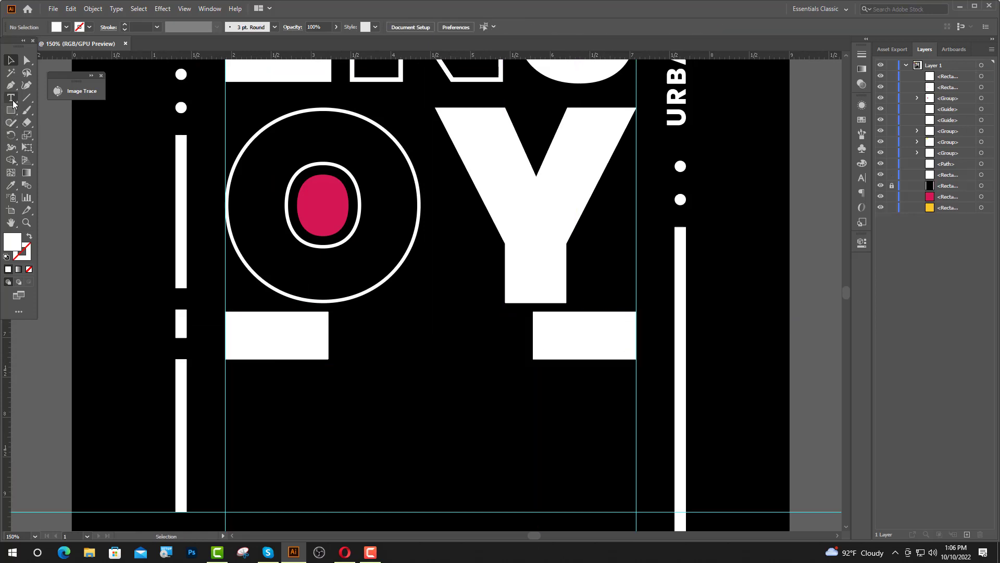
pyautogui.click(356, 323)
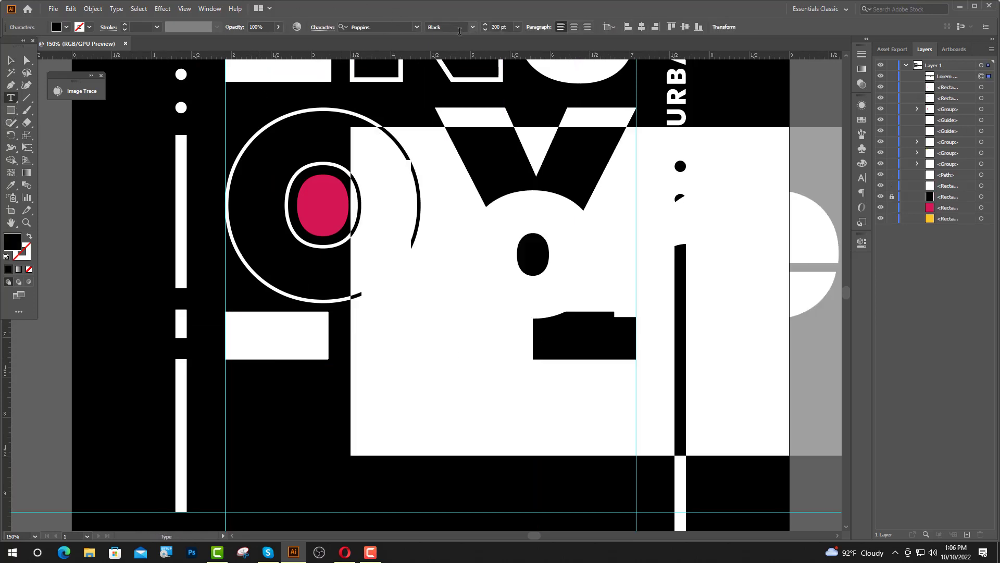
pyautogui.click(496, 27)
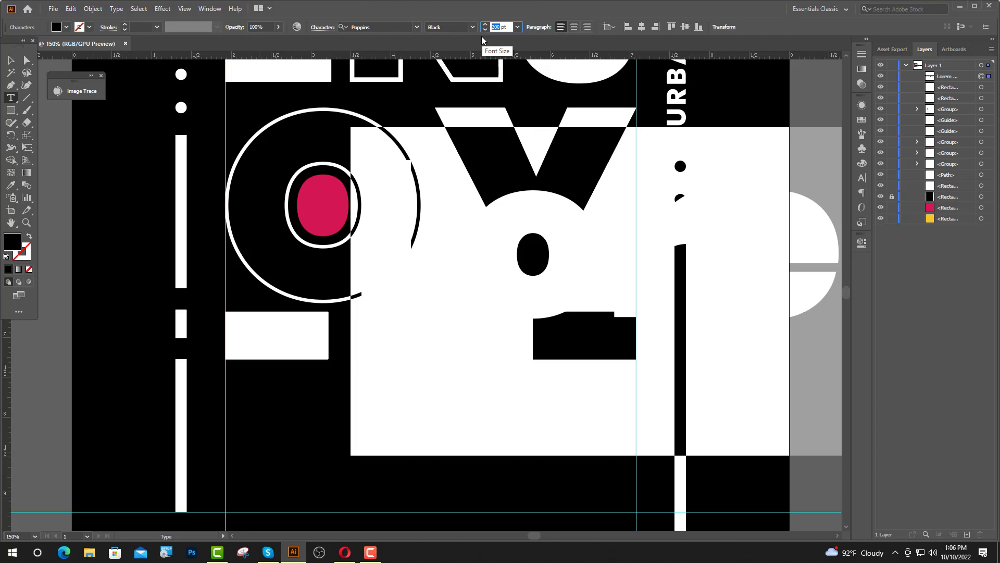
pyautogui.press('Return')
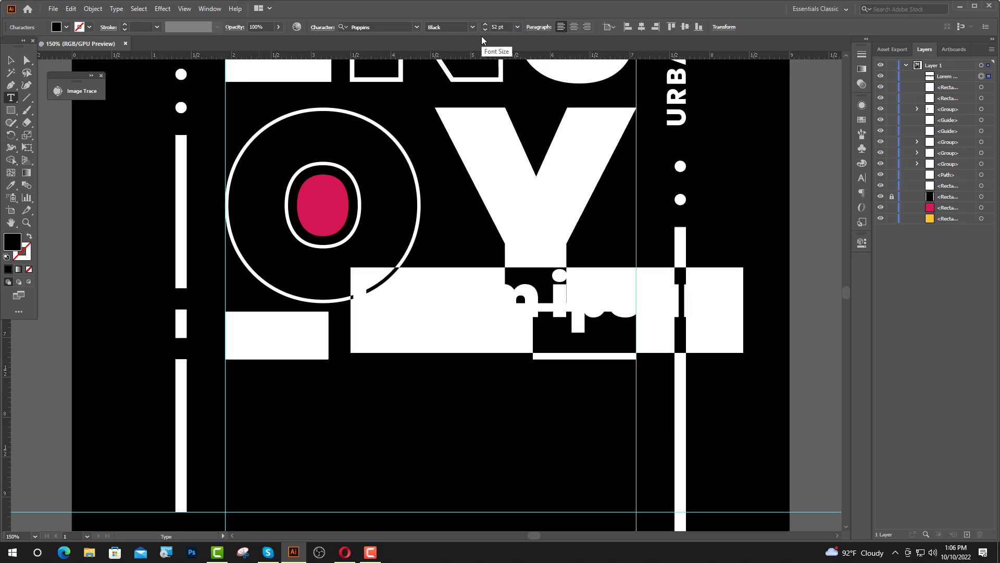
pyautogui.write('THIS')
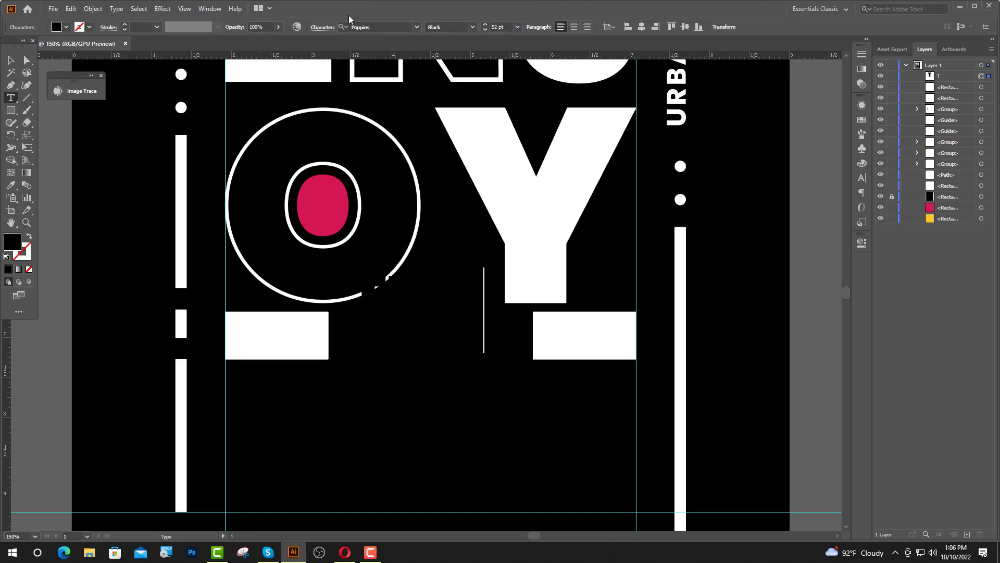
# Give THIS the Y's white fill and move it down into the gap between the two rectangles.
pyautogui.press('Escape')
pyautogui.press('i')
pyautogui.click(511, 208)
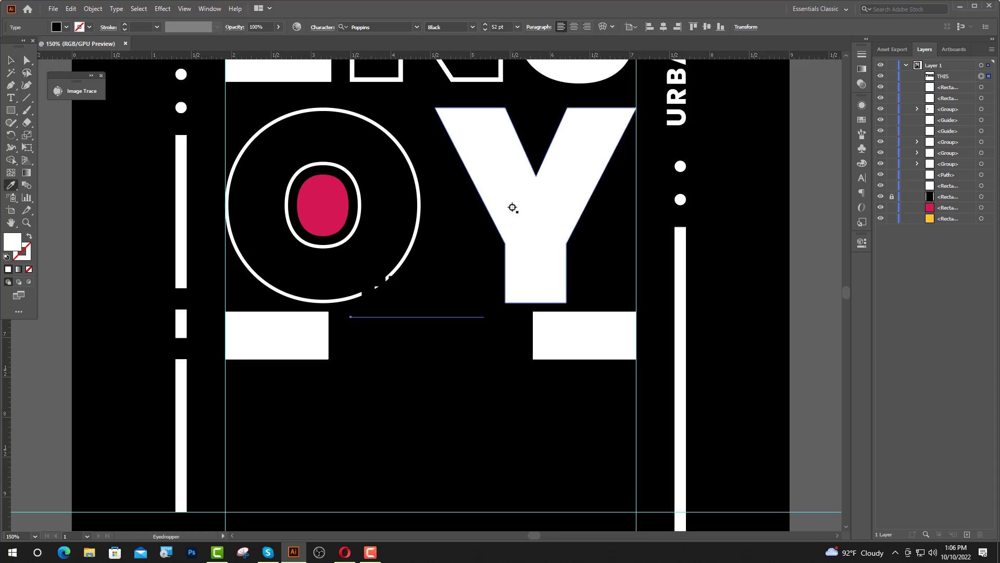
pyautogui.press('v')
pyautogui.moveTo(426, 301); pyautogui.dragTo(415, 338)
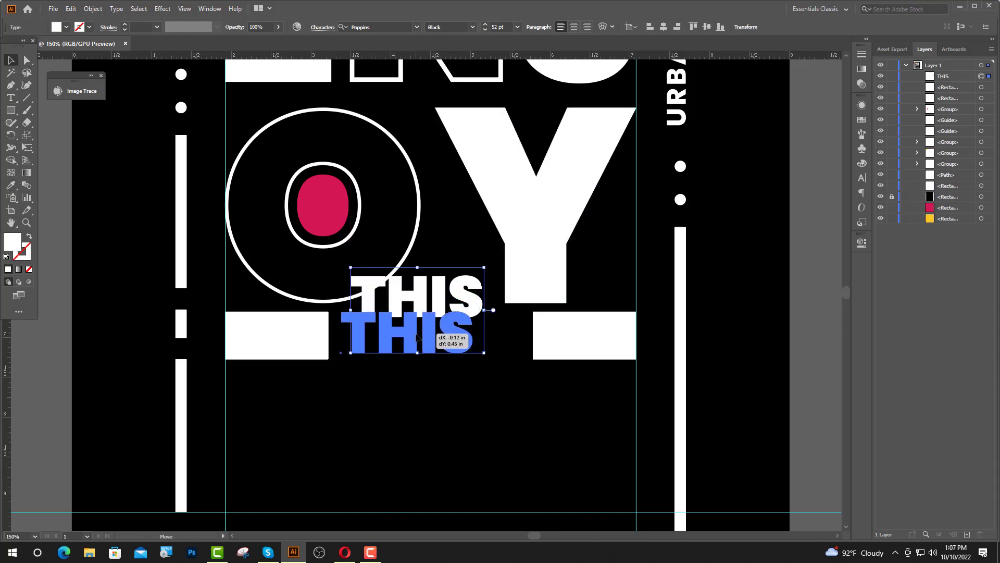
# Convert THIS to outlines and enlarge it to about 1.90 × 0.61 in, matching the rectangles' height.
pyautogui.rightClick(408, 339)
pyautogui.click(455, 201)
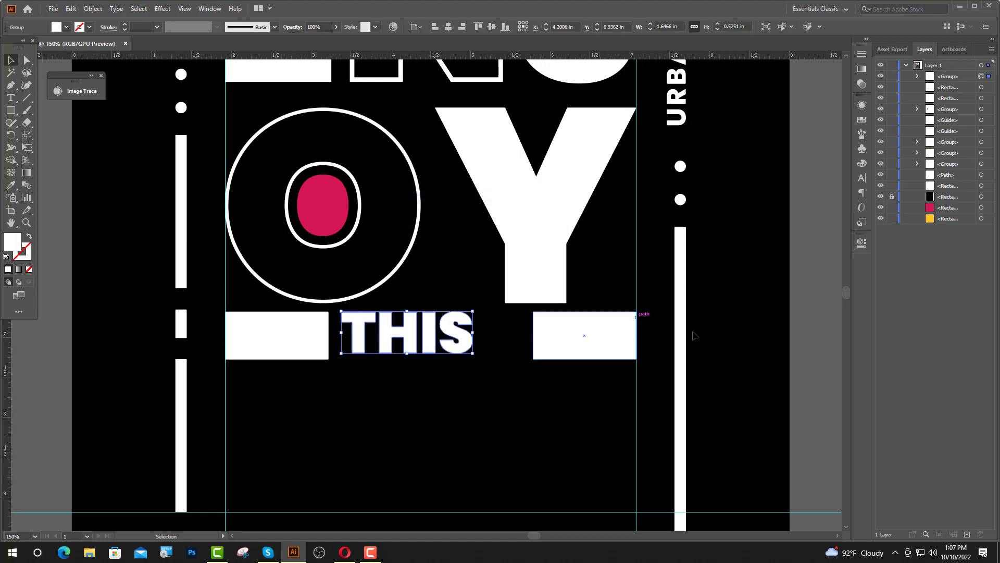
pyautogui.scroll(2, 416, 310)
pyautogui.moveTo(485, 388); pyautogui.dragTo(525, 420)
pyautogui.scroll(-2, 525, 420)
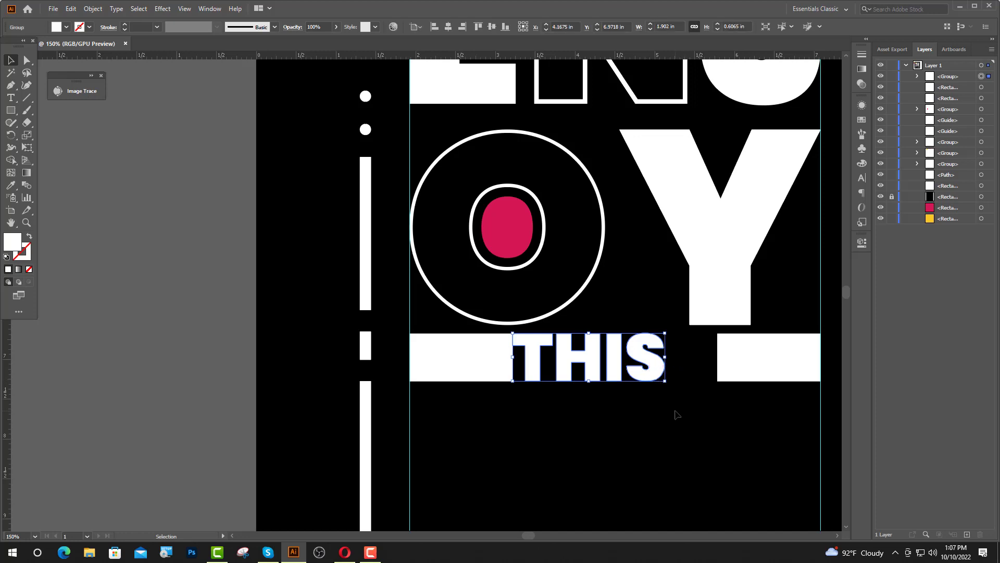
# Nudge THIS to the right until it is centred in the gap between the two rectangles.
pyautogui.hotkey('shift', 'Right')
pyautogui.hotkey('shift', 'Right')
pyautogui.hotkey('shift', 'Right')
pyautogui.hotkey('shift', 'Right')
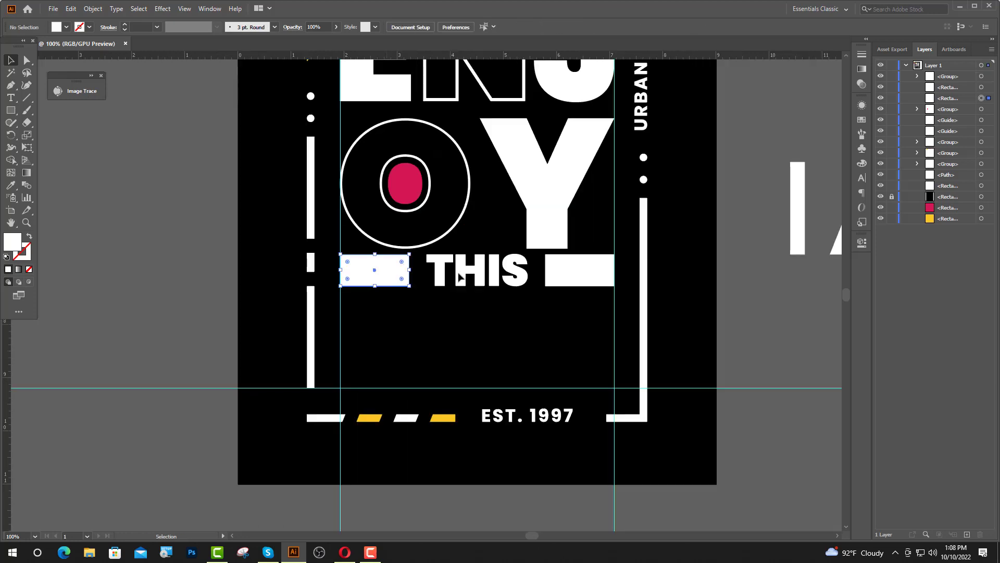
# Fill both rectangles beside THIS with the yellow sample colour.
pyautogui.click(583, 278)
pyautogui.keyDown('shift'); pyautogui.click(582, 278); pyautogui.keyUp('shift')
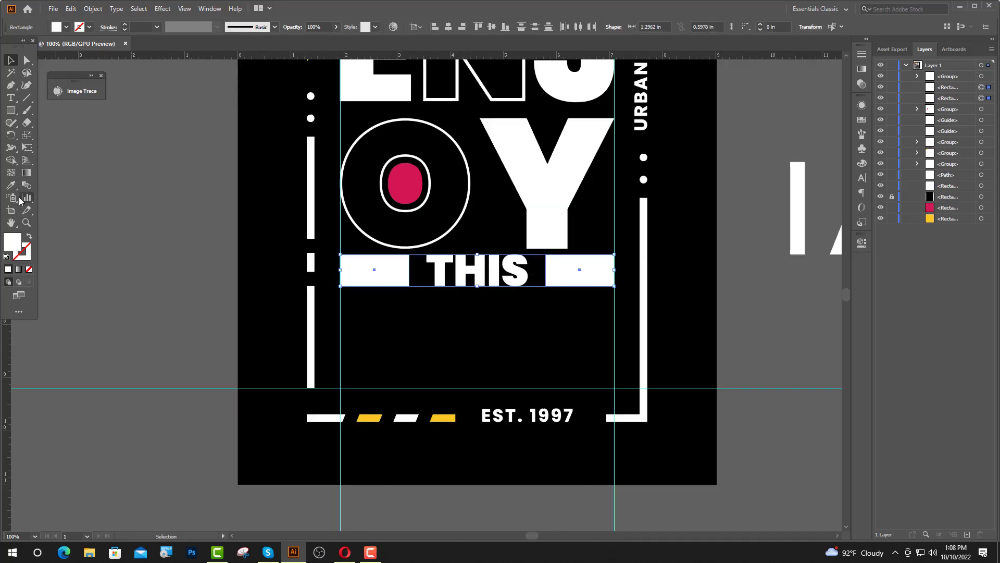
pyautogui.press('i')
pyautogui.scroll(-2, 473, 279)
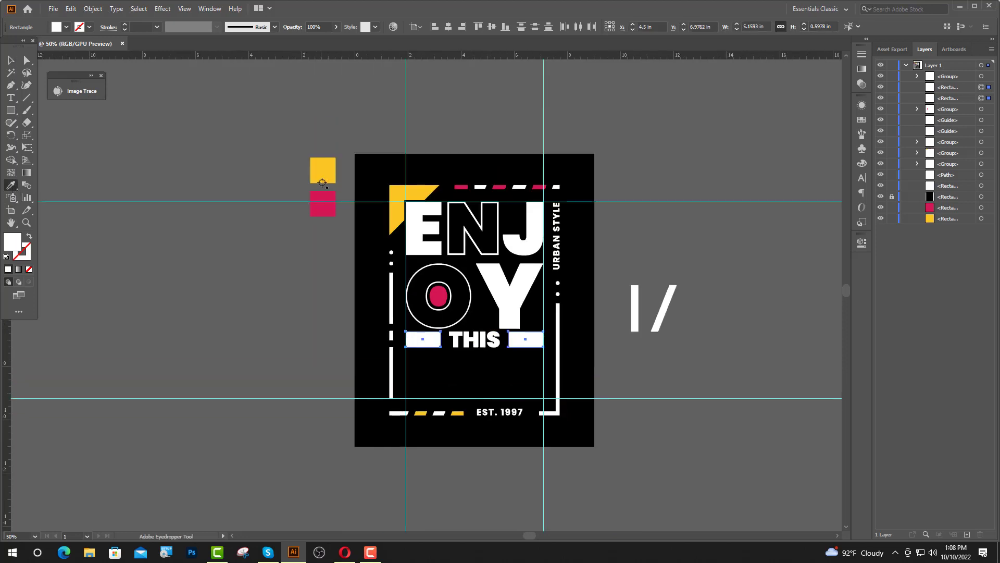
pyautogui.click(322, 159)
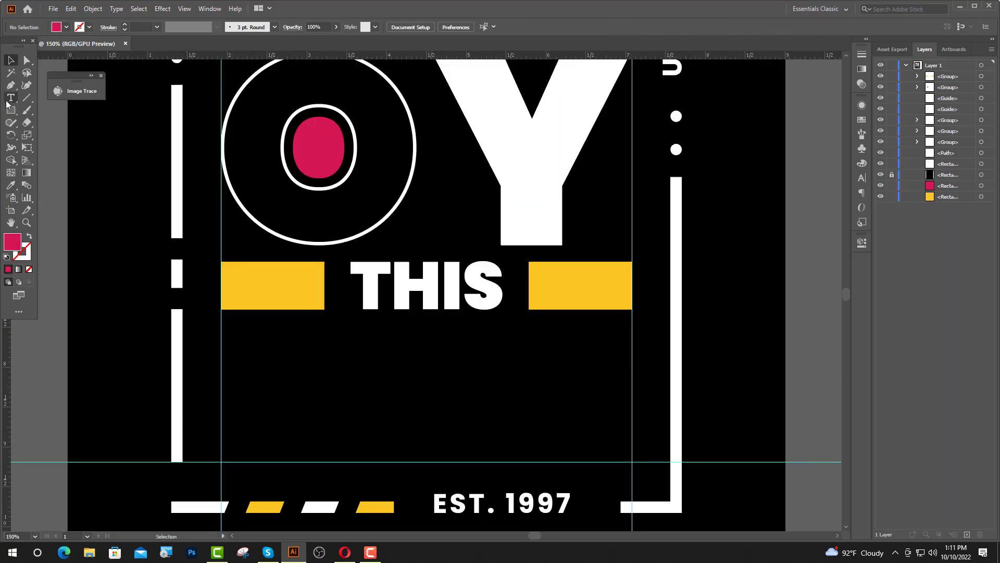
# Add the text SWEET in 60 pt Poppins Black below the THIS line.
pyautogui.click(15, 103)
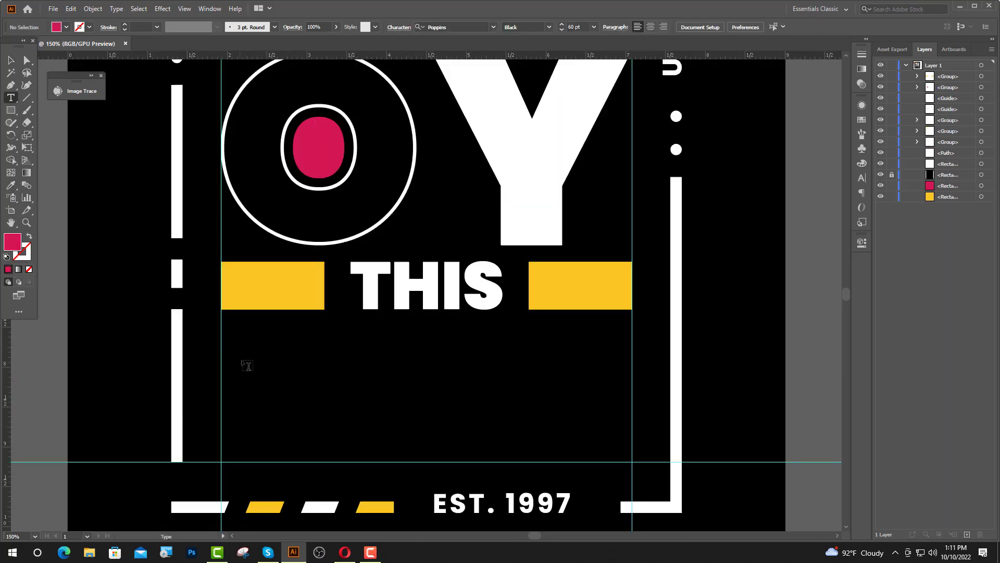
pyautogui.click(247, 352)
pyautogui.write('S')
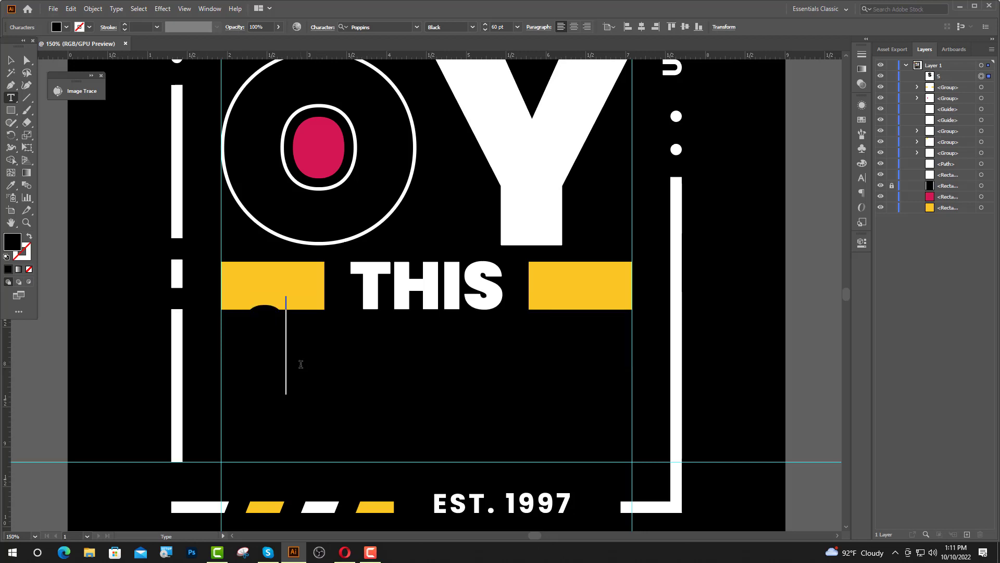
pyautogui.write('WEET')
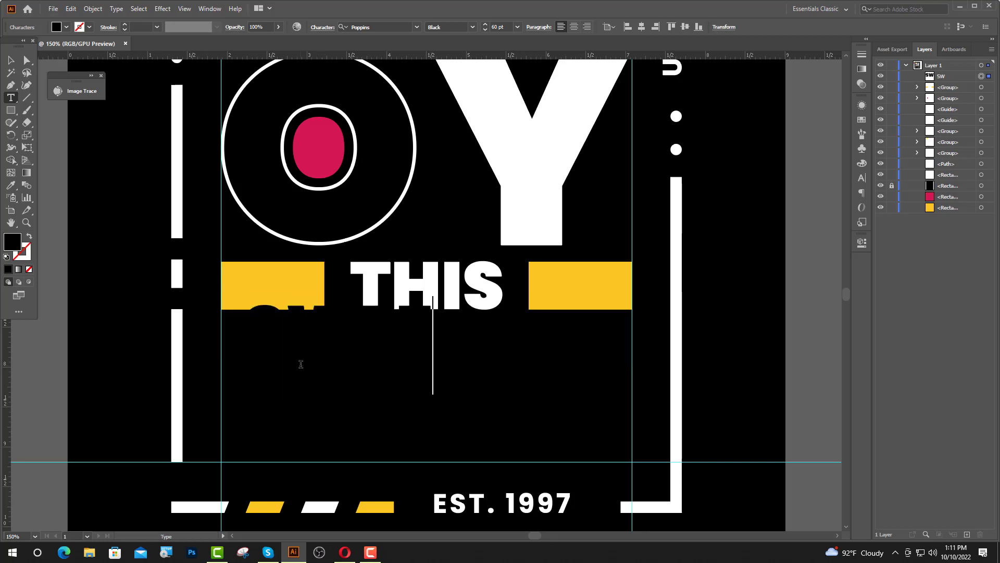
pyautogui.press('Escape')
# Give SWEET the Y's white fill and align its left edge with the left vertical guide below THIS.
pyautogui.click(7, 183)
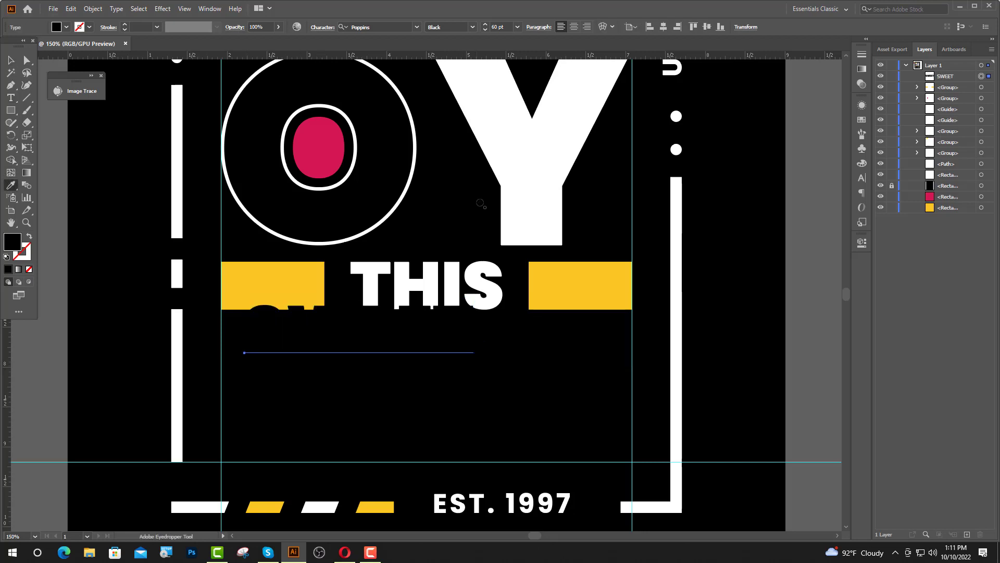
pyautogui.click(505, 195)
pyautogui.press('v')
pyautogui.moveTo(341, 338); pyautogui.dragTo(319, 362)
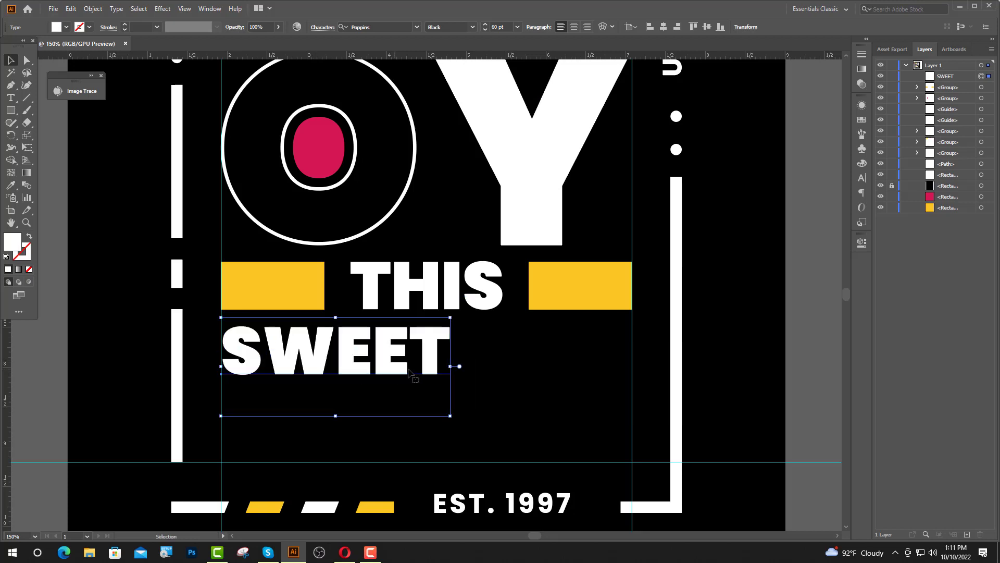
# Scale SWEET to span the two vertical guides, about 5.16 in wide, and convert it to outlines.
pyautogui.moveTo(451, 366); pyautogui.dragTo(633, 383)
pyautogui.hscroll(-3, 504, 379)
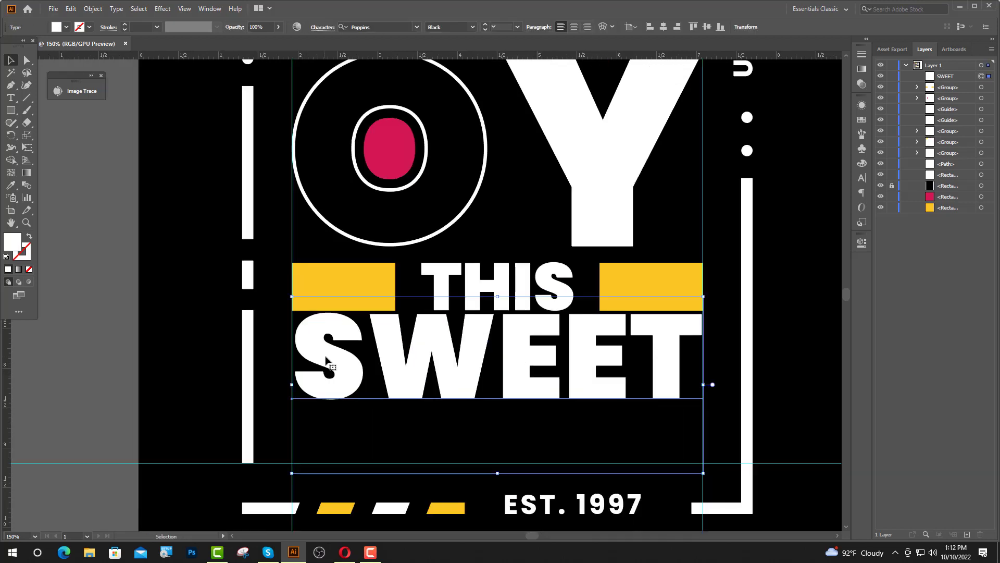
pyautogui.rightClick(328, 367)
pyautogui.click(364, 213)
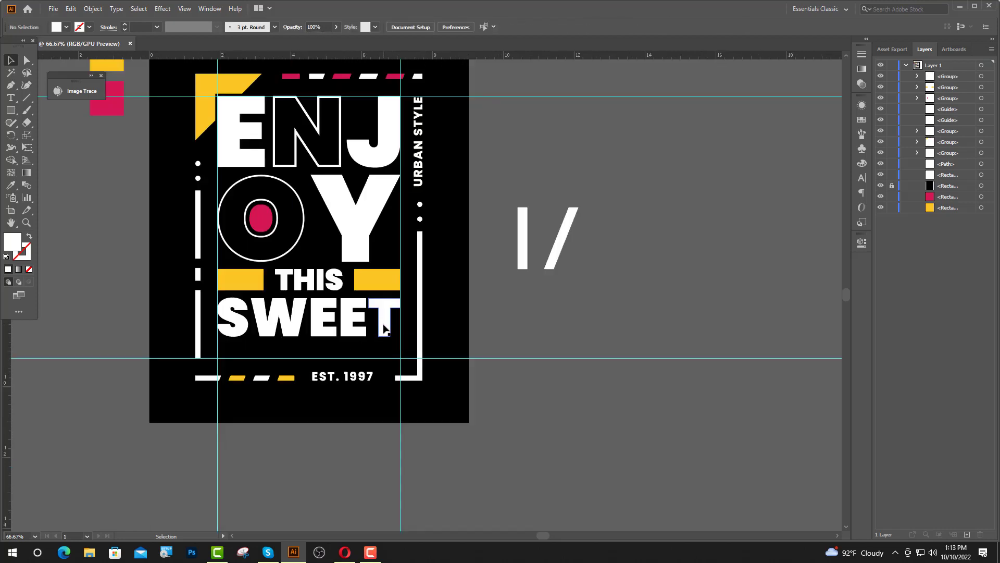
# Swap SWEET's white fill for a white stroke and set the stroke weight to 2 pt.
pyautogui.click(385, 328)
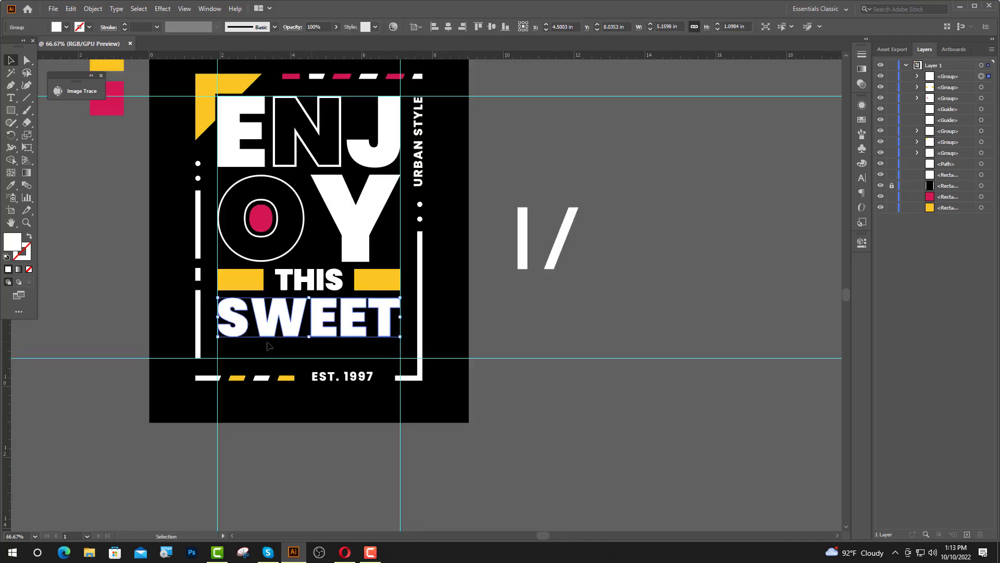
pyautogui.click(29, 237)
pyautogui.click(124, 24)
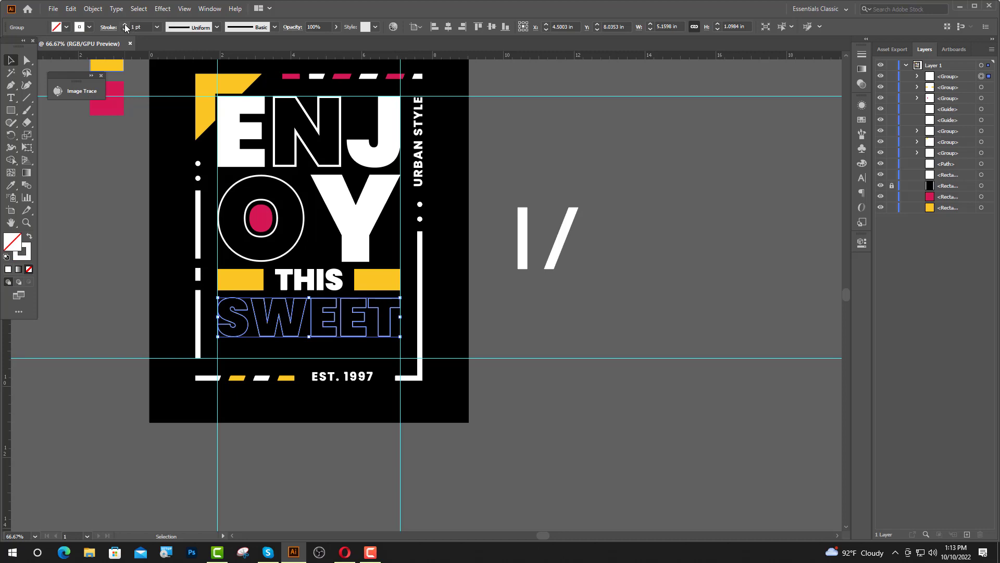
pyautogui.hotkey('ctrl', '=')
pyautogui.hotkey('ctrl', '=')
pyautogui.hotkey('ctrl', '=')
# Expand the fill and stroke of the outlined SWEET lettering into shapes.
pyautogui.click(96, 9)
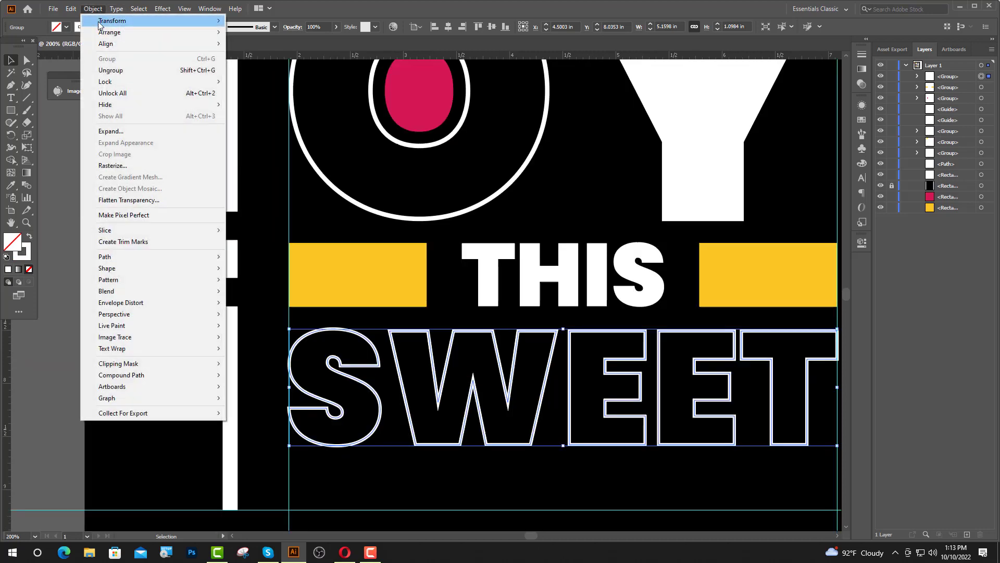
pyautogui.click(121, 130)
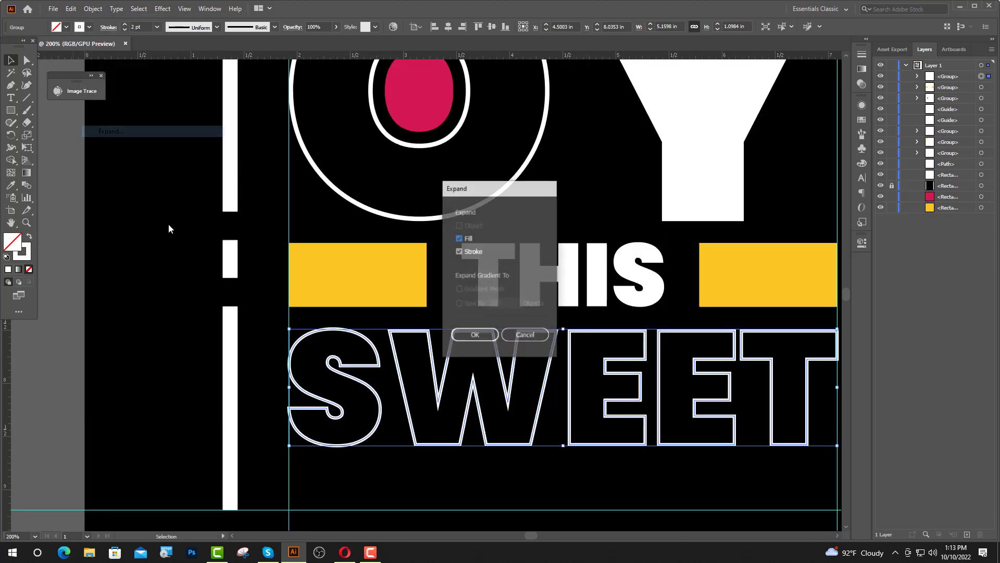
pyautogui.click(463, 336)
pyautogui.hotkey('ctrl', '-')
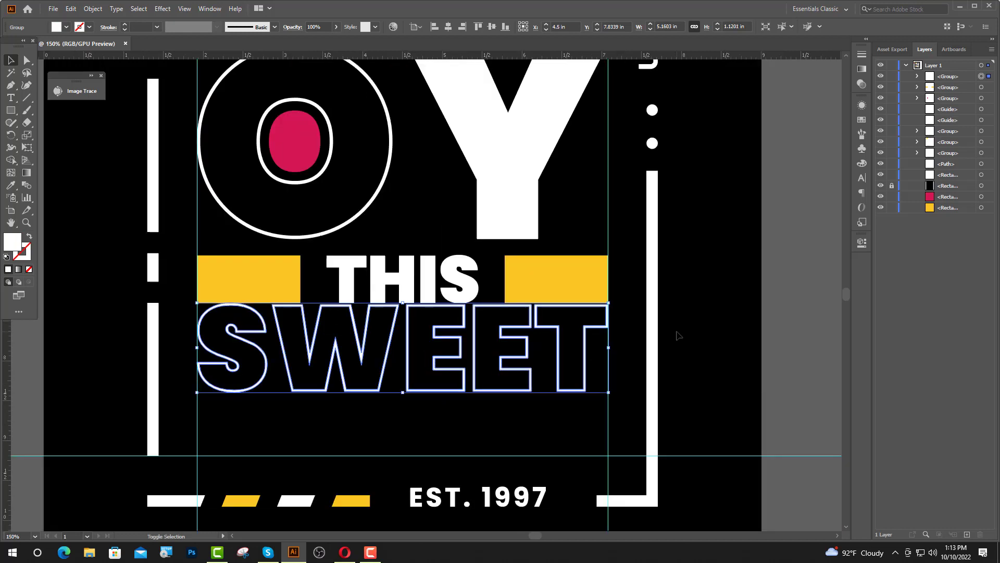
pyautogui.click(674, 334)
# Draw a white rectangle about 5.16 × 0.52 in between the vertical guides below SWEET and adjust its gap to the lettering.
pyautogui.scroll(-3, 674, 335)
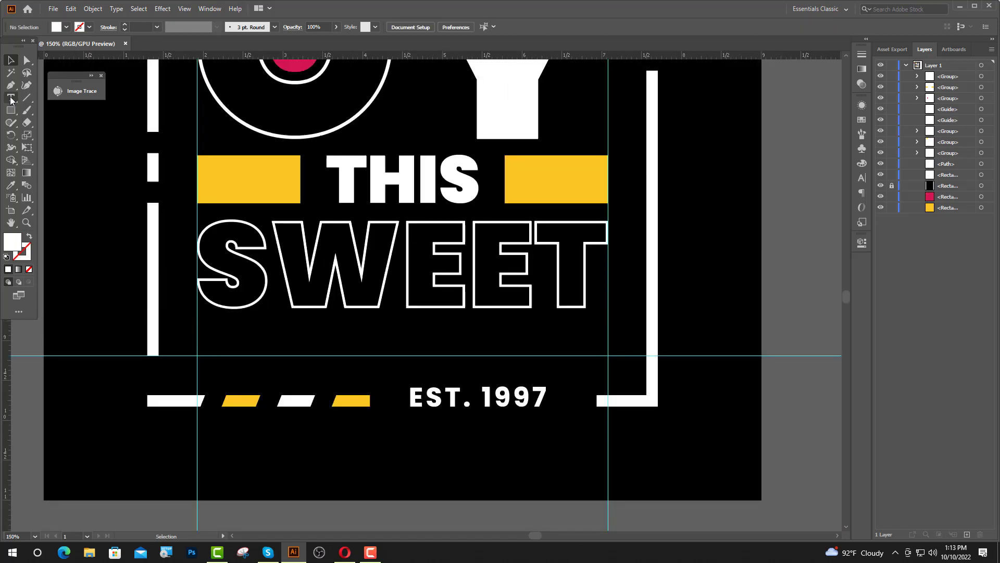
pyautogui.click(10, 110)
pyautogui.moveTo(197, 327); pyautogui.dragTo(609, 368)
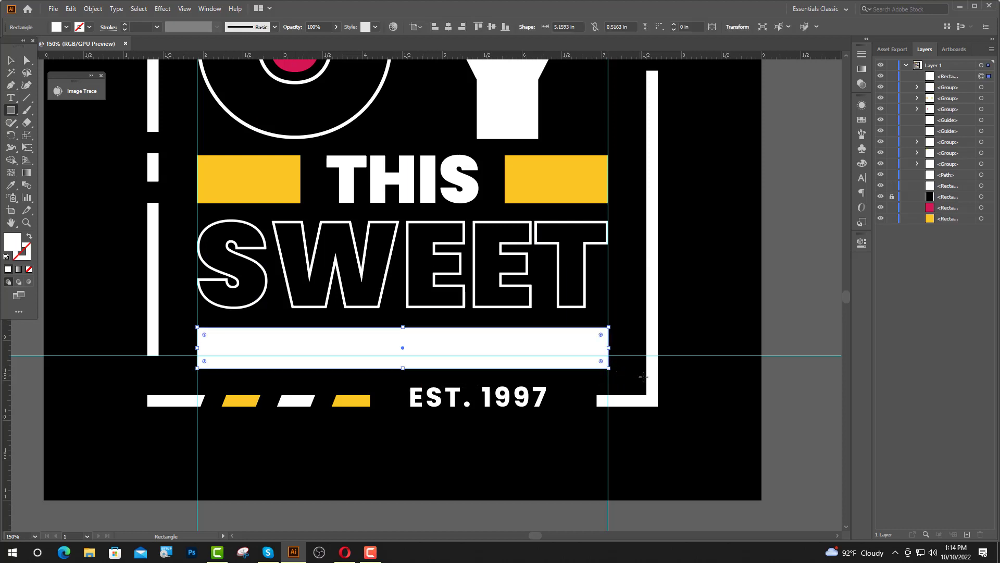
pyautogui.press('v')
pyautogui.hotkey('shift', 'Up')
pyautogui.hotkey('shift', 'Up')
pyautogui.hotkey('shift', 'Up')
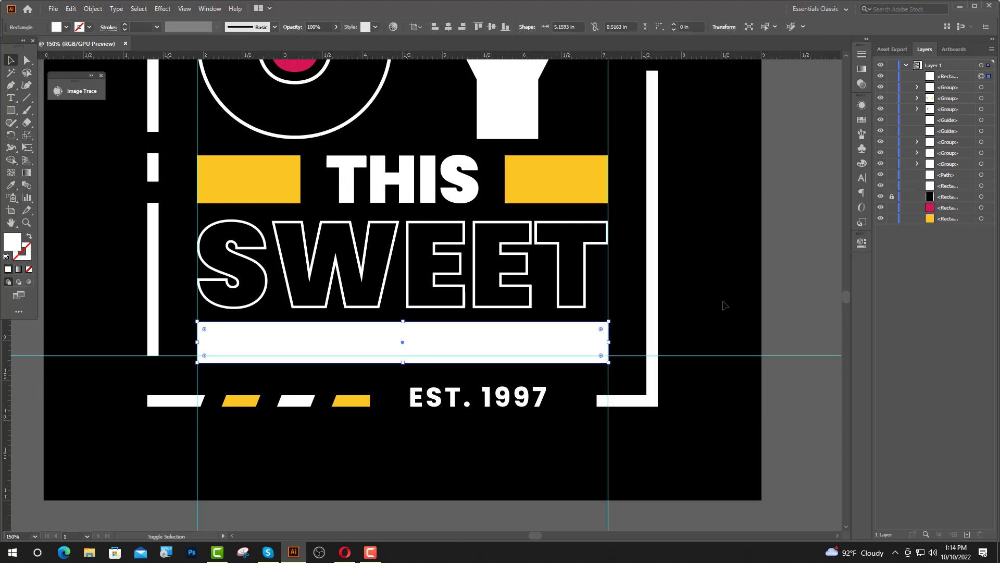
pyautogui.moveTo(725, 306); pyautogui.dragTo(654, 330)
pyautogui.hotkey('shift', 'Down')
pyautogui.hotkey('shift', 'Down')
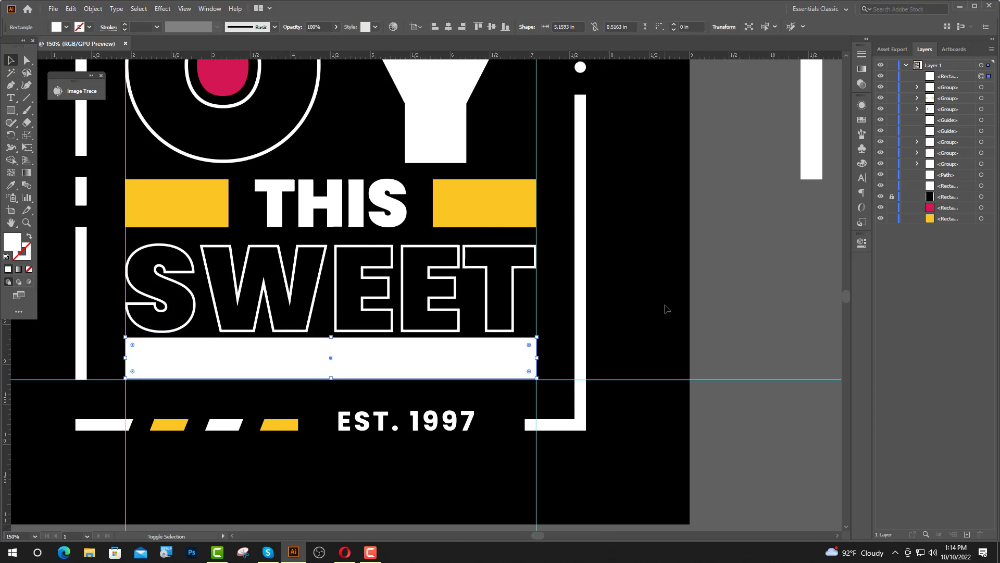
# Fill the wide rectangle below SWEET with the crimson sample colour.
pyautogui.hotkey('ctrl', '-')
pyautogui.click(10, 188)
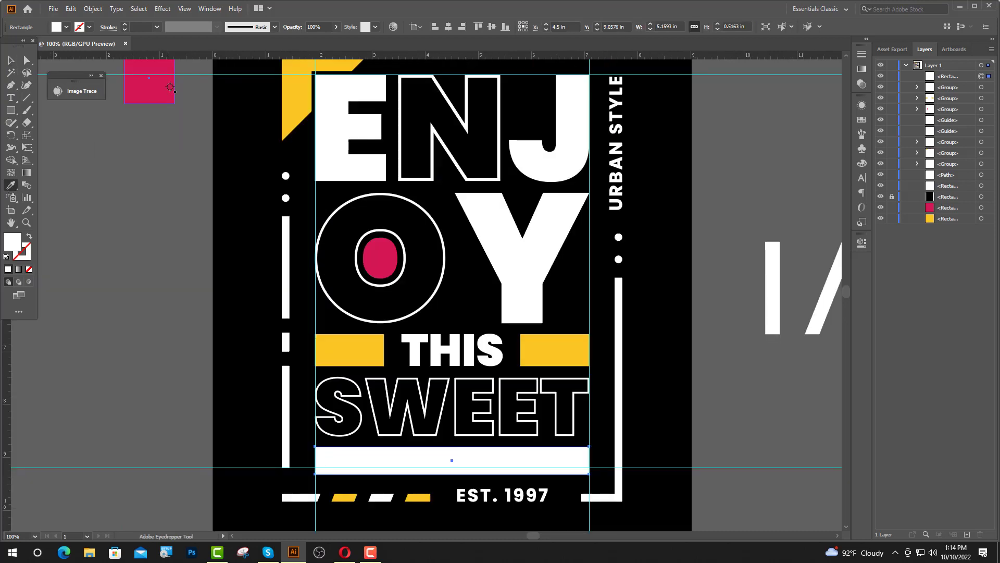
pyautogui.click(156, 93)
pyautogui.scroll(-1, 156, 94)
pyautogui.hotkey('ctrl', 'shift', 'a')
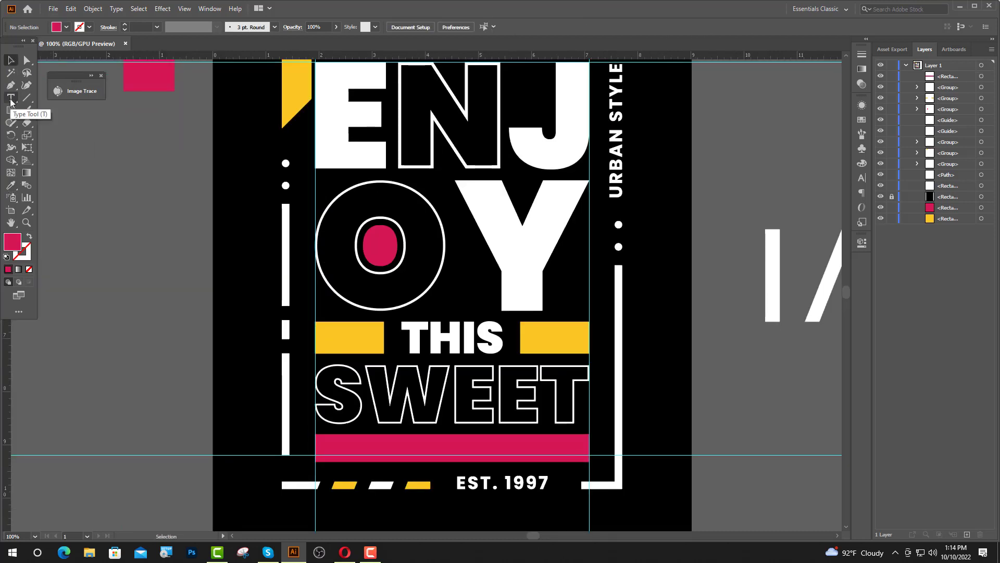
# Add the text MOMENT in black 42 pt Poppins Black over the crimson bar.
pyautogui.click(10, 97)
pyautogui.click(380, 440)
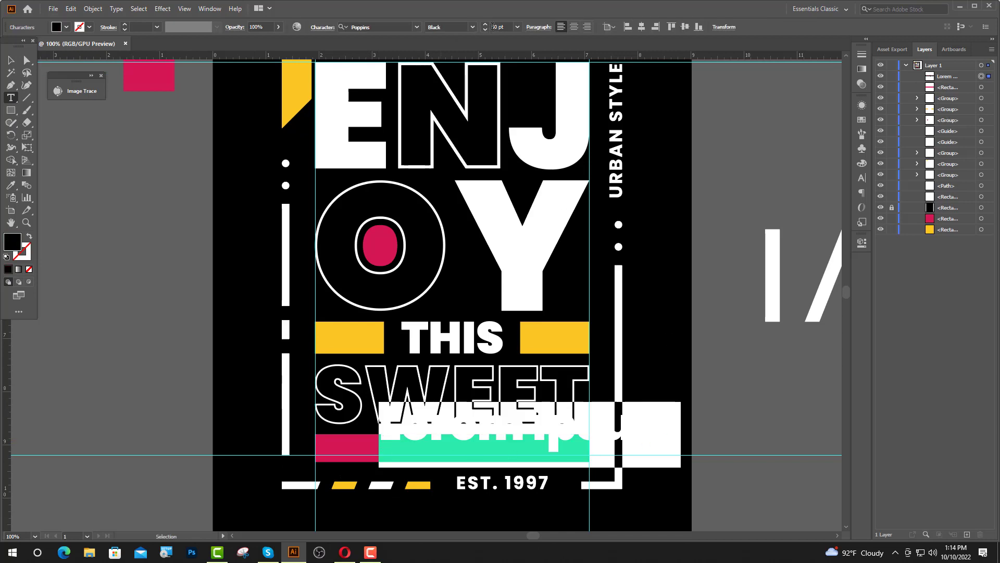
pyautogui.doubleClick(493, 26)
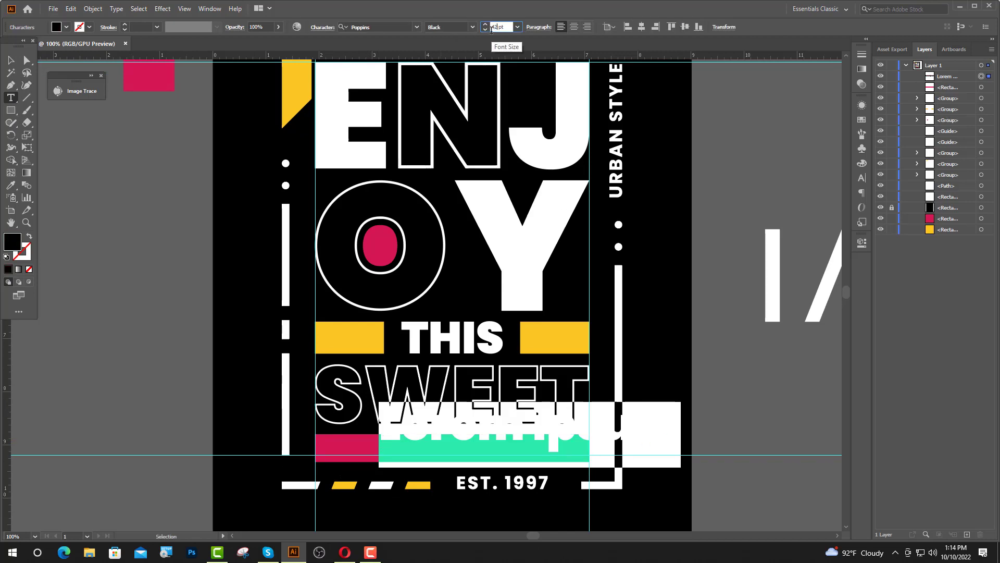
pyautogui.write('42')
pyautogui.press('Return')
pyautogui.write('MO')
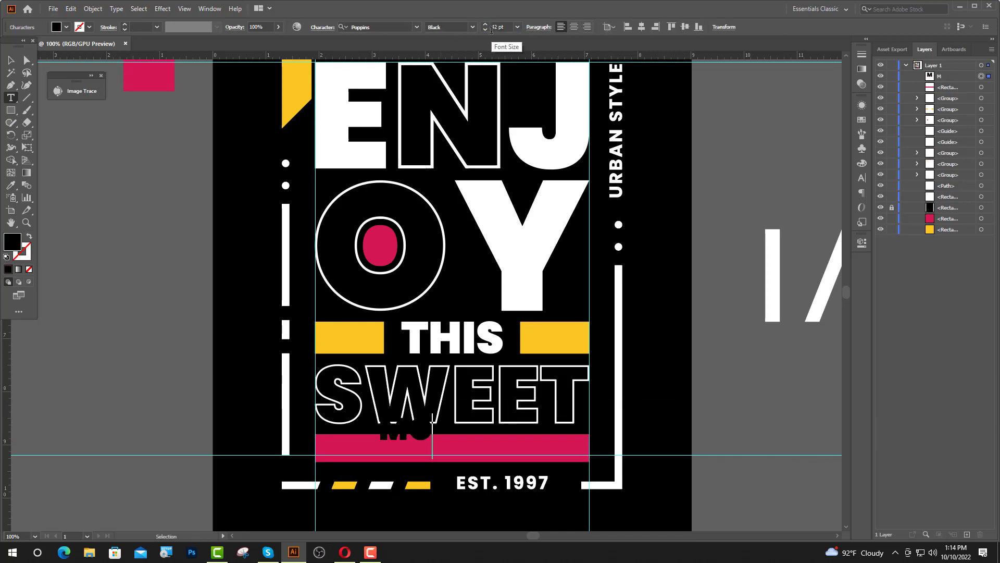
pyautogui.write('MEN')
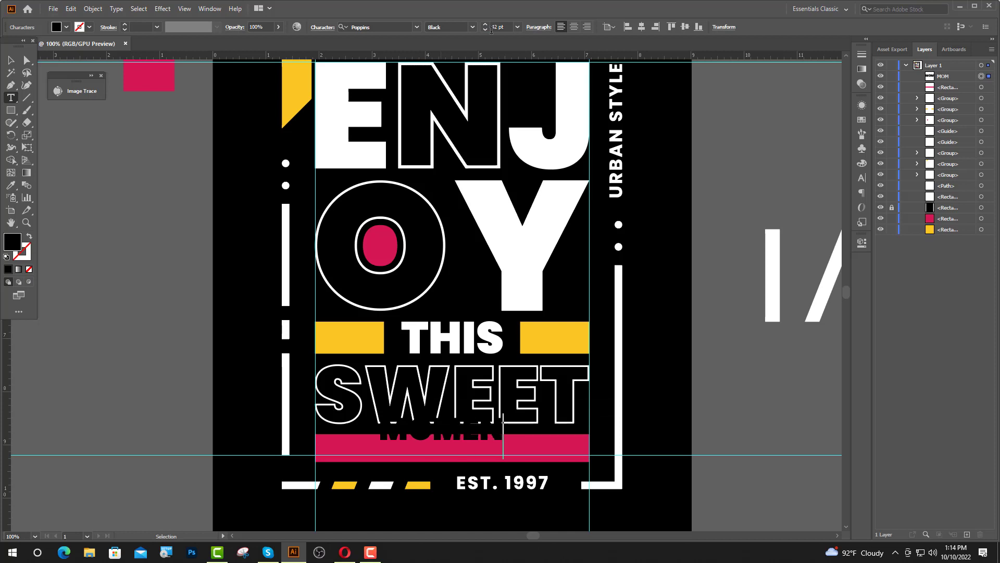
pyautogui.write('T')
pyautogui.press('Escape')
# Convert the MOMENT text to outlines and centre it vertically on the crimson bar.
pyautogui.rightClick(501, 439)
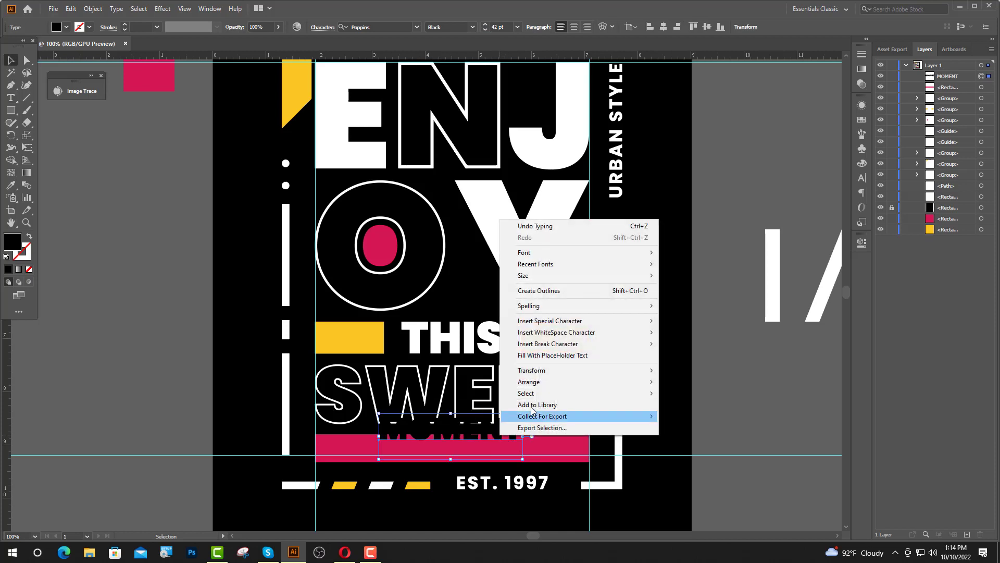
pyautogui.click(531, 288)
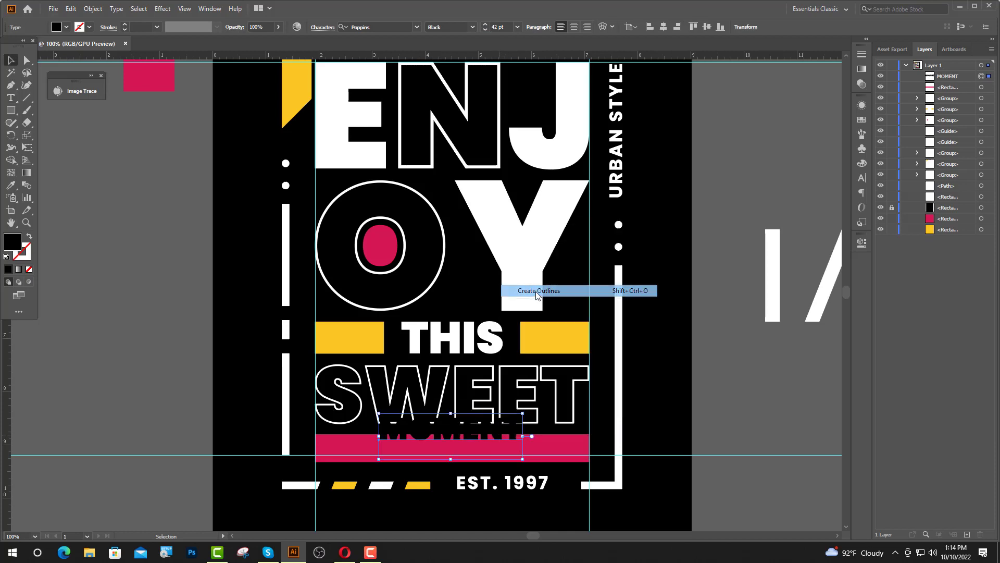
pyautogui.keyDown('shift'); pyautogui.click(567, 439); pyautogui.keyUp('shift')
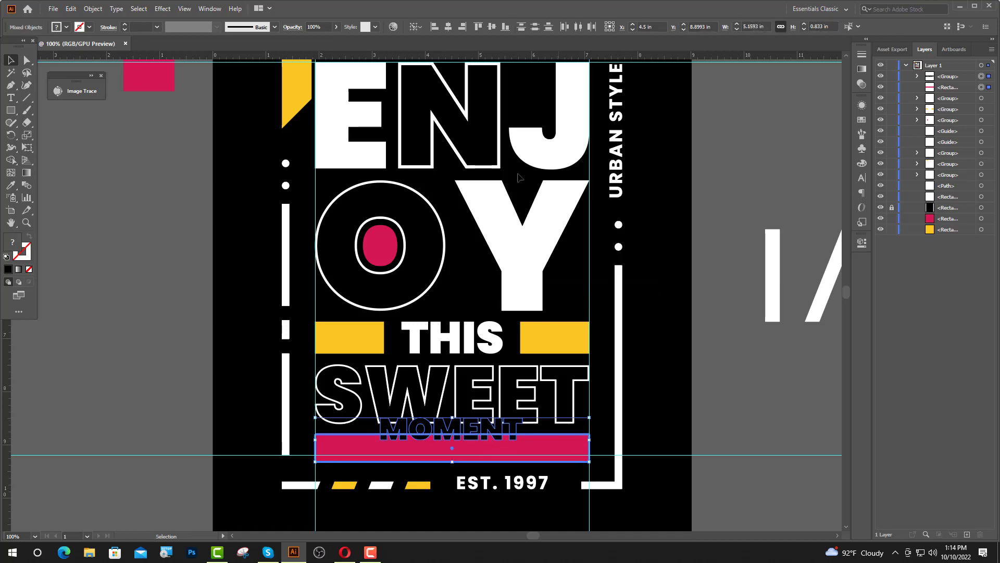
pyautogui.click(492, 27)
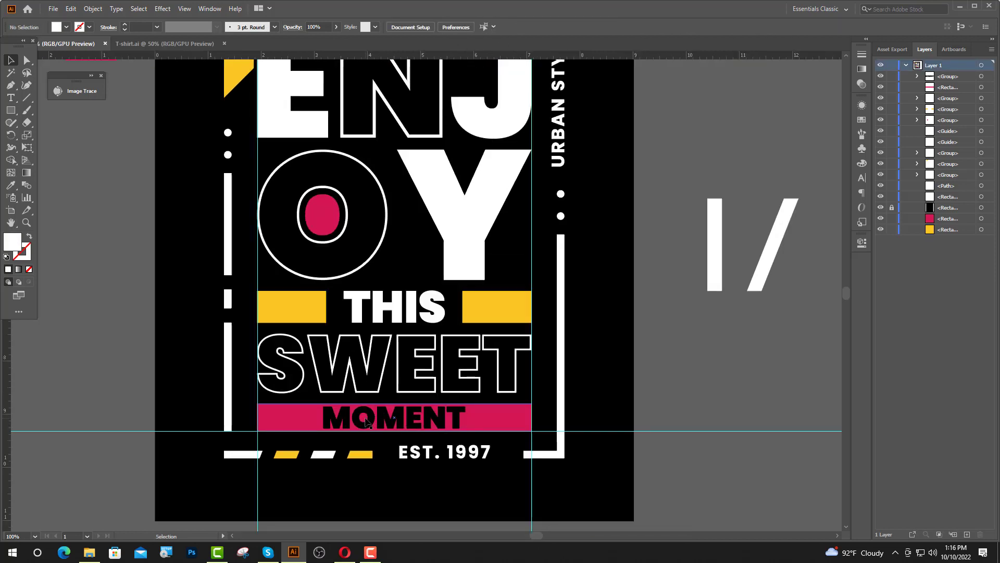
# Scale the outlined MOMENT lettering down slightly so it sits with more margin inside the crimson bar.
pyautogui.scroll(5, 371, 419)
pyautogui.click(319, 423)
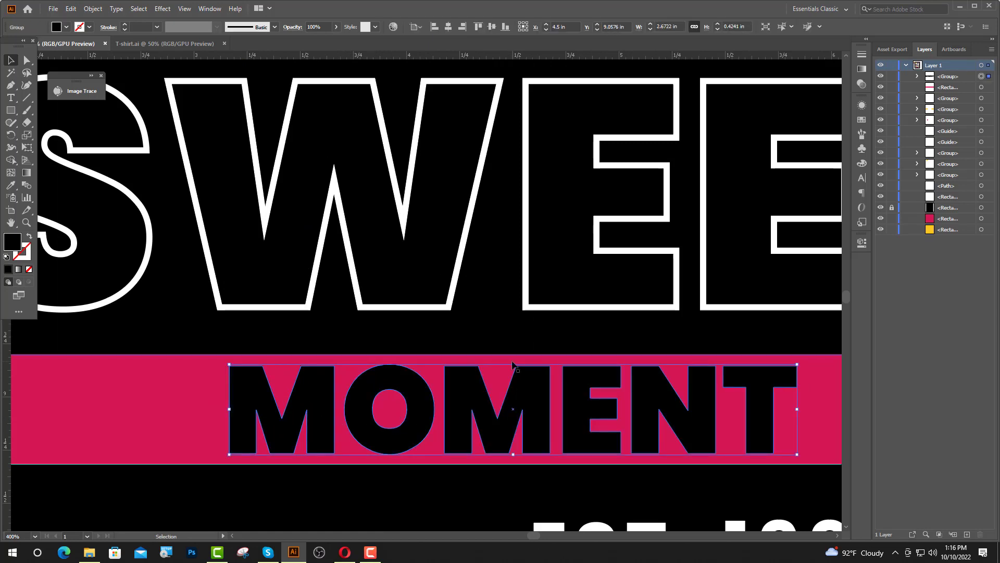
pyautogui.moveTo(513, 364); pyautogui.dragTo(516, 365)
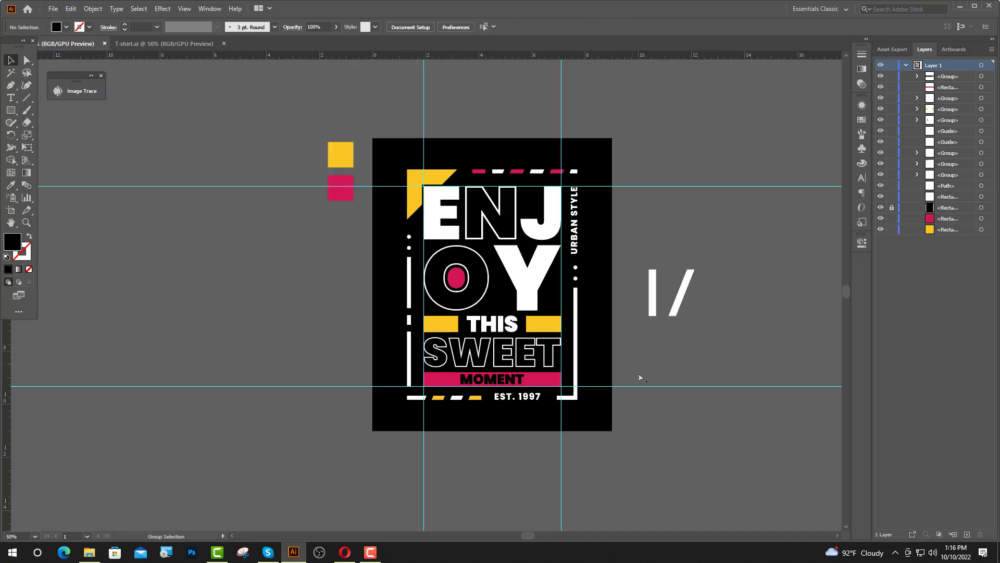
# Delete the vertical and horizontal guides, the spare white shapes beside the artboard, and the yellow and crimson colour samples.
pyautogui.moveTo(599, 460); pyautogui.dragTo(321, 484)
pyautogui.press('Delete')
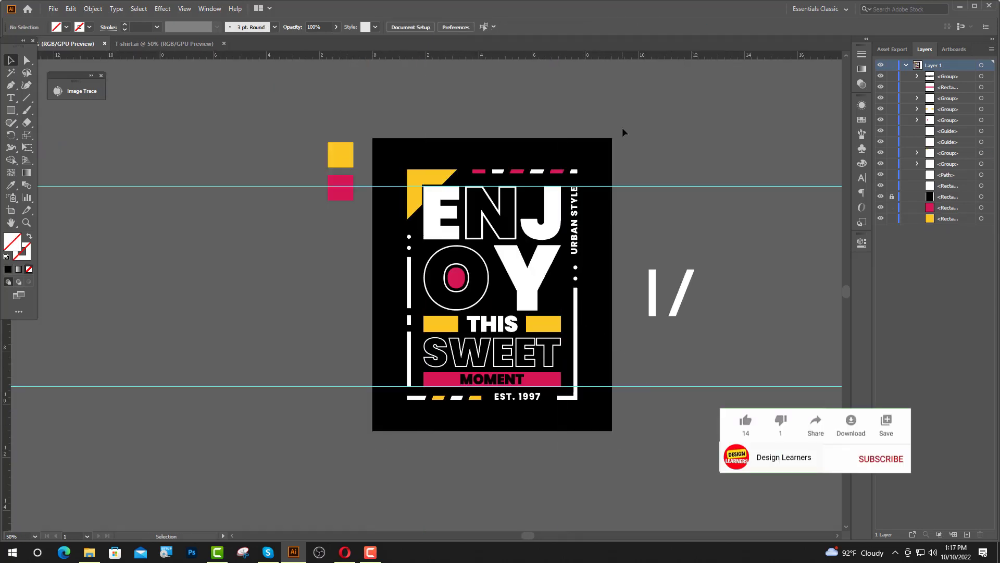
pyautogui.moveTo(623, 127); pyautogui.dragTo(737, 449)
pyautogui.press('Delete')
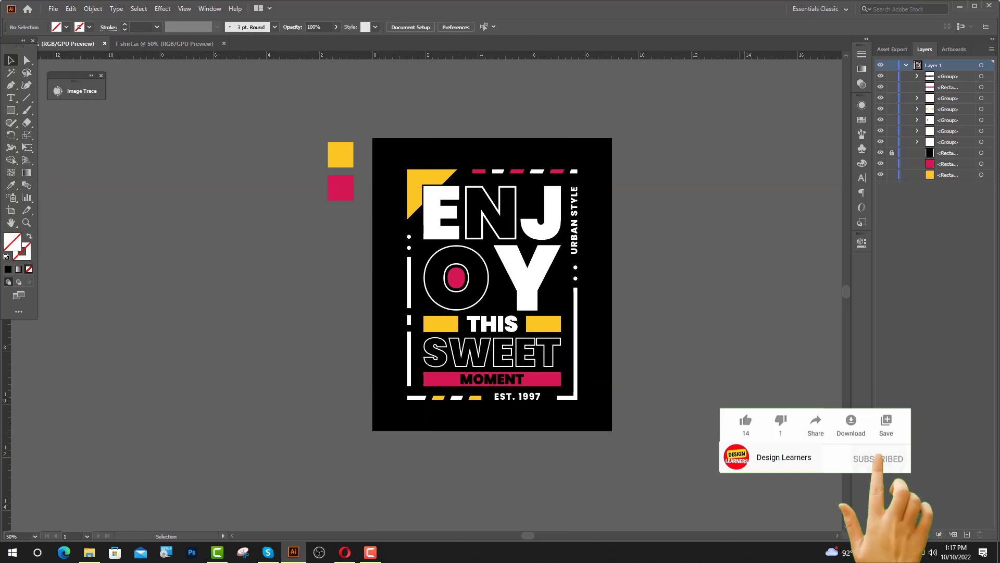
pyautogui.moveTo(332, 130); pyautogui.dragTo(366, 244)
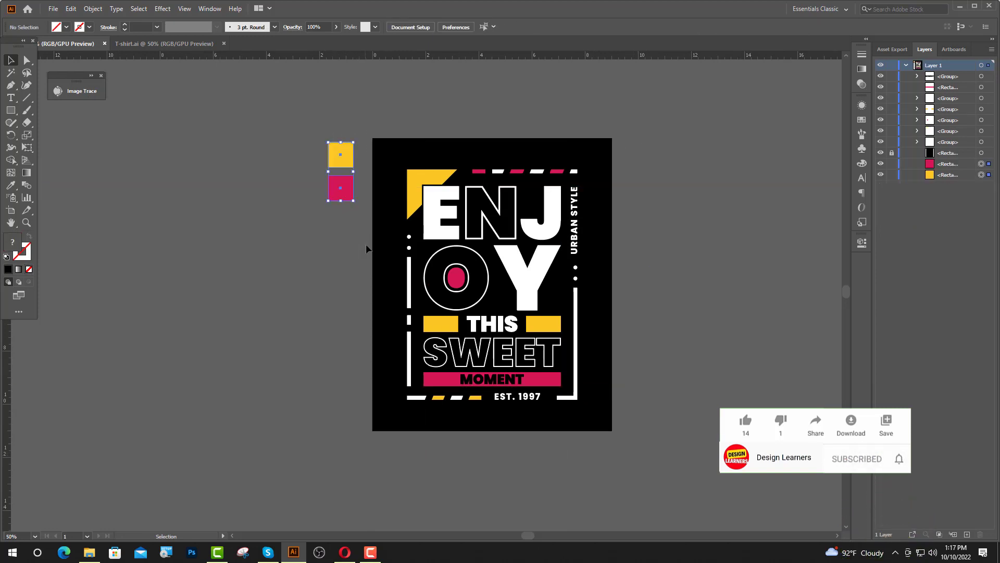
pyautogui.press('Delete')
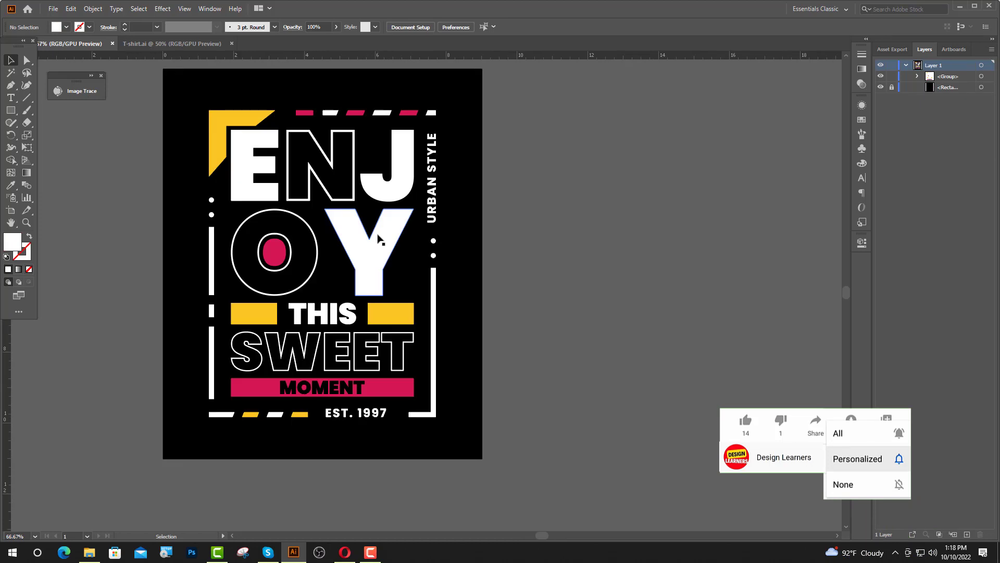
# Place the grouped design in the T-shirt.ai document and centre it horizontally and vertically on the artboard over the black shirt.
pyautogui.click(380, 224)
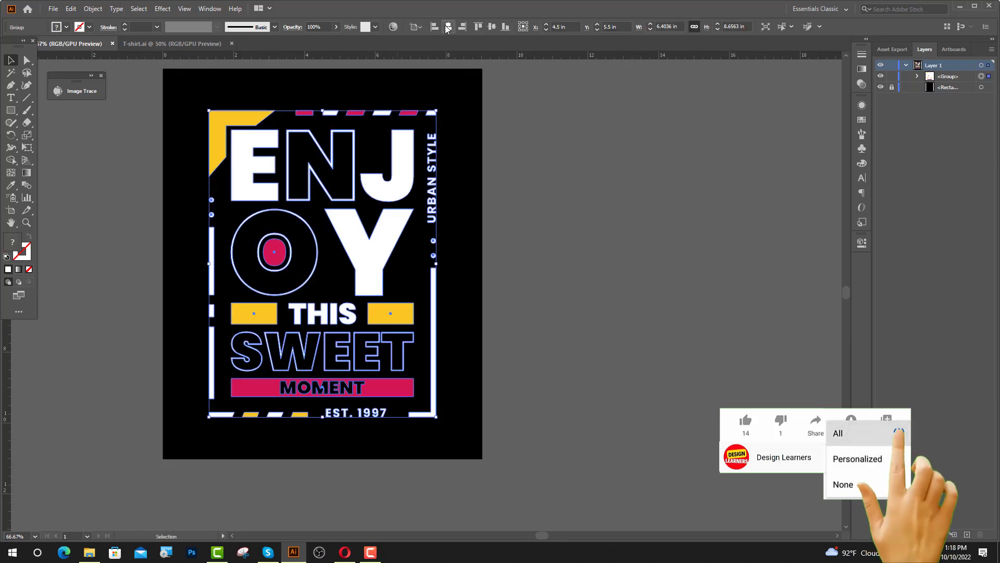
pyautogui.moveTo(359, 232); pyautogui.dragTo(425, 250)
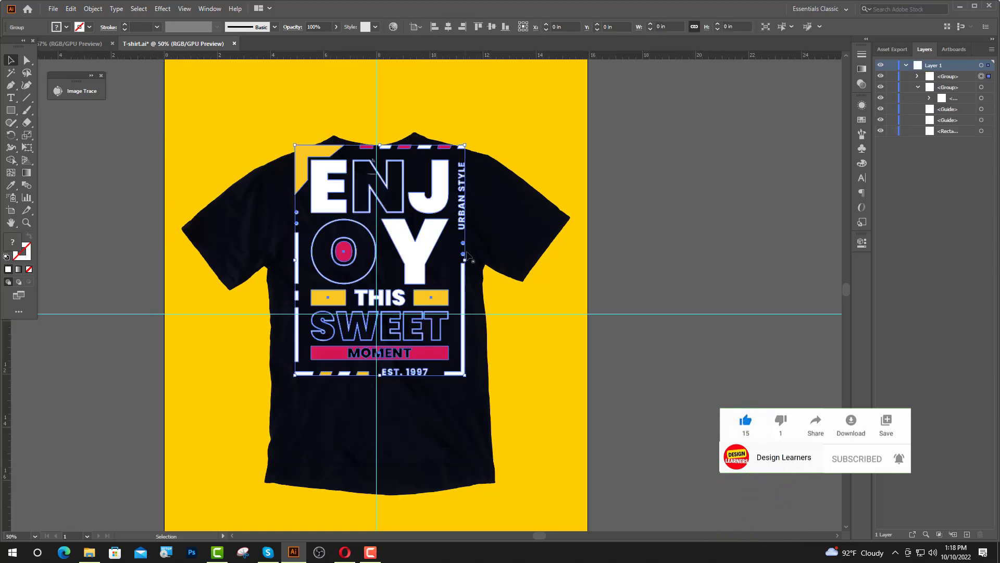
pyautogui.moveTo(407, 237); pyautogui.dragTo(407, 296)
pyautogui.click(448, 28)
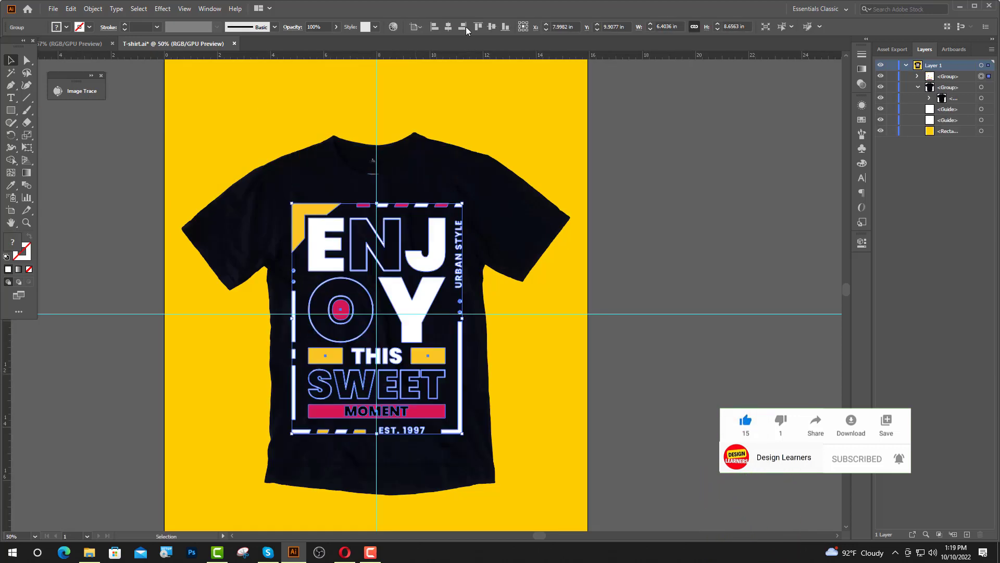
pyautogui.click(492, 27)
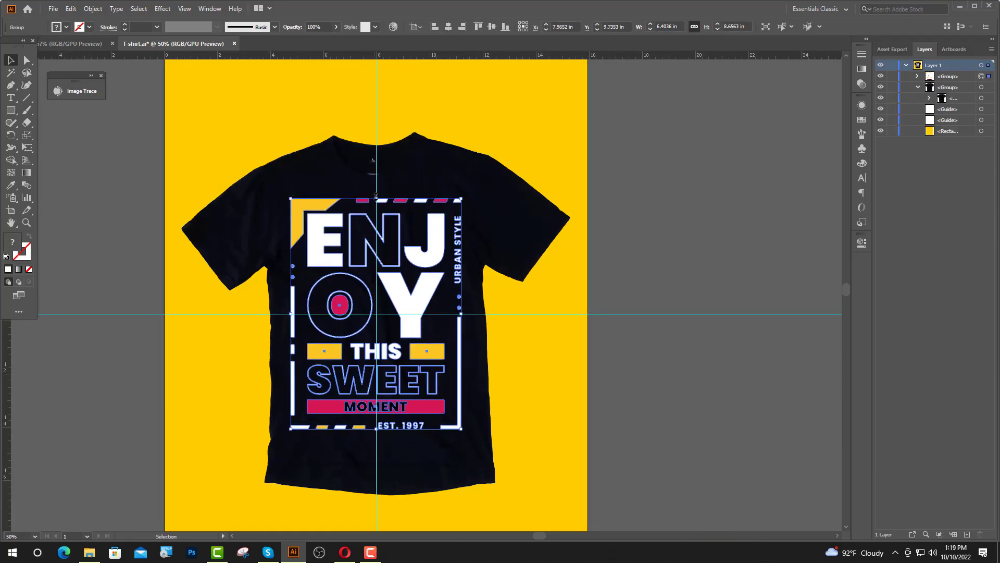
# Scale the design on the shirt down proportionally about its centre to about 4.77 × 6.44 in.
pyautogui.moveTo(376, 199); pyautogui.dragTo(374, 221)
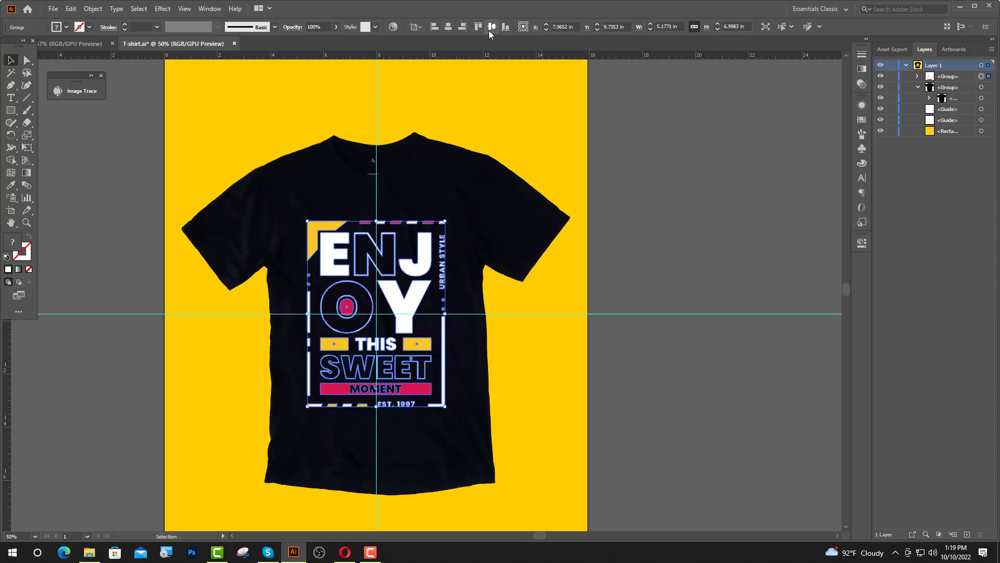
pyautogui.scroll(-3, 380, 167)
pyautogui.moveTo(376, 146); pyautogui.dragTo(375, 154)
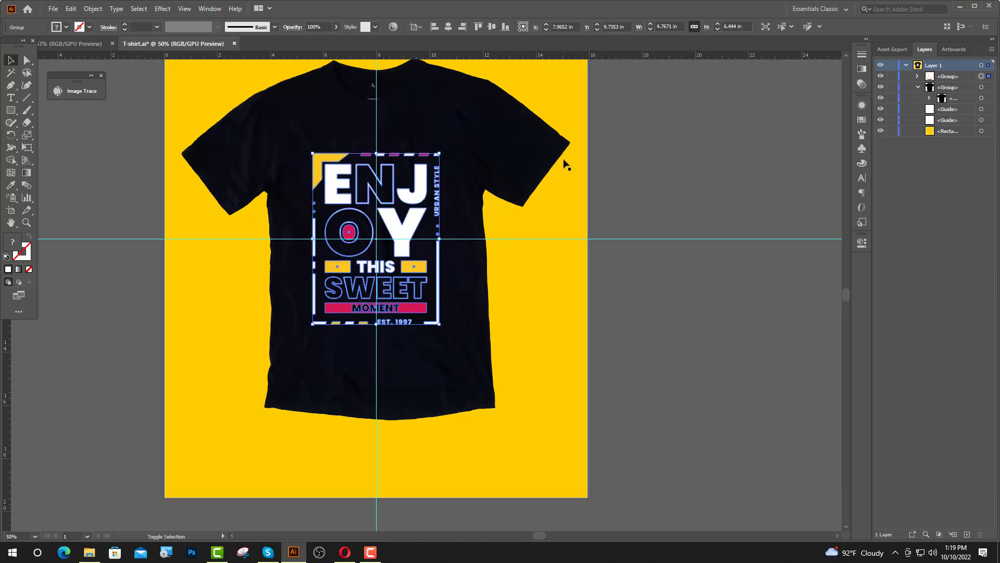
# Nudge the design slightly lower on the shirt and hide both guides in the mockup.
pyautogui.hotkey('shift', 'Down')
pyautogui.hotkey('shift', 'Down')
pyautogui.hotkey('shift', 'Down')
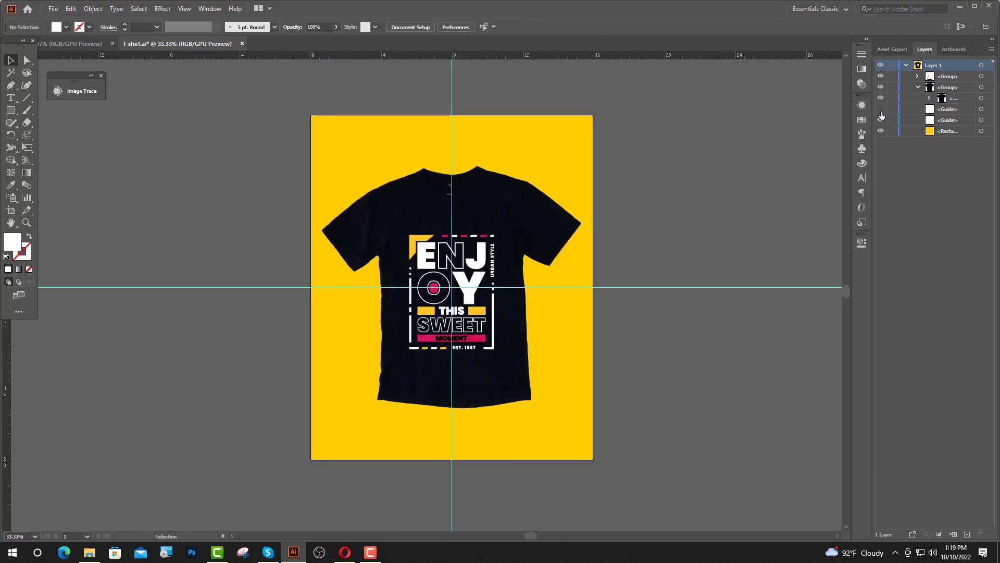
pyautogui.moveTo(881, 115); pyautogui.dragTo(881, 119)
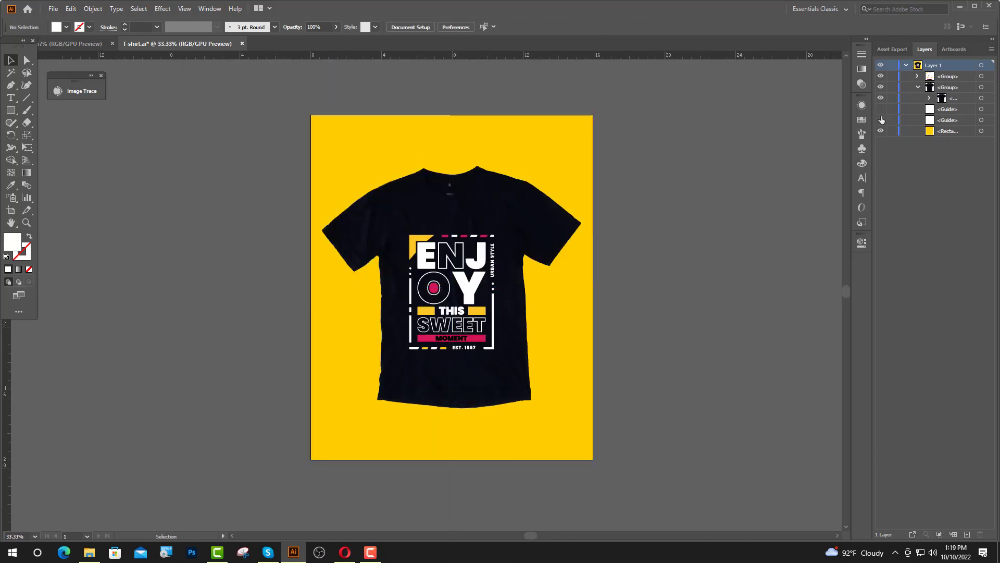
pyautogui.scroll(1, 540, 268)
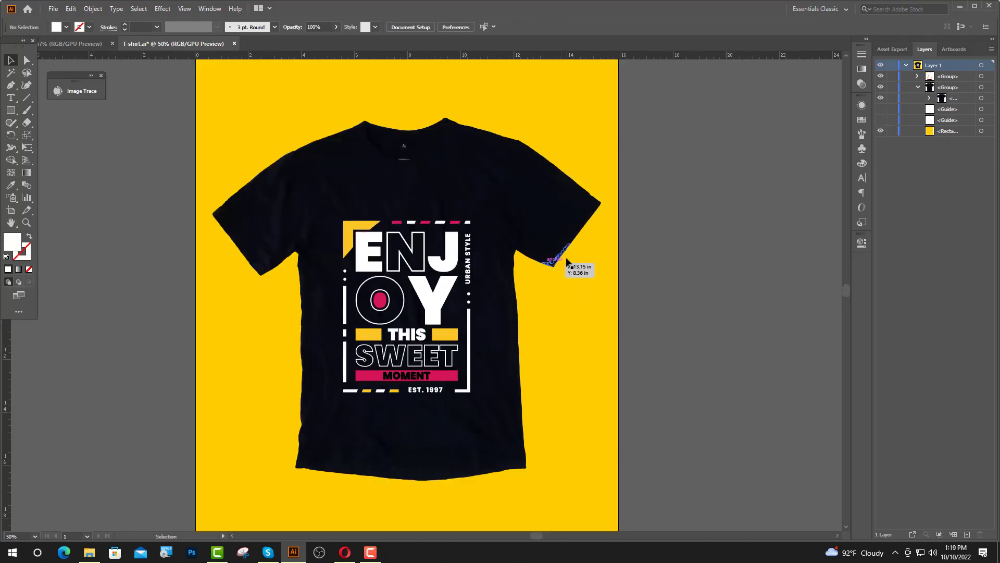